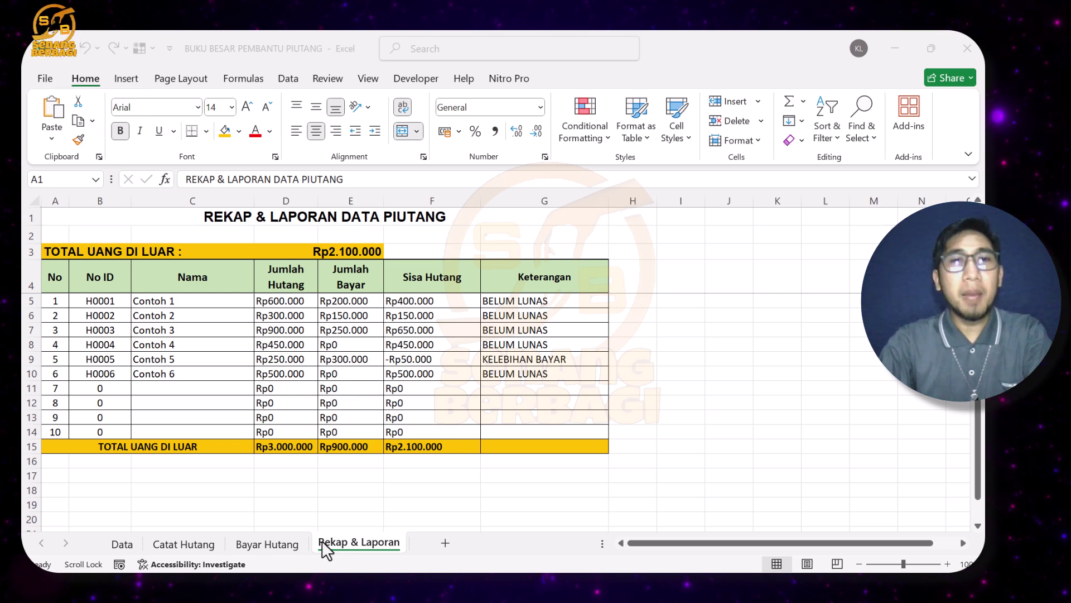
Review the Bayar Hutang, Catat Hutang and Data sheets of the completed BUKU BESAR PEMBANTU PIUTANG workbook
left_click(263, 544)
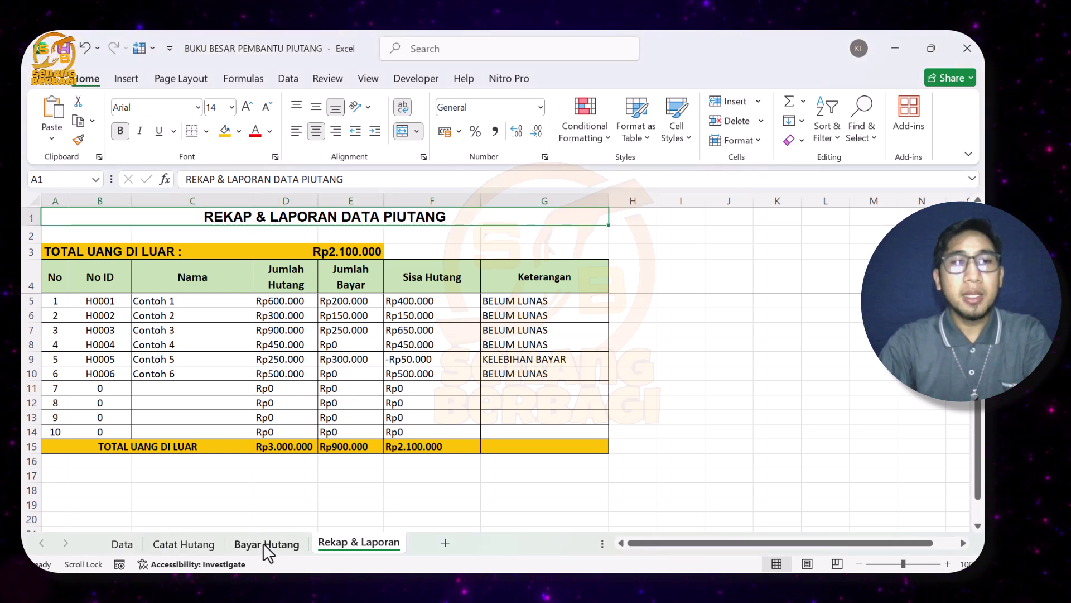
left_click(262, 542)
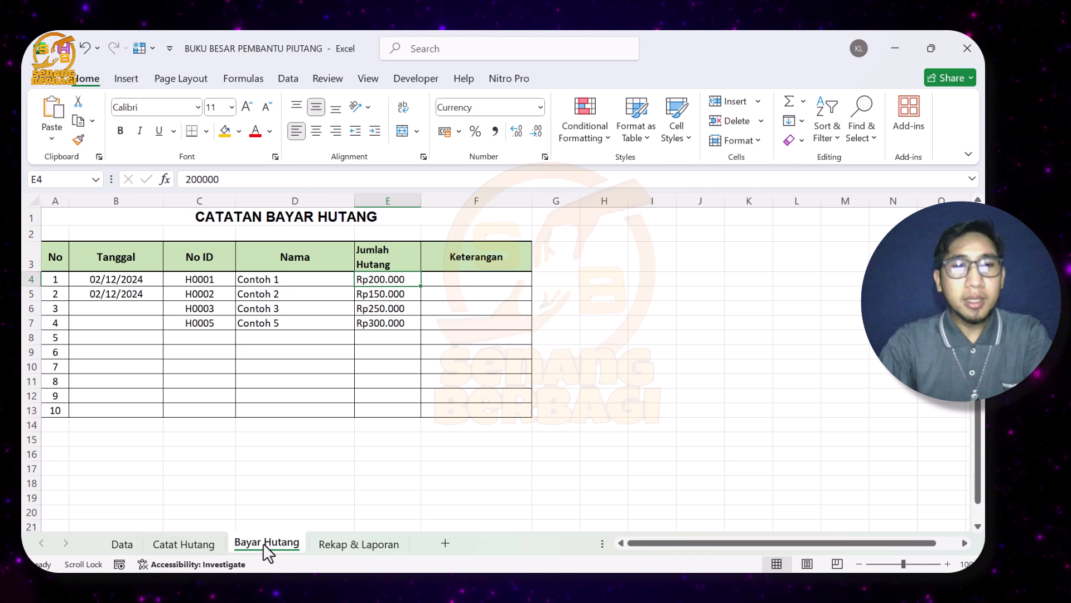
left_click(191, 543)
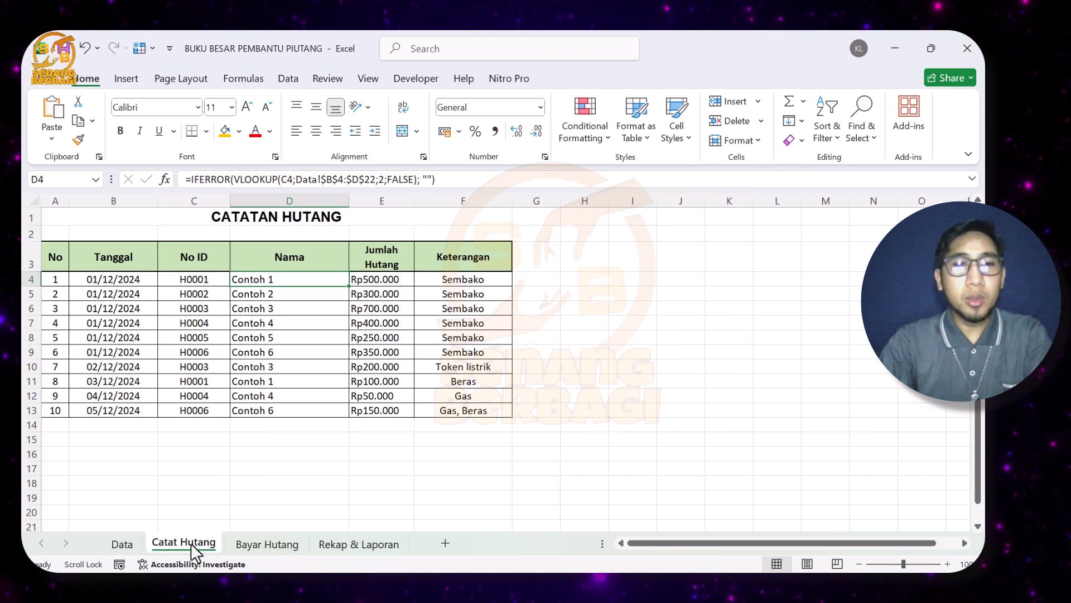
left_click(125, 543)
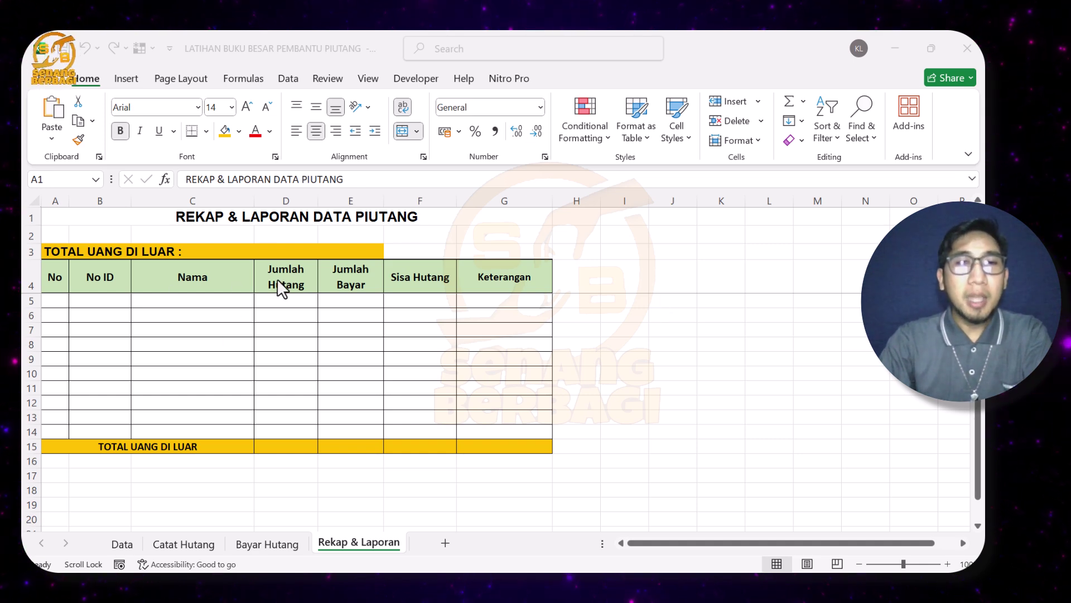
Look through the blank Bayar Hutang, Catat Hutang, Data and Rekap & Laporan sheets of the practice workbook
left_click(267, 542)
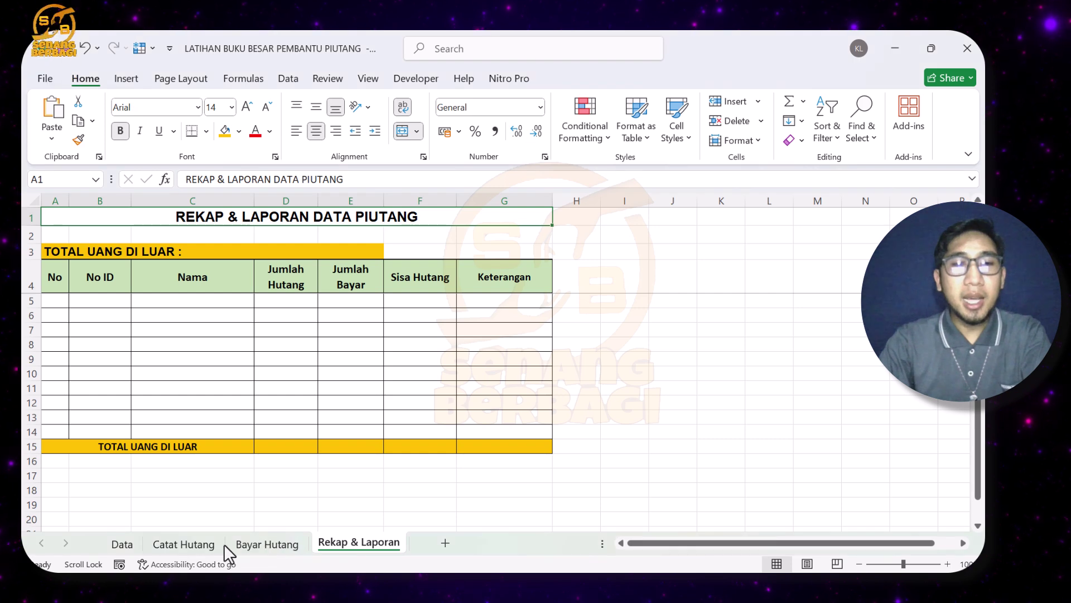
left_click(246, 544)
left_click(187, 544)
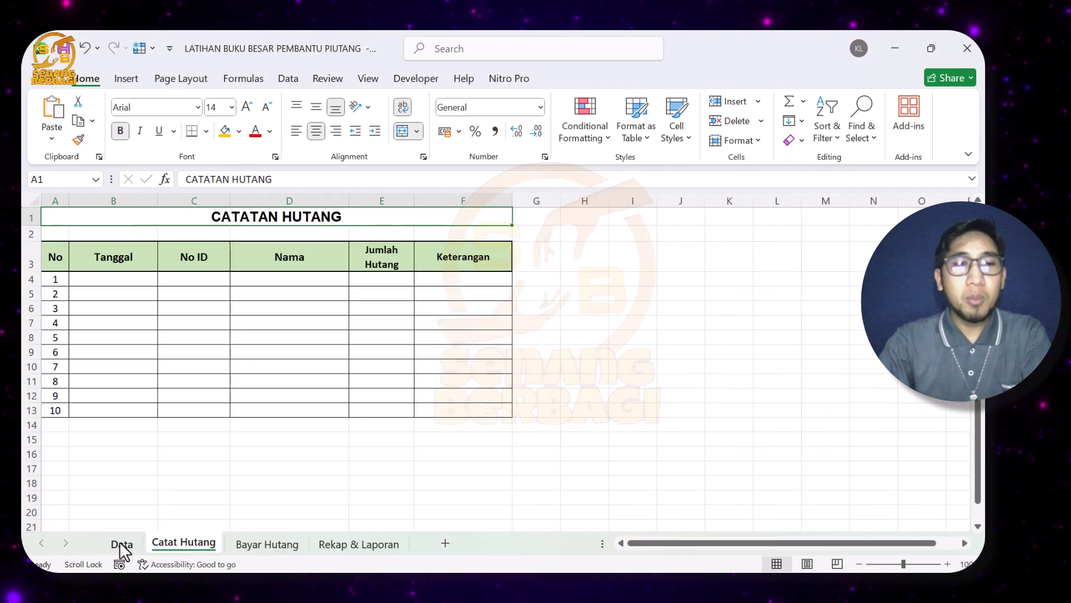
left_click(120, 546)
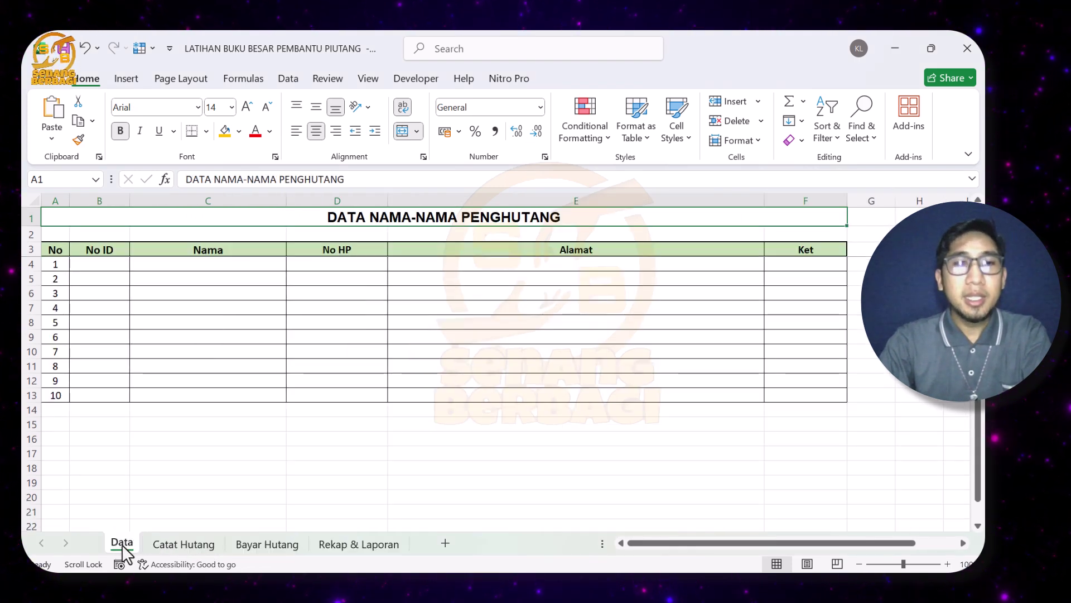
left_click(169, 546)
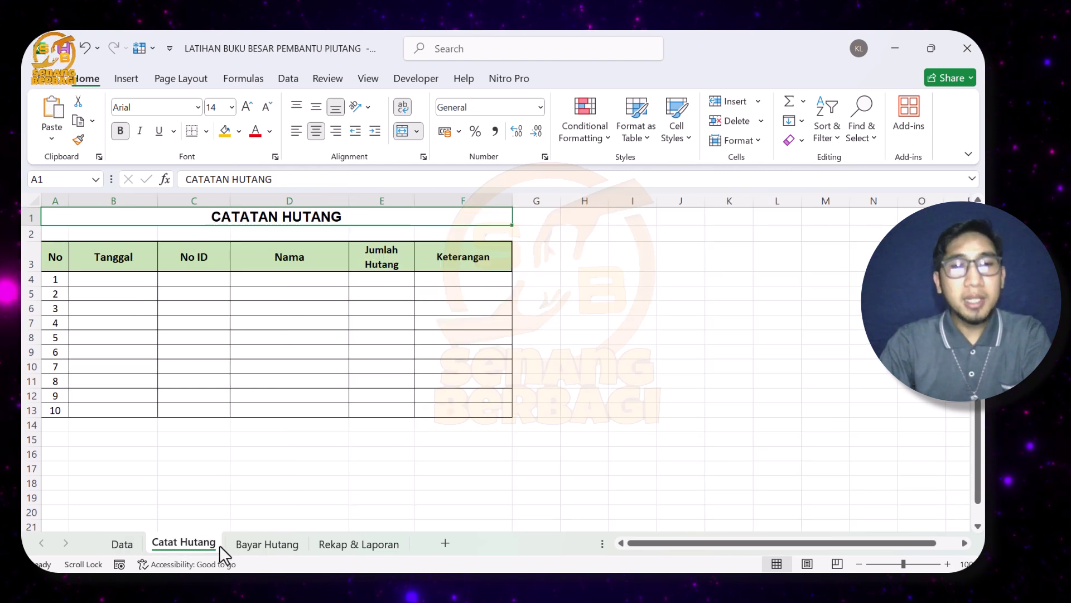
left_click(256, 547)
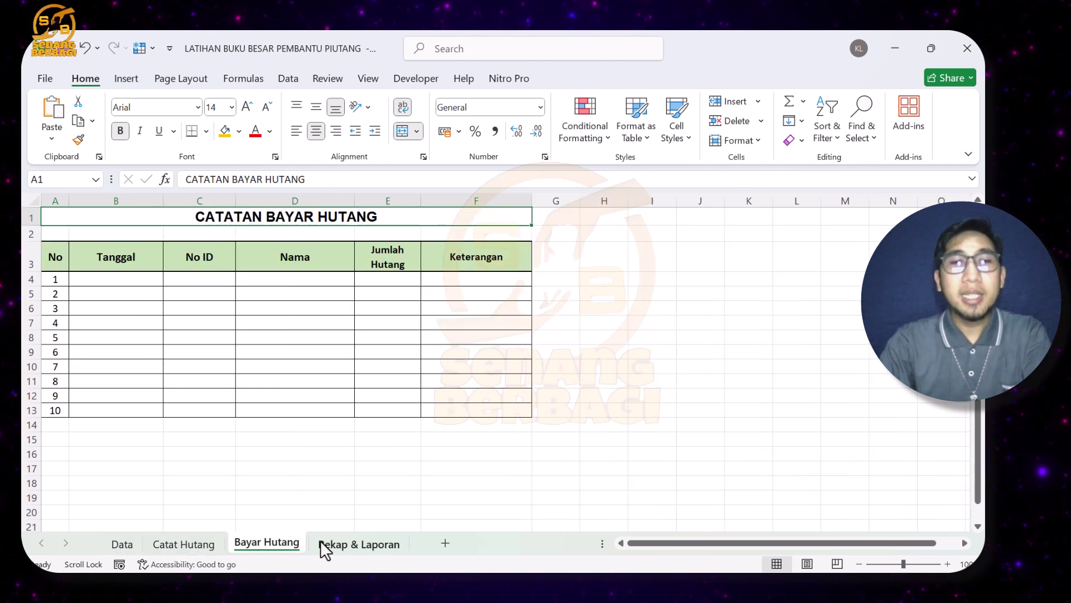
left_click(324, 545)
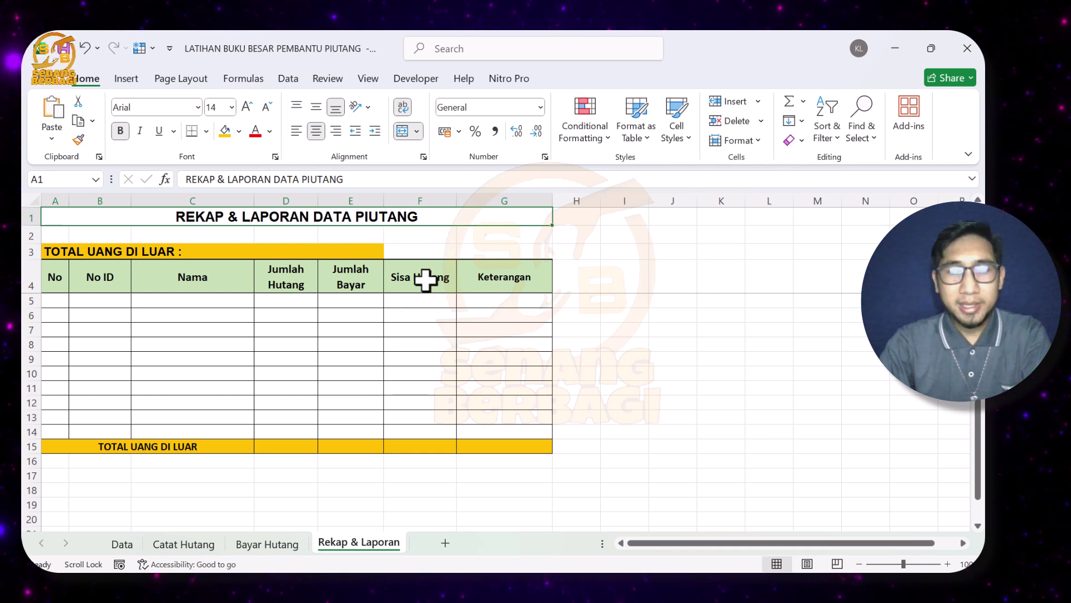
Fill in the first debtor's ID number and placeholder name in row 4 of the Data sheet
left_click(121, 546)
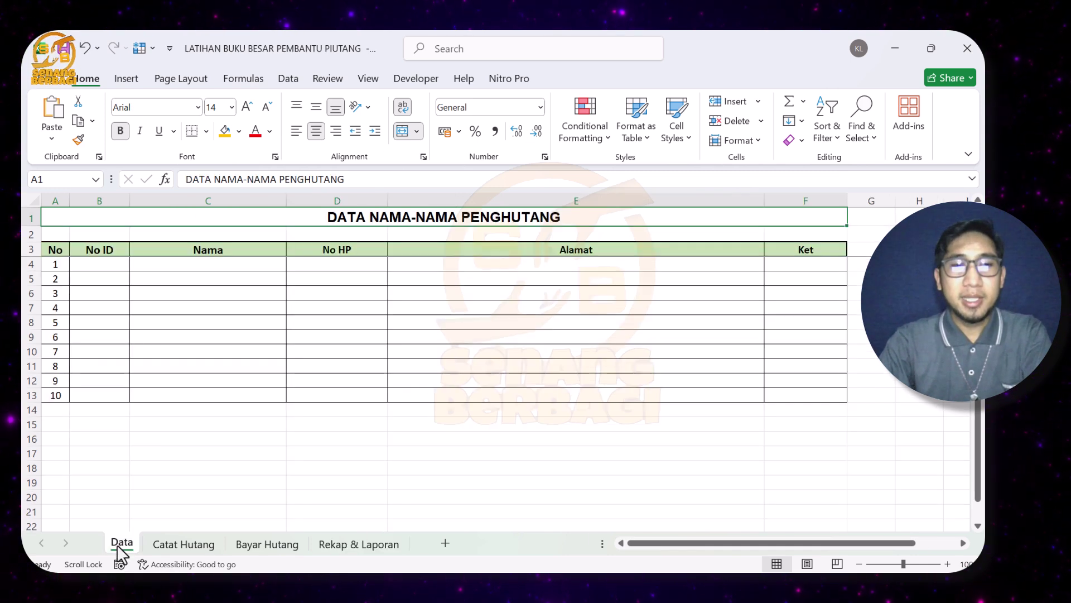
left_click(107, 266)
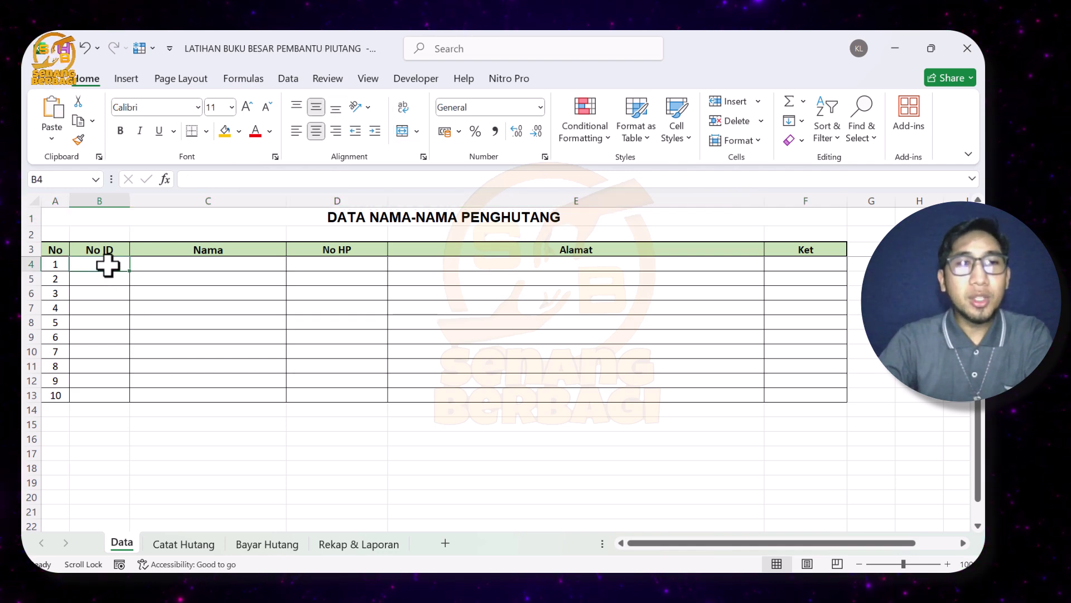
type("H")
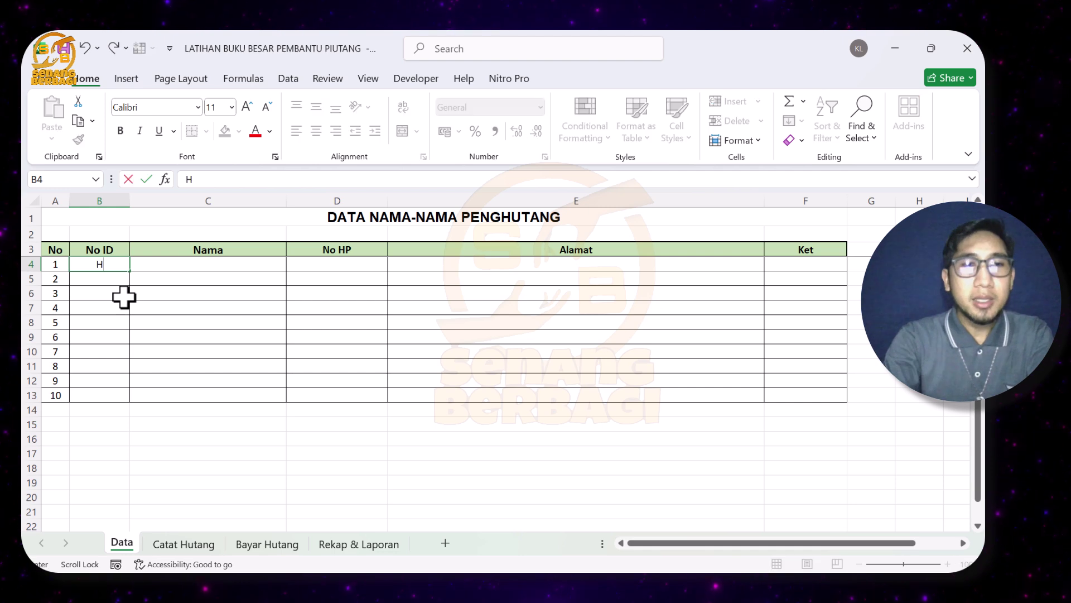
type("0001")
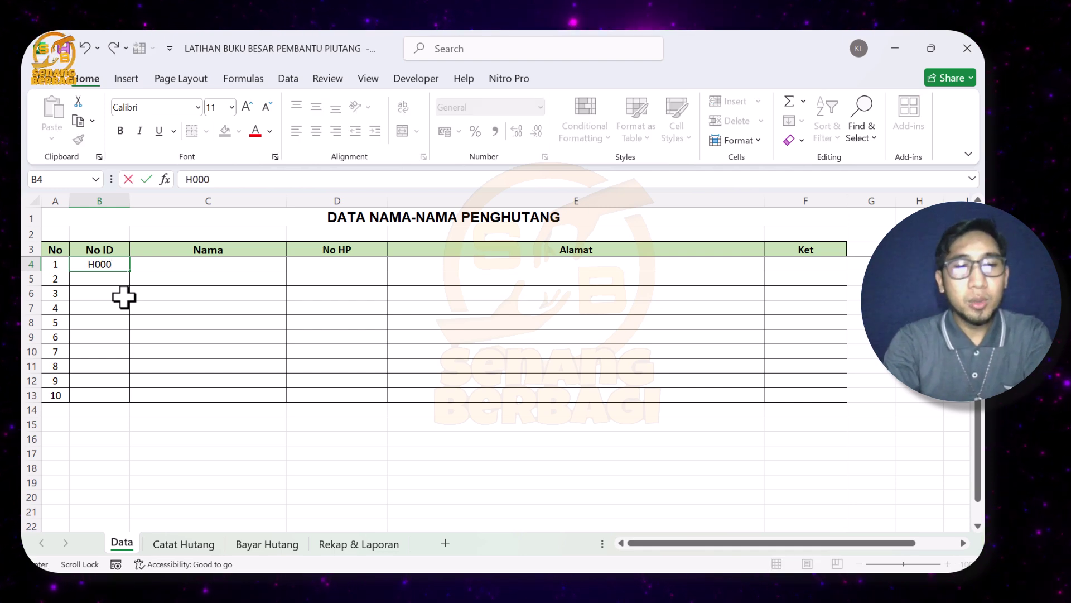
left_click(168, 268)
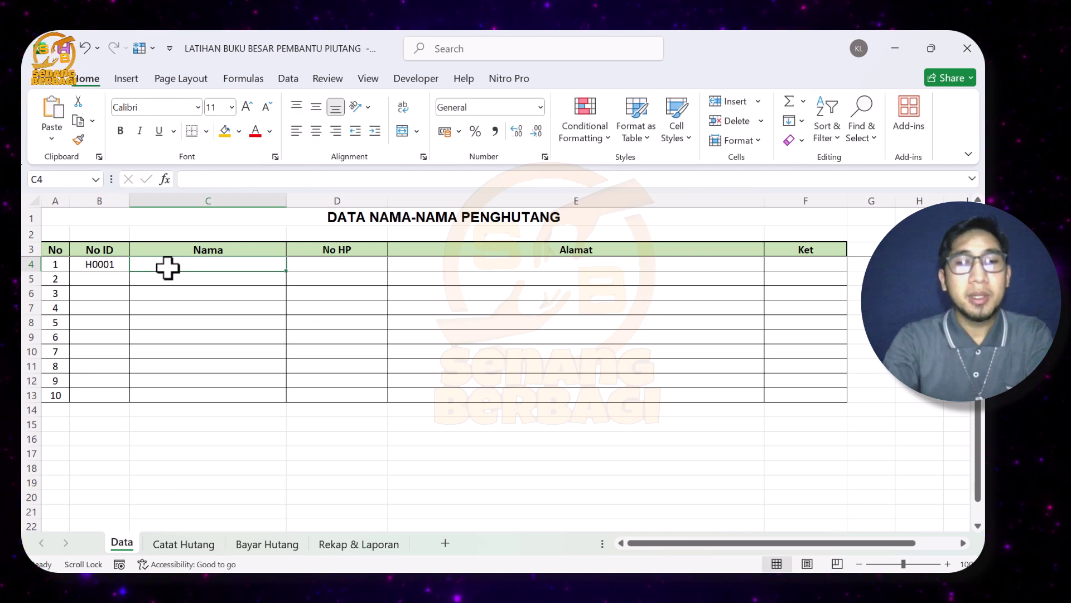
type("FULA")
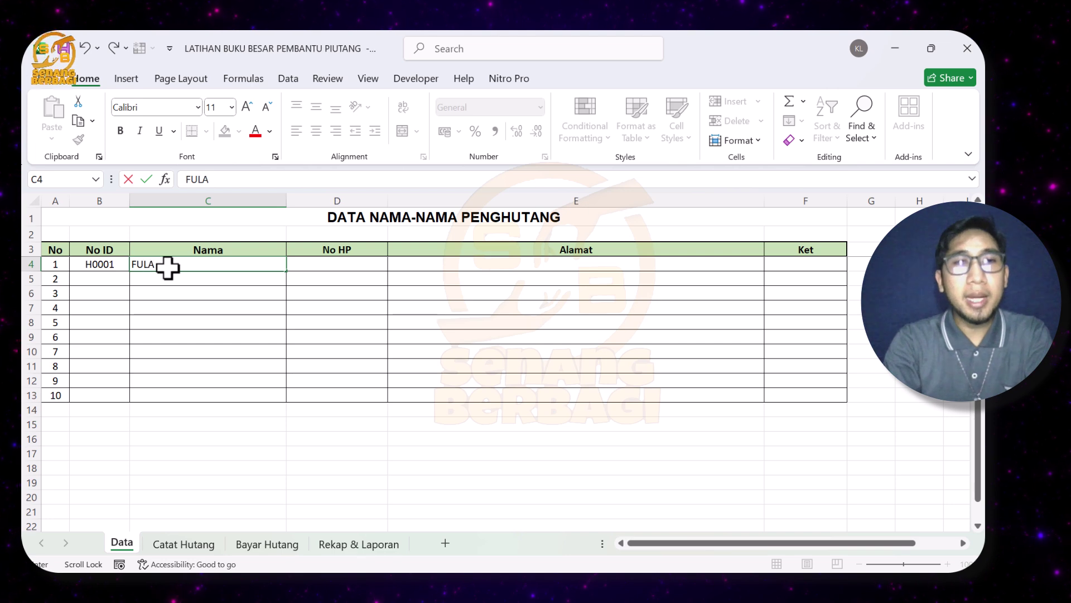
type("N 1")
key("Tab")
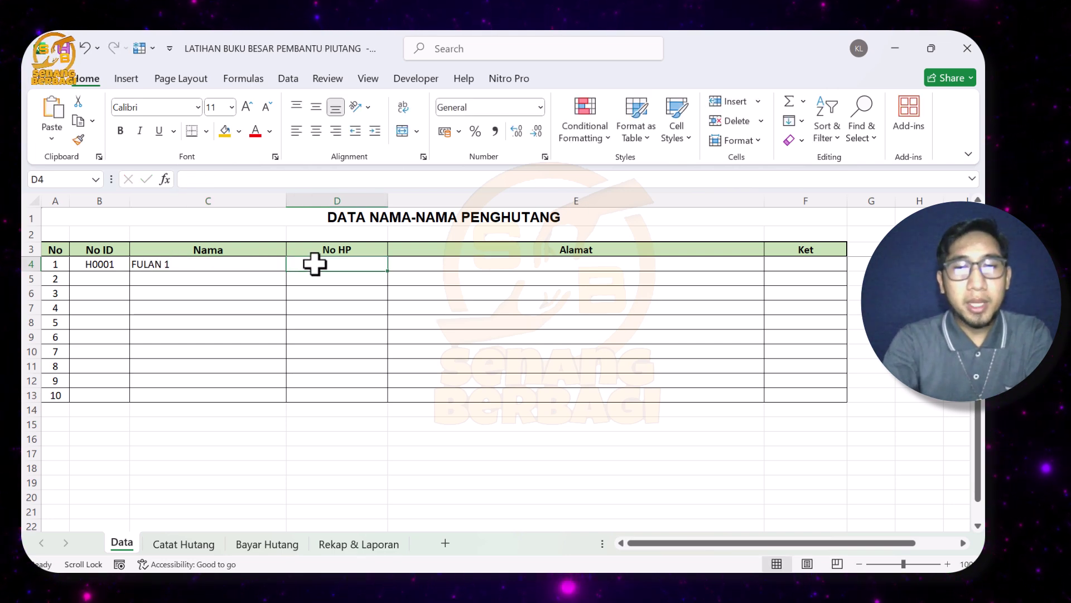
Enter the first debtor's masked phone number in D4 and fill it down through D9
type("085220XXXXXXX")
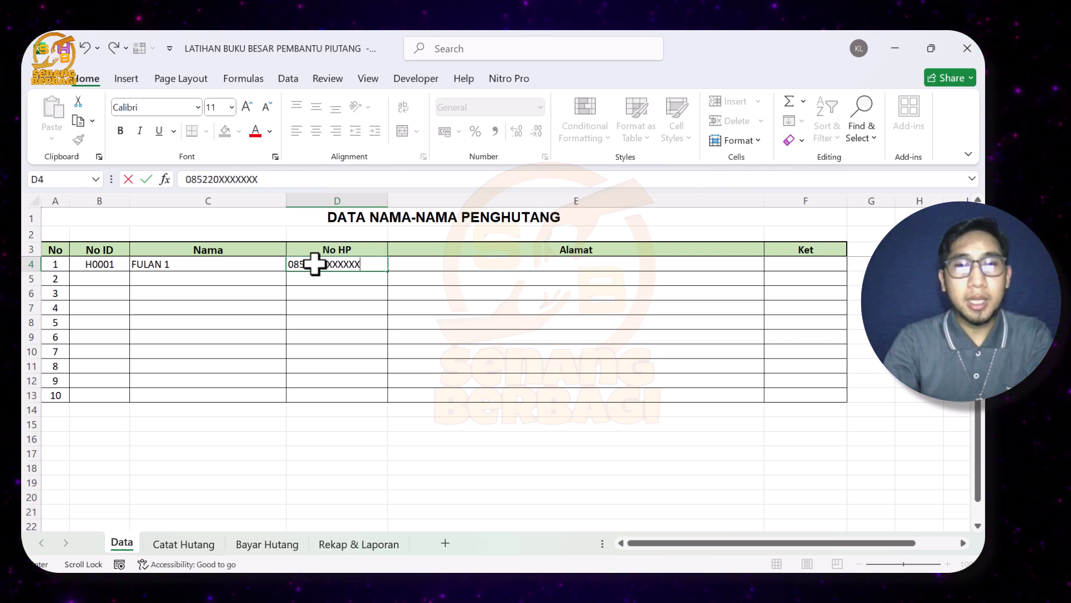
key("Return")
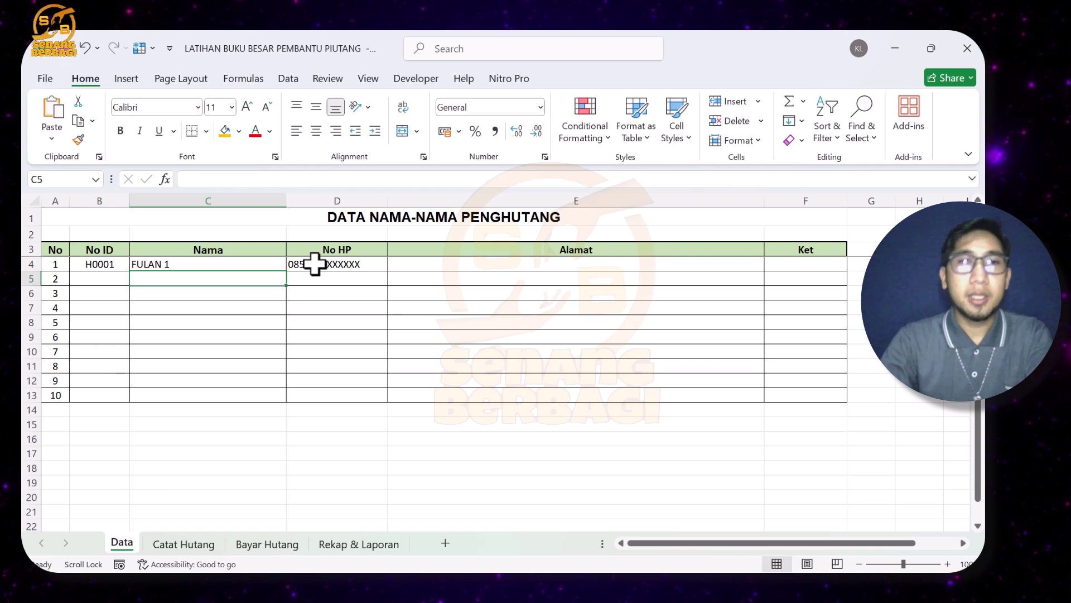
left_click(336, 265)
left_click_drag(390, 273, 393, 343)
Enter the first debtor's placeholder address in E4 of the Alamat column and fill it down through E9
left_click(456, 266)
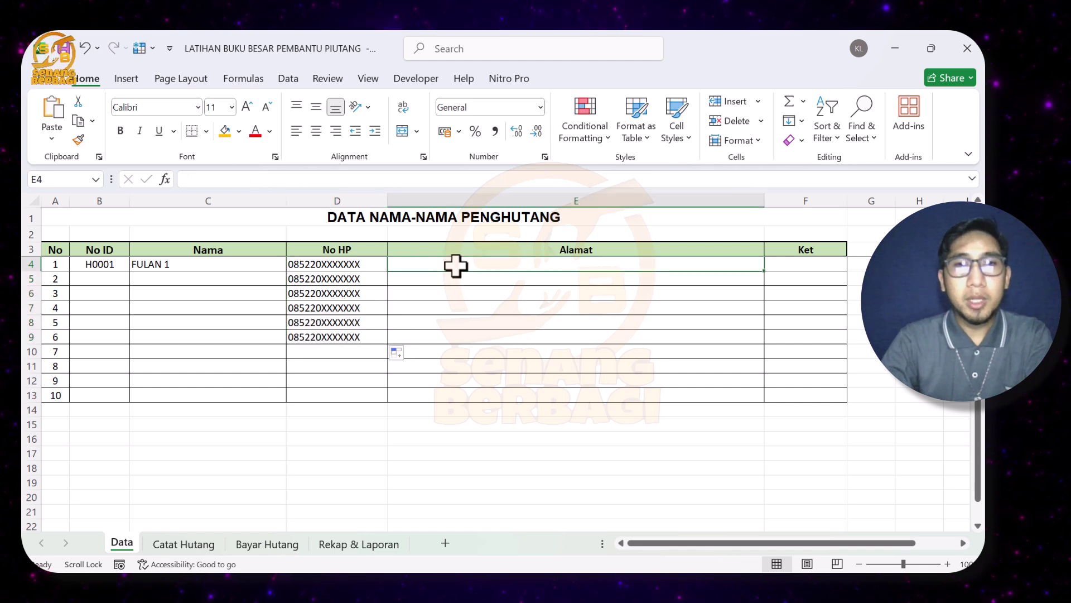
type("K")
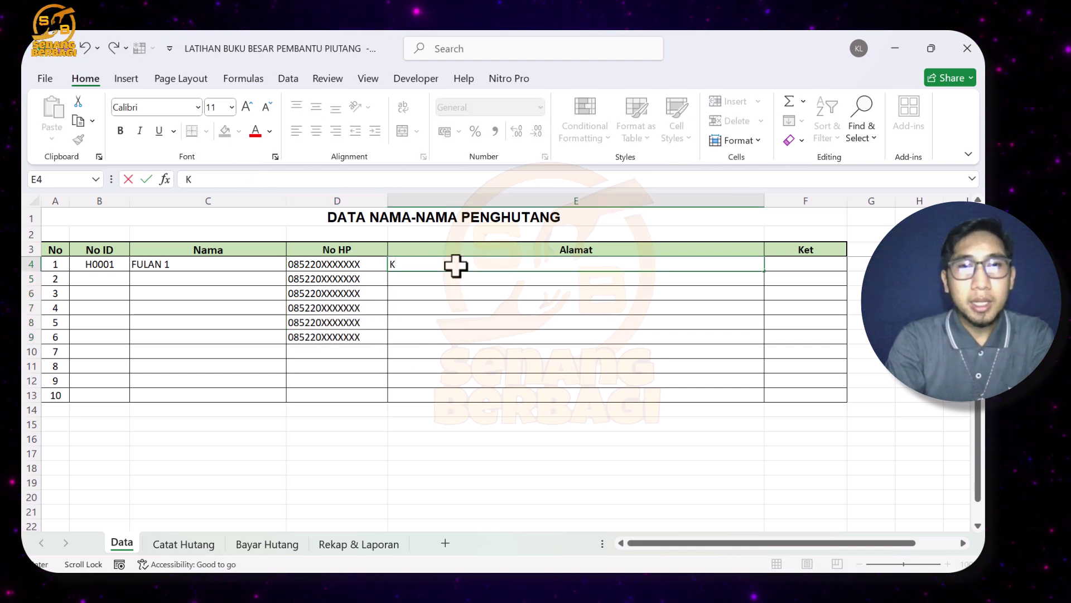
type("P. SENANG BERBAGI KEL")
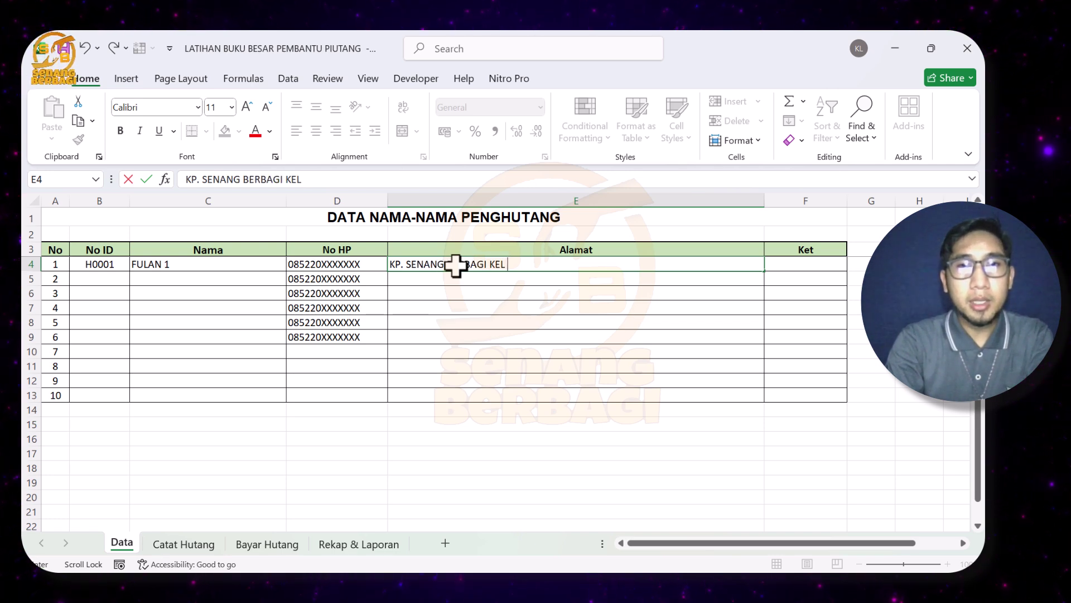
type(",")
key("BackSpace")
type(". SENANG")
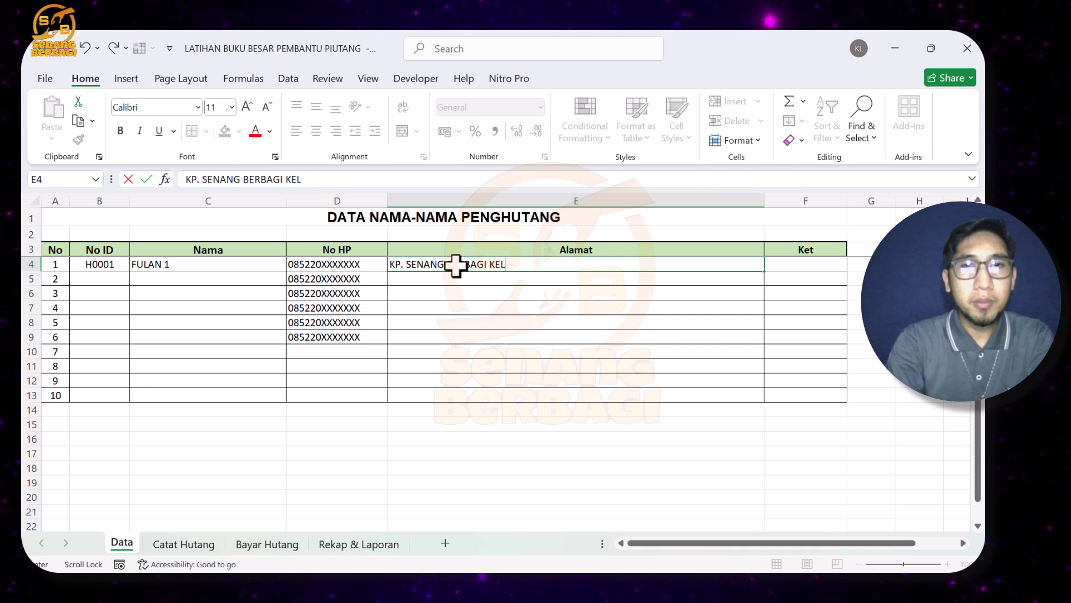
type(" BERBAGI KE")
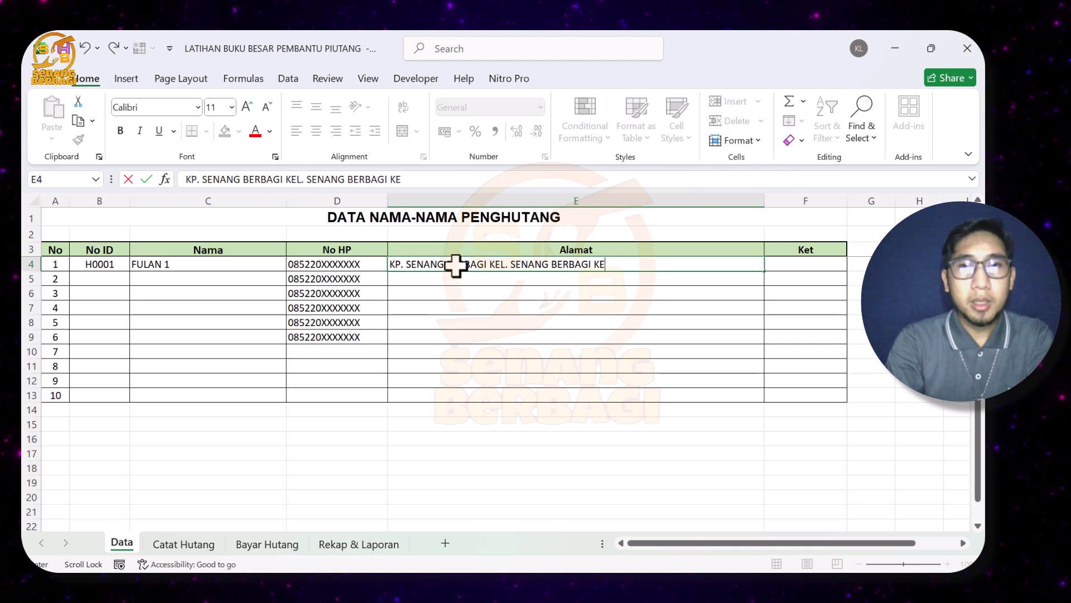
type("C. SENAN")
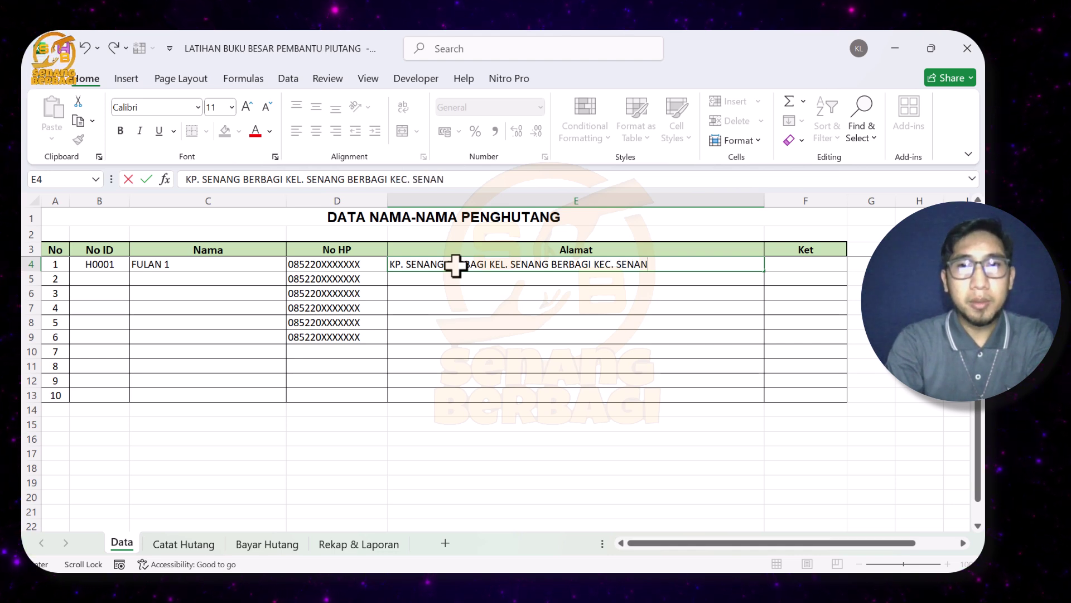
type("G BERBAGI")
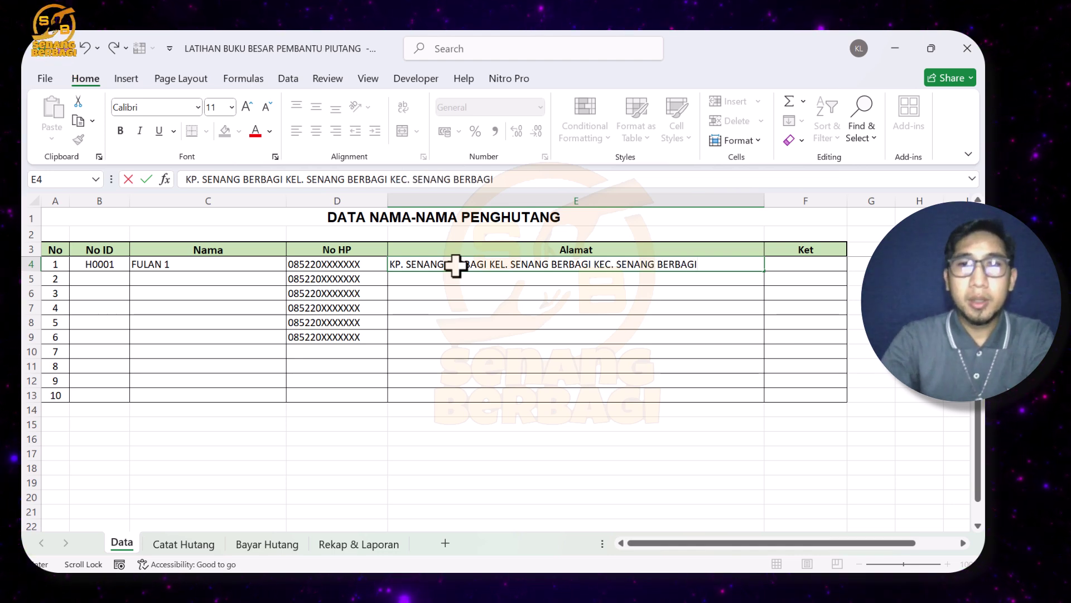
left_click_drag(764, 273, 767, 334)
Extend the No ID series from B4 down through B9
left_click(218, 283)
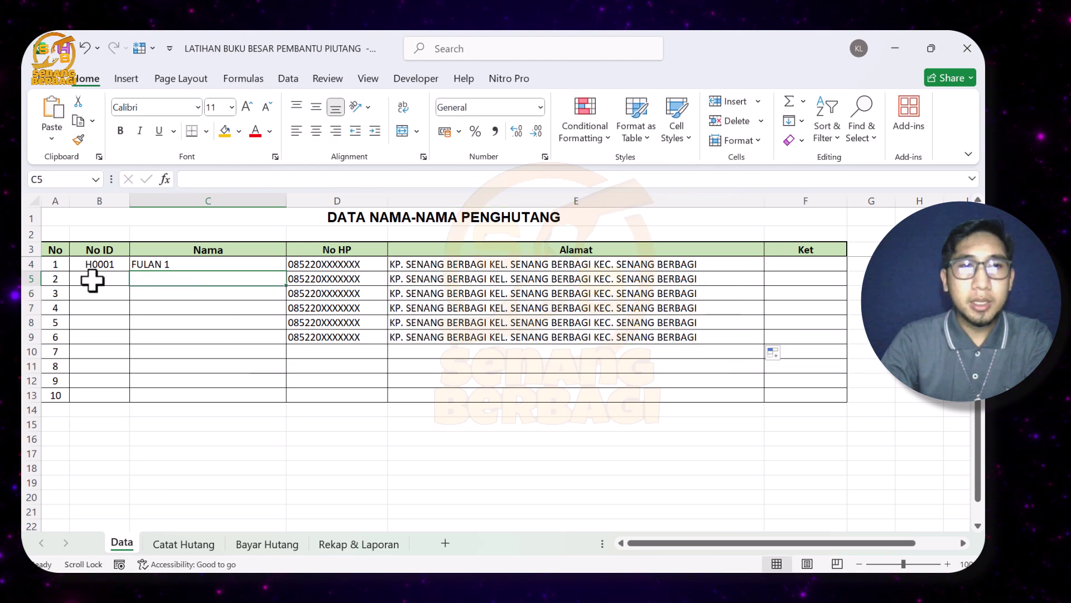
left_click(92, 280)
left_click(100, 264)
left_click_drag(131, 273, 139, 342)
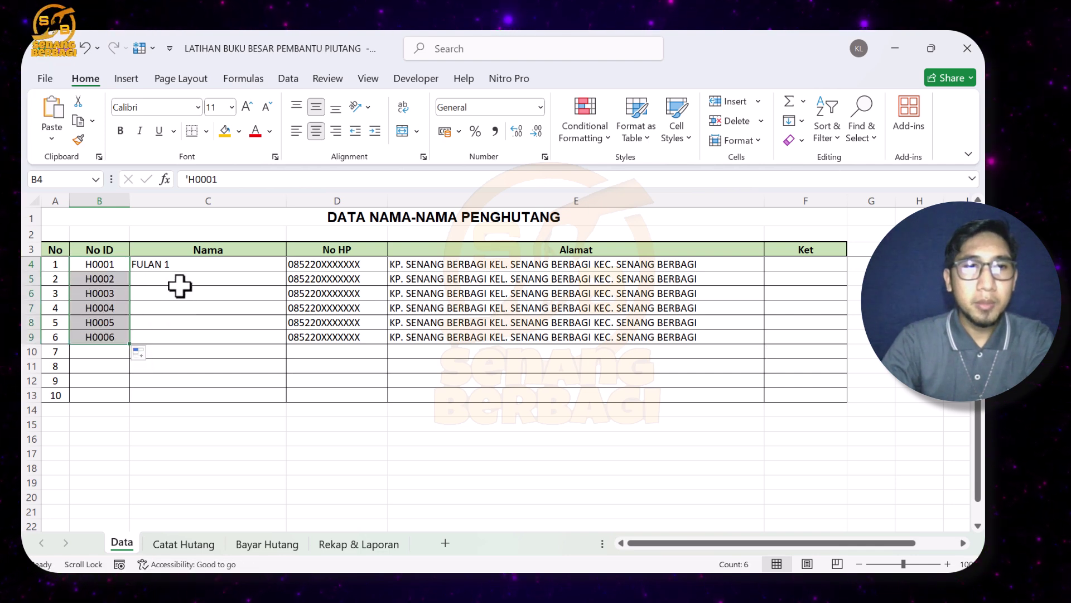
Complete the Nama column by extending the first name's numbered series through C6 and a second placeholder name's series from C7 through C9
left_click(187, 266)
left_click_drag(287, 274, 290, 301)
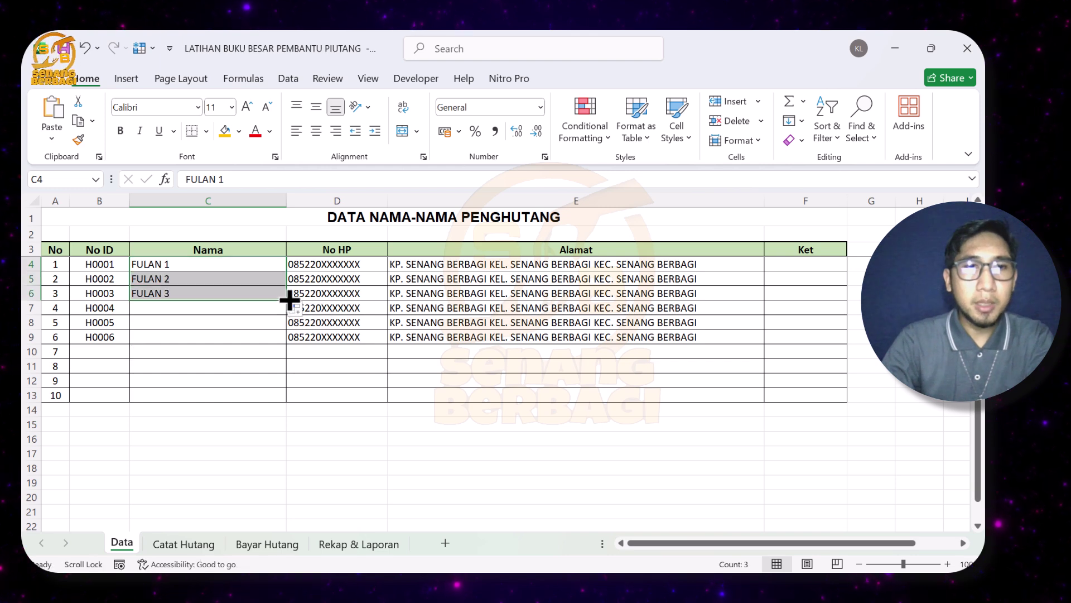
left_click(157, 307)
type("FULANAH")
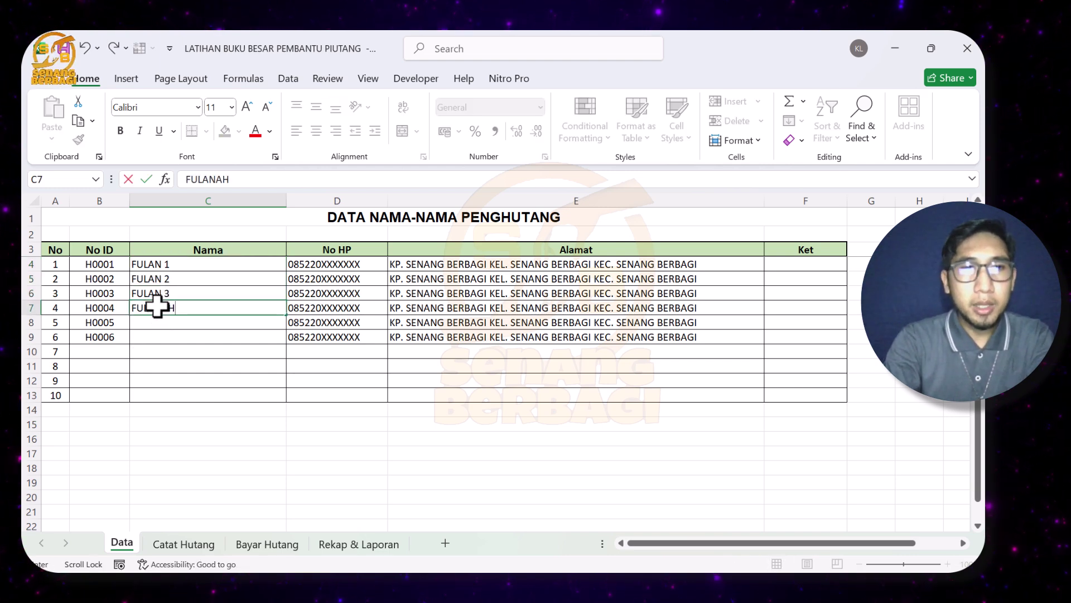
type(" 1")
key("ctrl+Return")
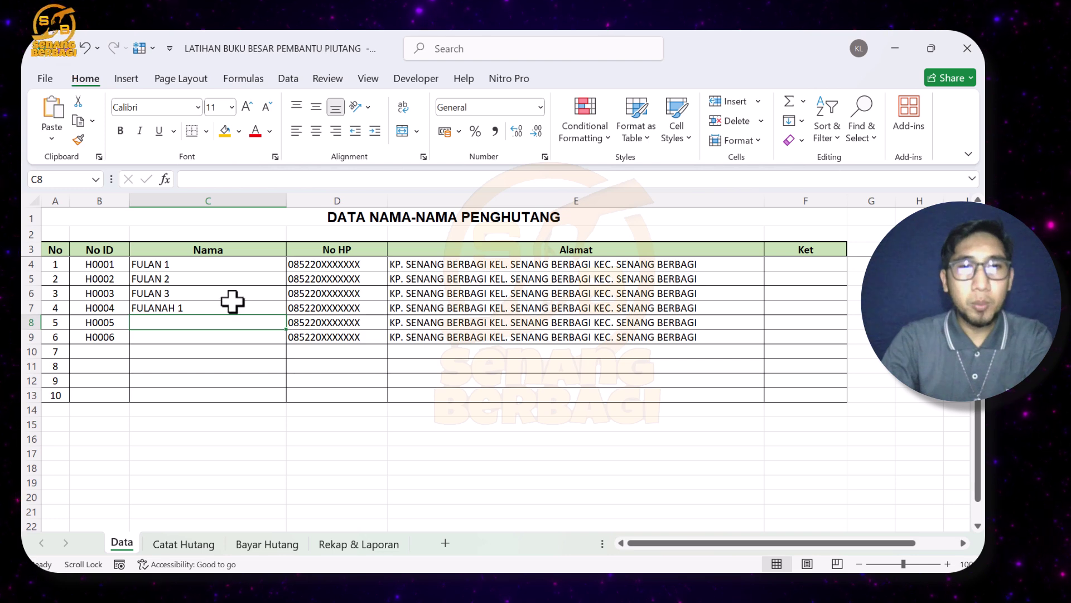
left_click_drag(288, 318, 289, 346)
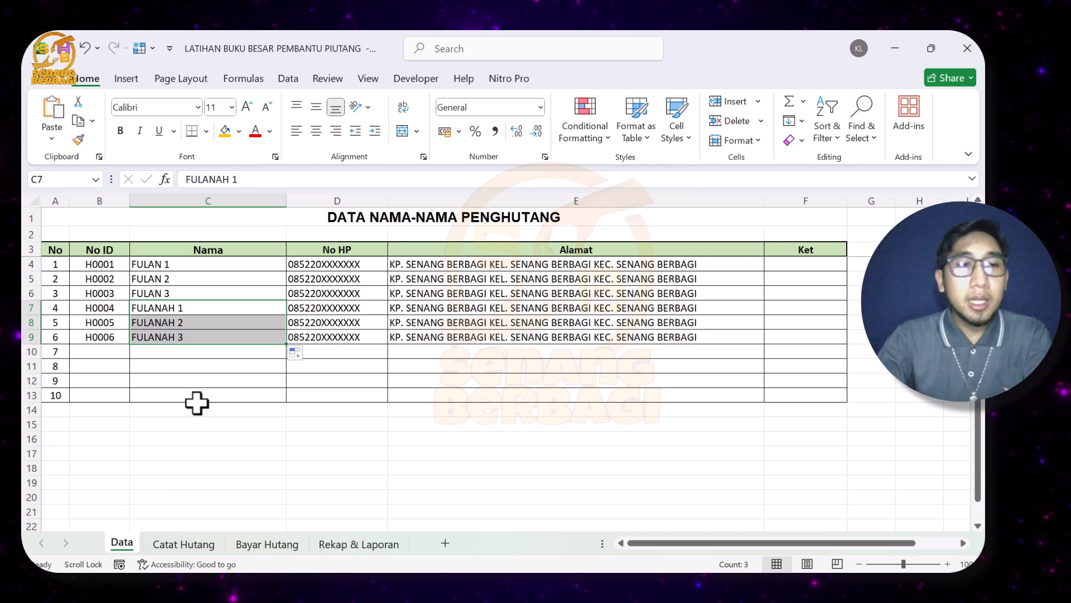
left_click(477, 408)
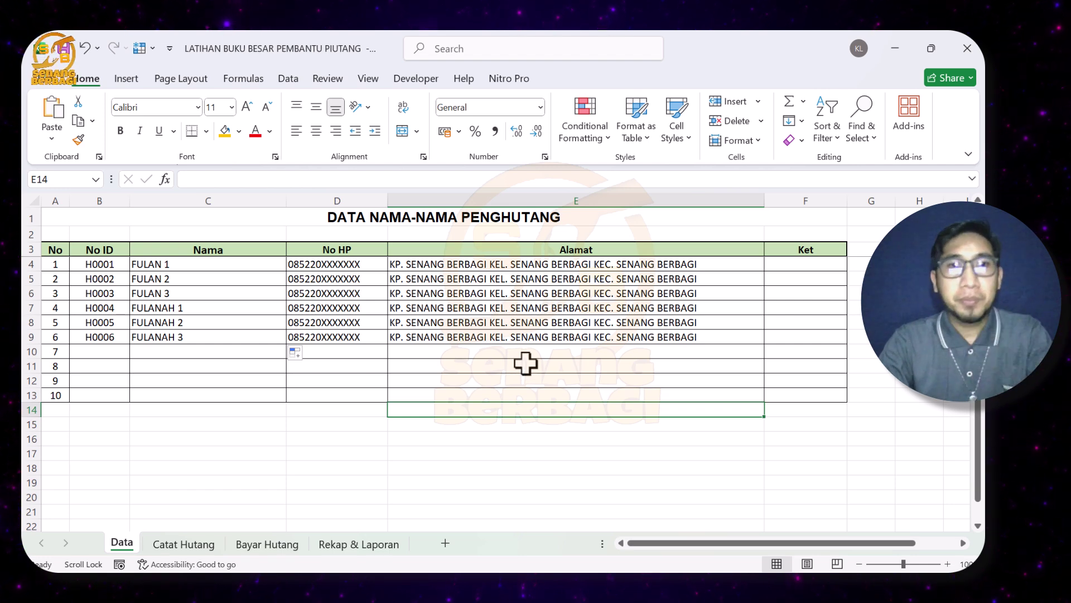
Enter the first debtor's ID in C4 of the No ID column on the Catat Hutang sheet
left_click(184, 543)
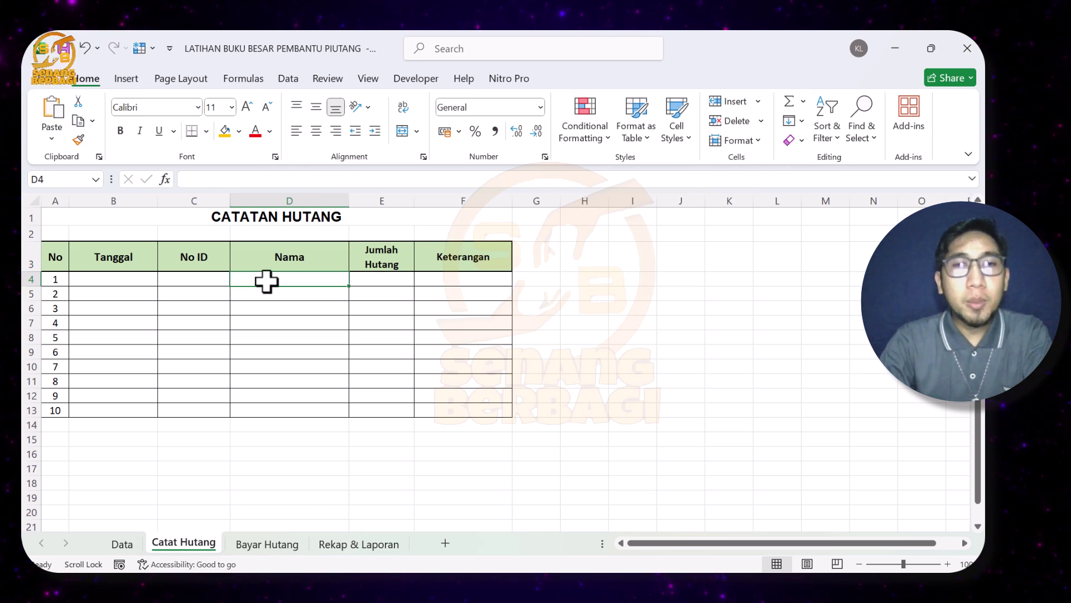
left_click(211, 279)
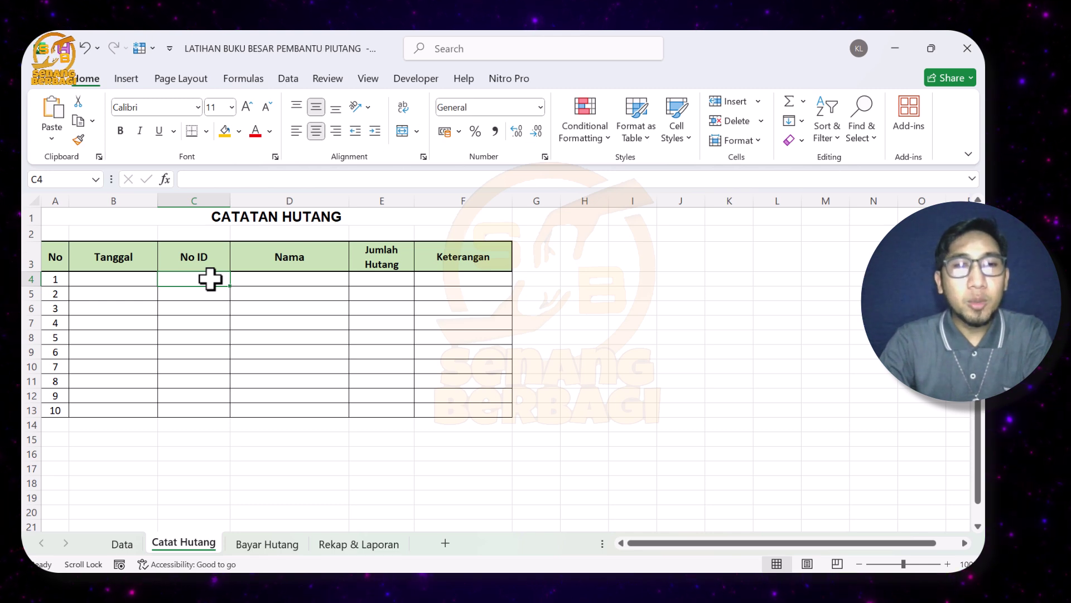
type("H0")
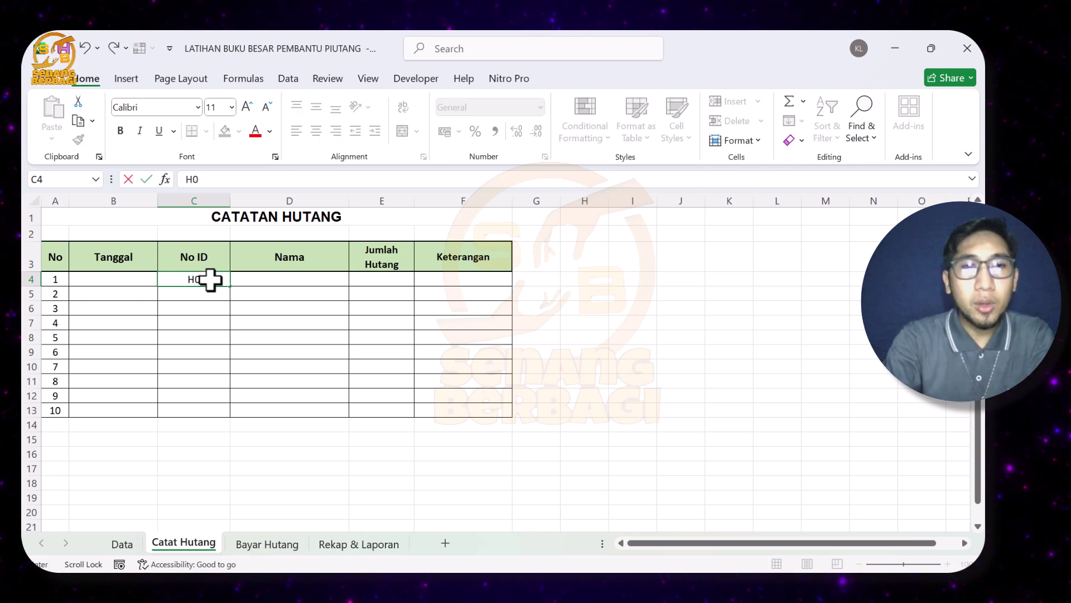
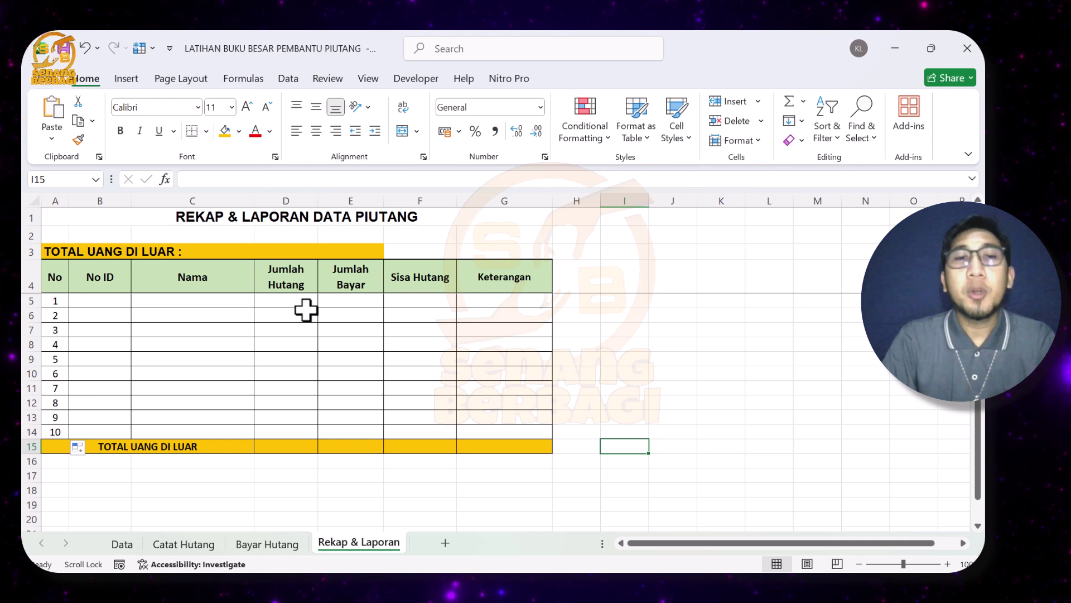
left_click_drag(101, 301, 95, 426)
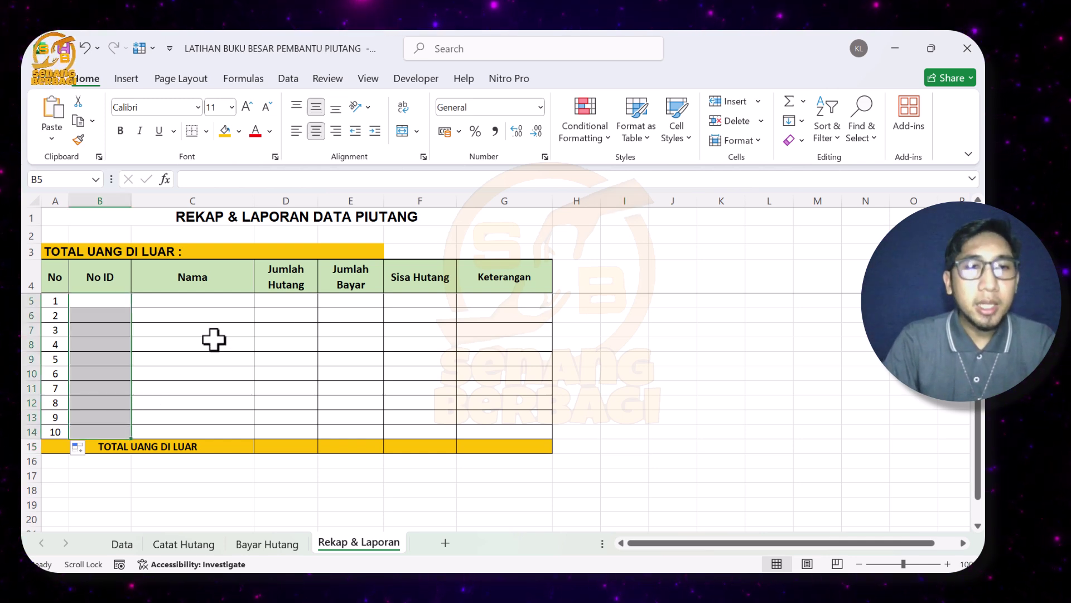
left_click_drag(209, 301, 212, 425)
left_click_drag(277, 303, 496, 435)
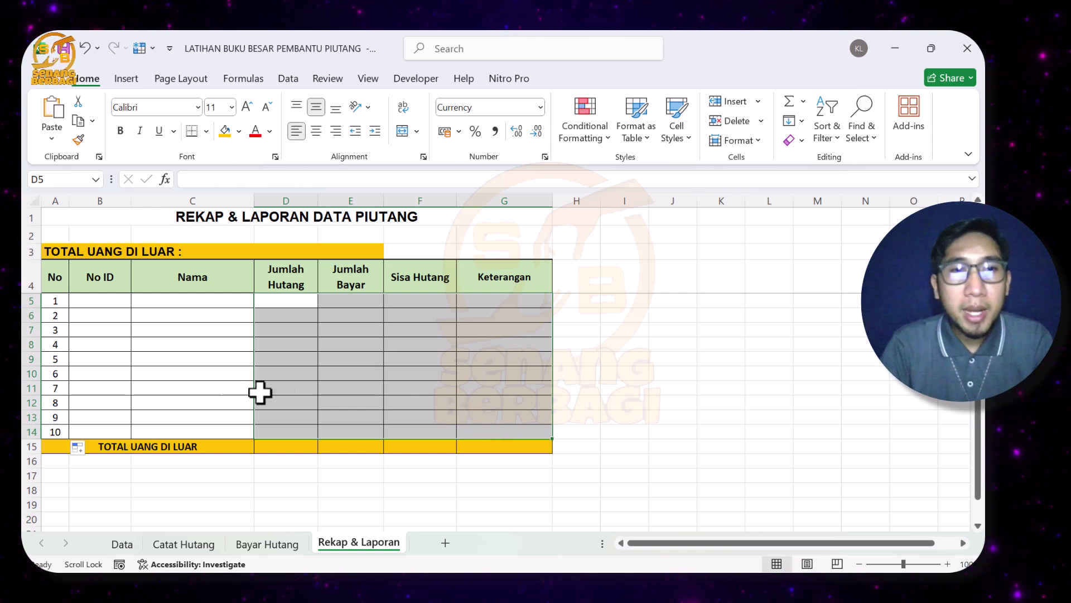
Fill the No ID column of the Rekap & Laporan sheet from B5 with the array reference =Data!B4:B13
left_click(101, 301)
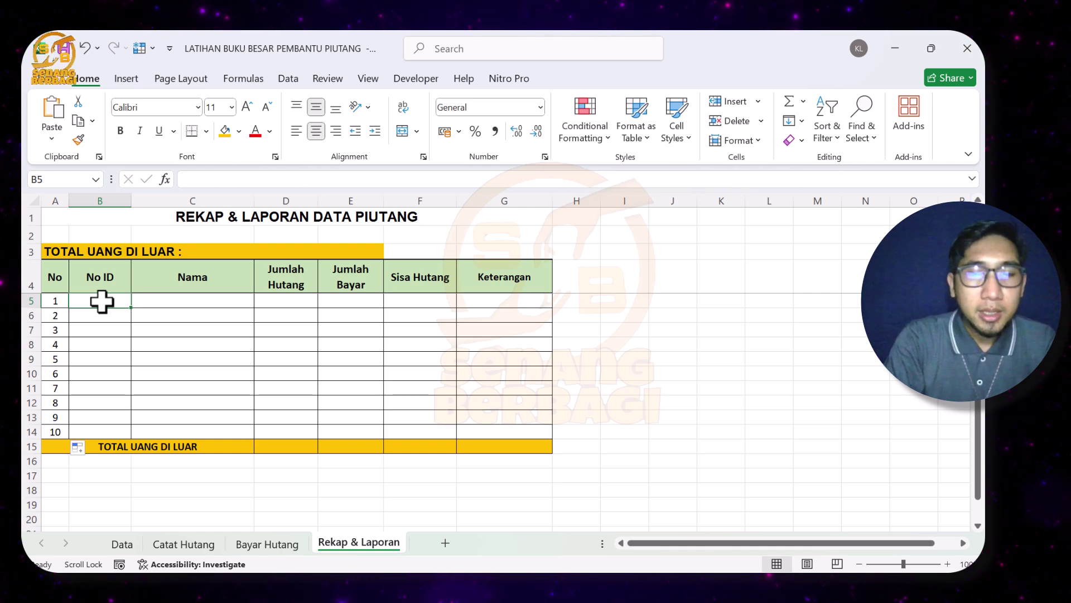
type("=")
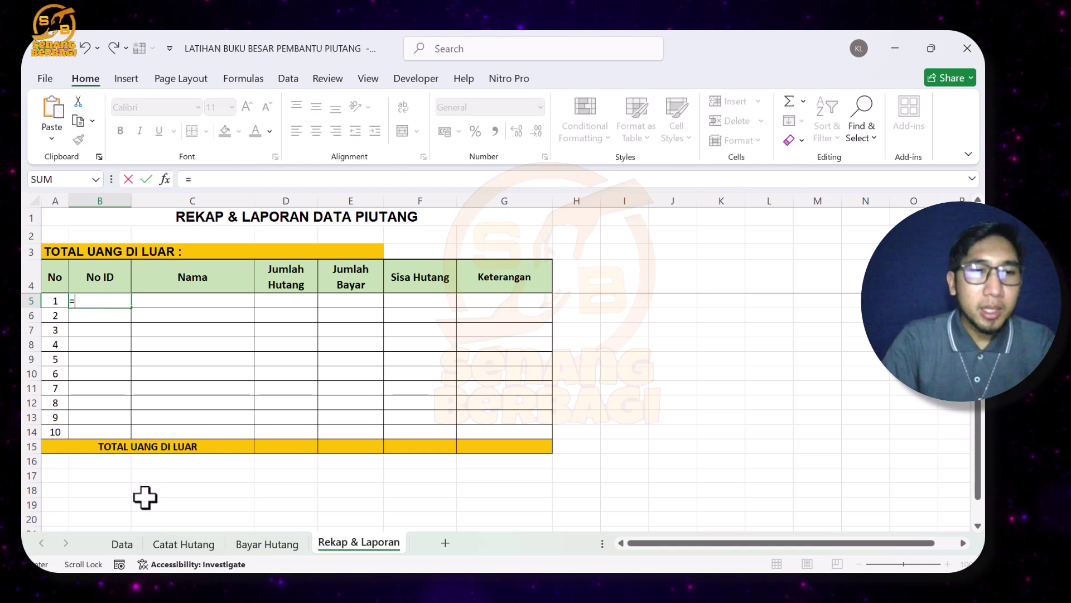
left_click(119, 543)
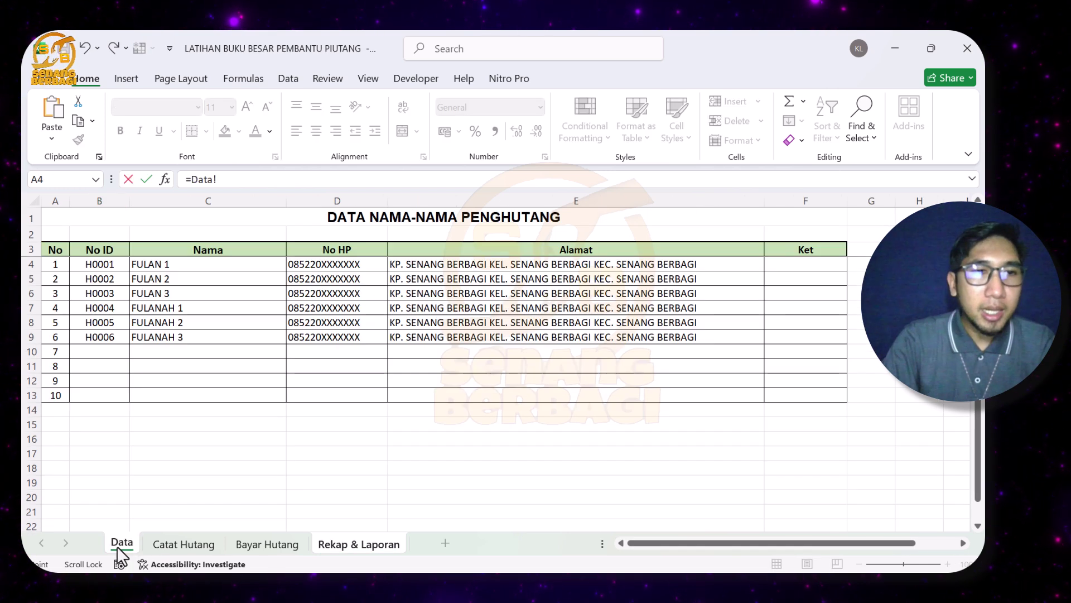
left_click(105, 264)
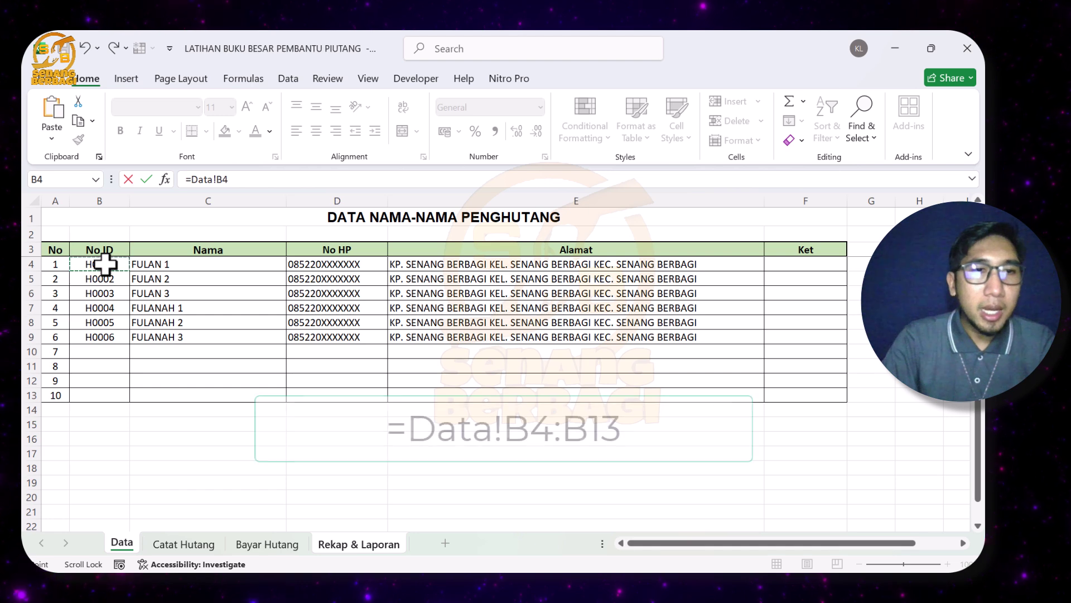
left_click_drag(106, 263, 111, 400)
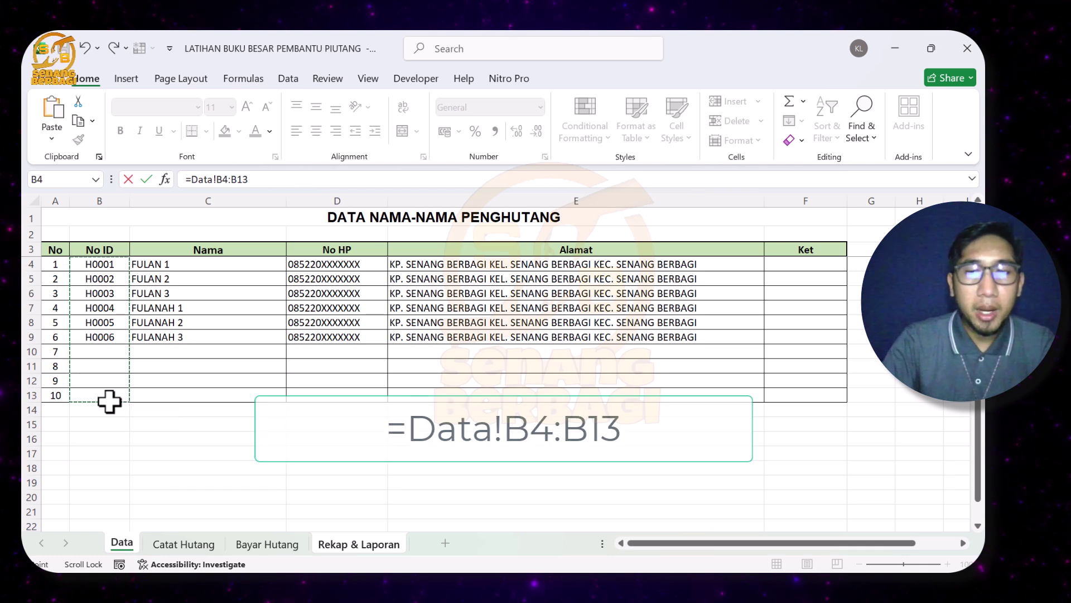
key("Return")
left_click(139, 300)
left_click(97, 301)
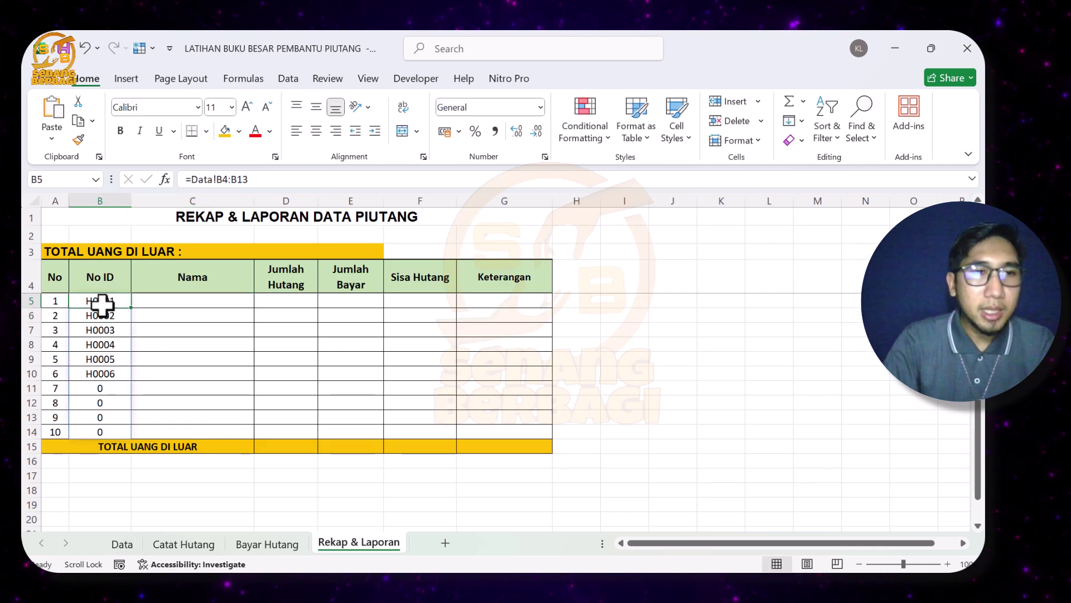
Copy the IFERROR(VLOOKUP) formula text from Nama cell D4 on the Bayar Hutang sheet, leaving that cell's formula as it is
left_click(193, 306)
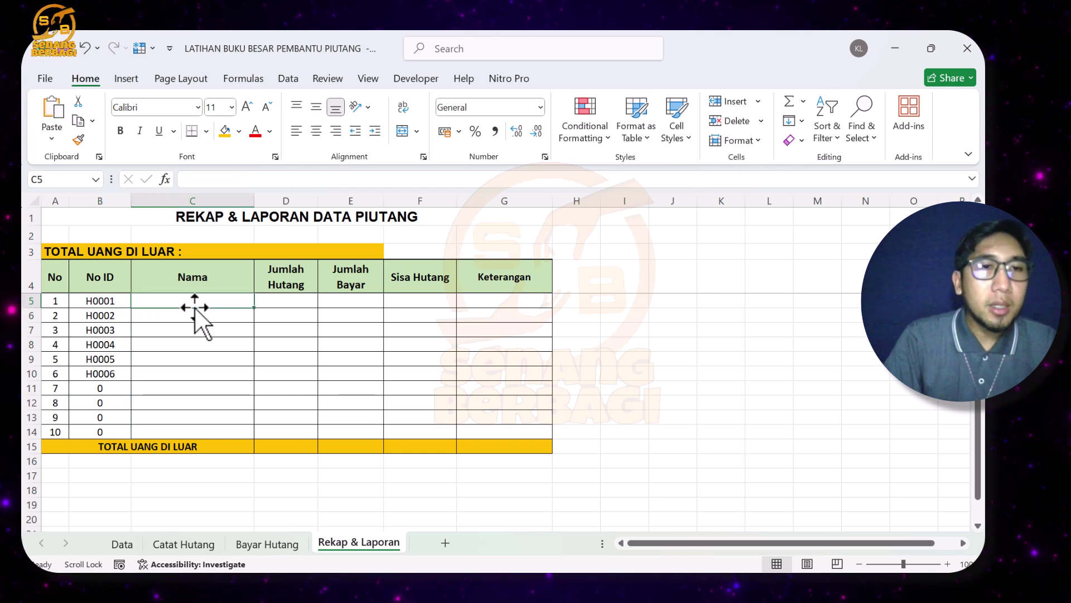
left_click(273, 548)
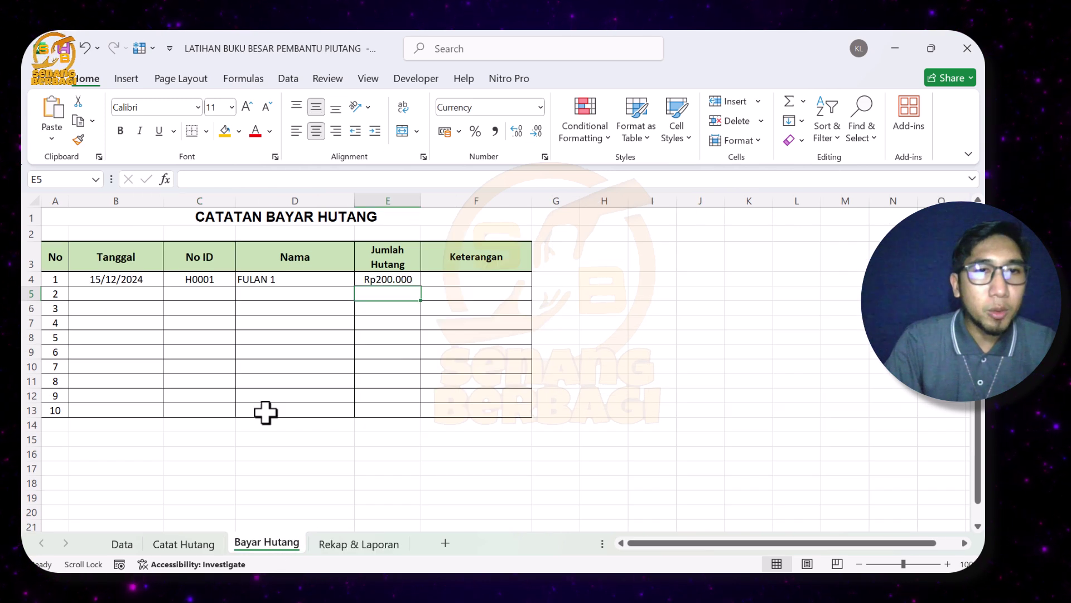
left_click(285, 279)
left_click_drag(437, 182, 182, 179)
key("ctrl+c")
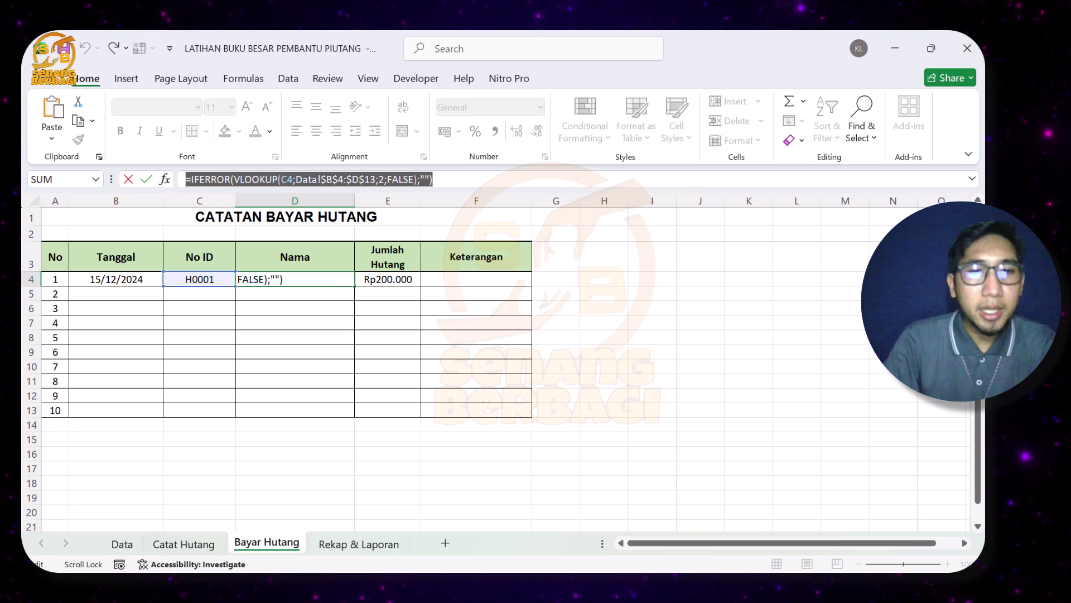
type("=")
left_click(341, 545)
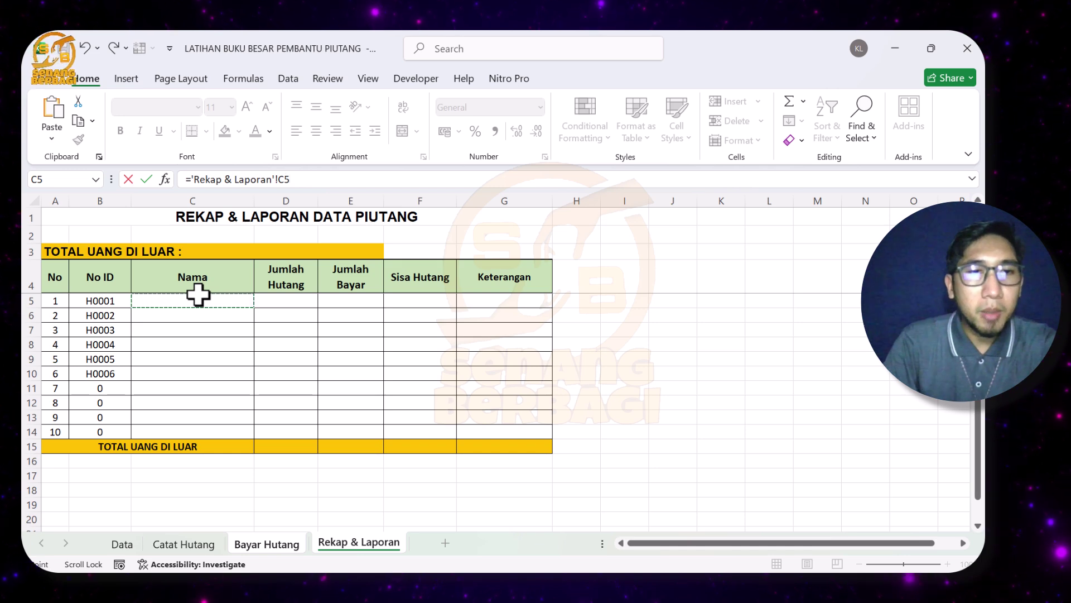
key("Escape")
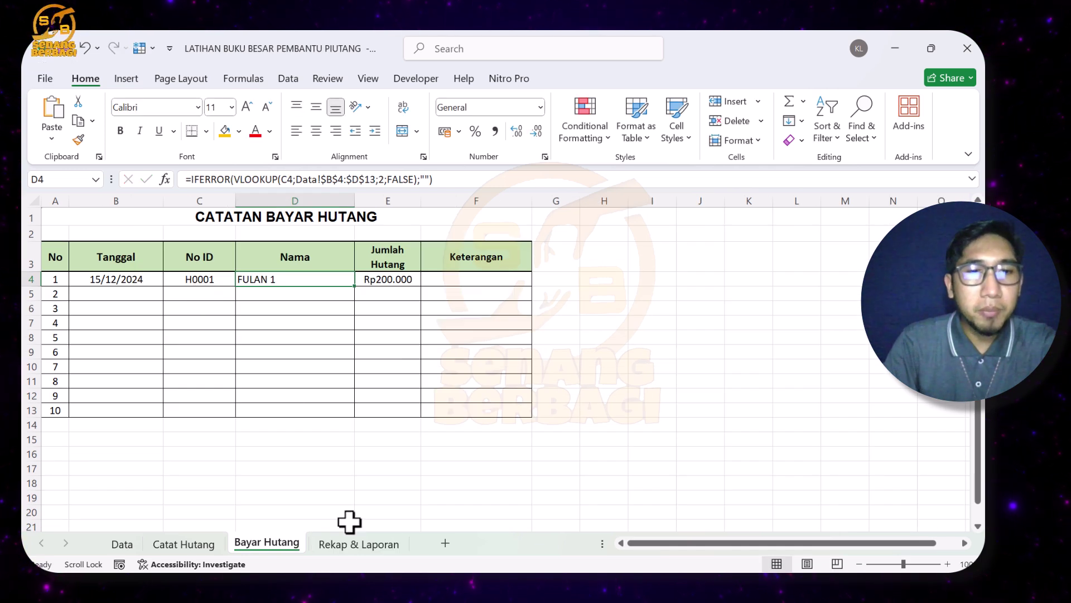
Paste the copied lookup into C5 on Rekap & Laporan and adapt it to =IFERROR(VLOOKUP(B5;Data!$B$4:$D$13;2;FALSE);"")
left_click(358, 544)
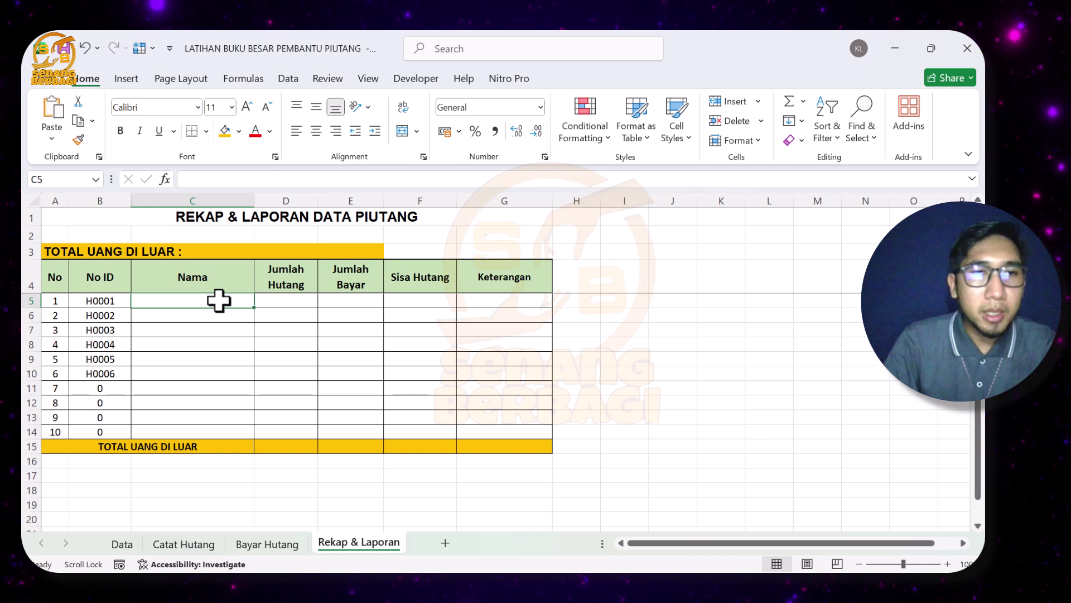
key("ctrl+v")
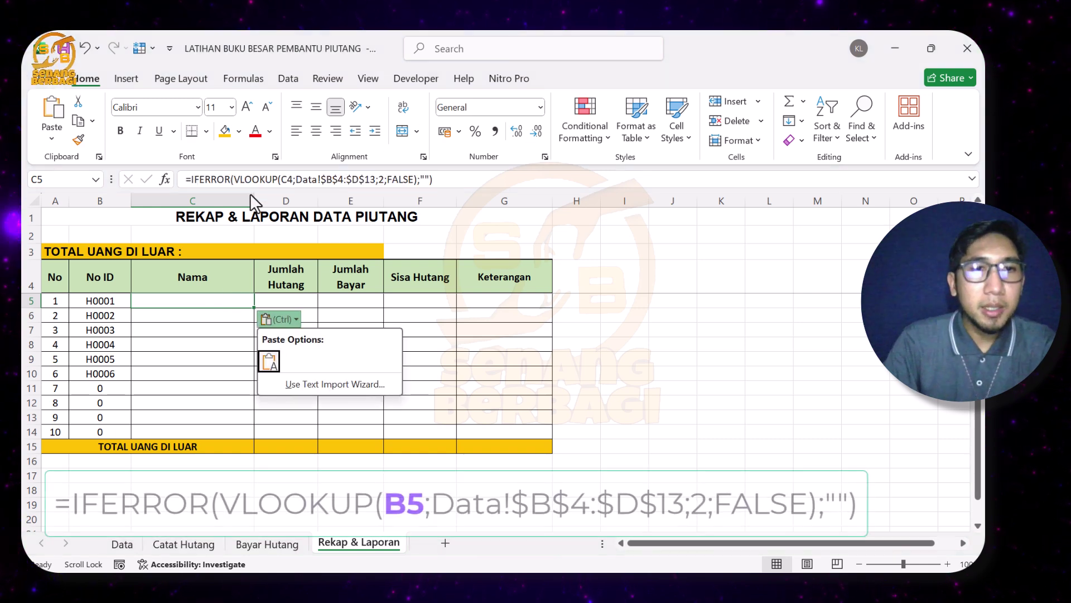
left_click(288, 180)
left_click(288, 180)
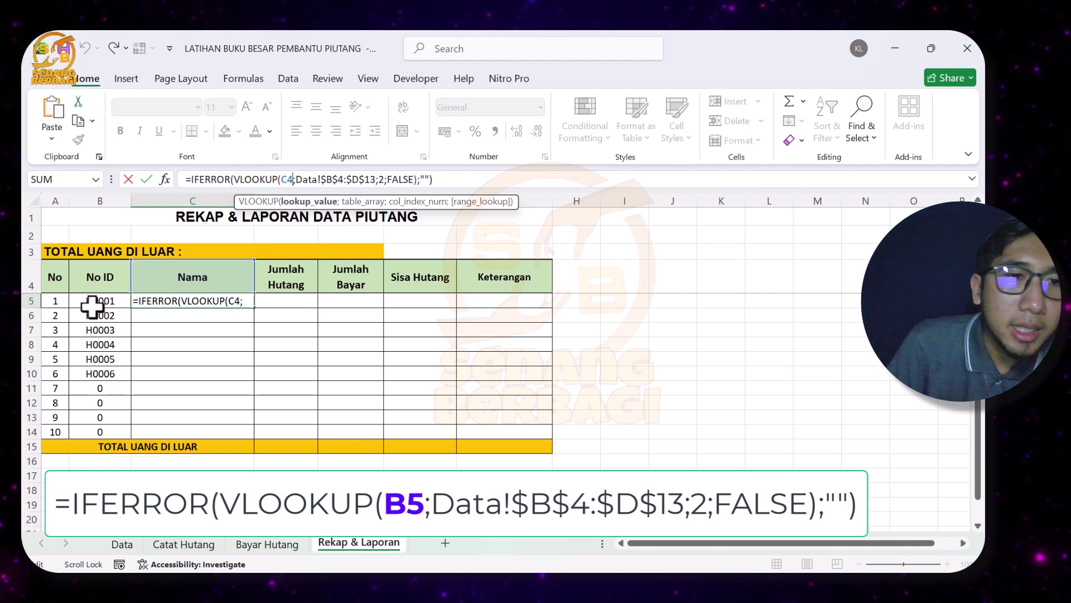
key("BackSpace")
key("BackSpace")
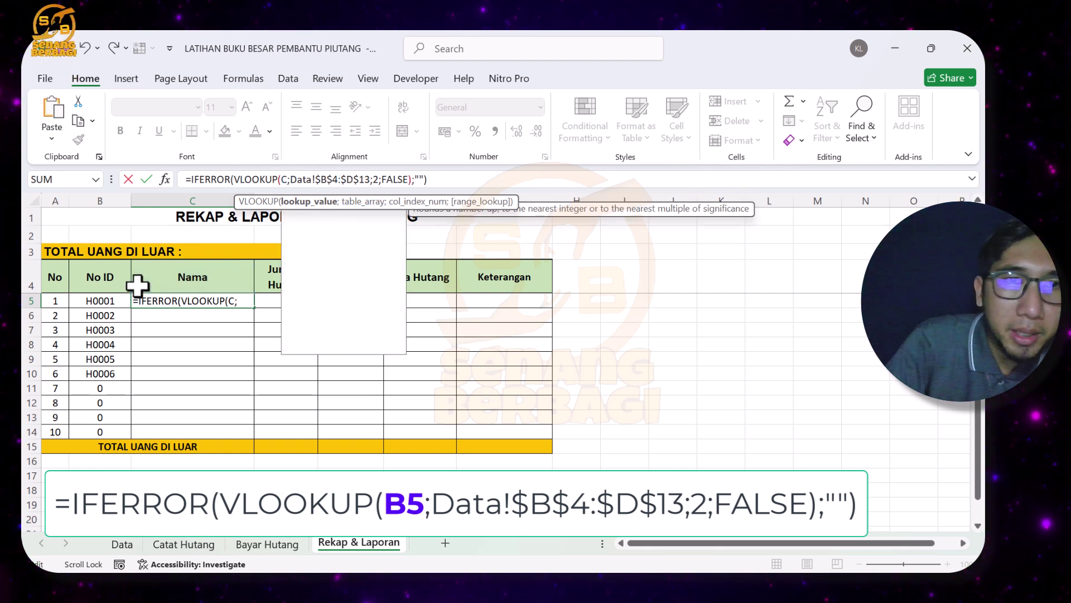
left_click(112, 301)
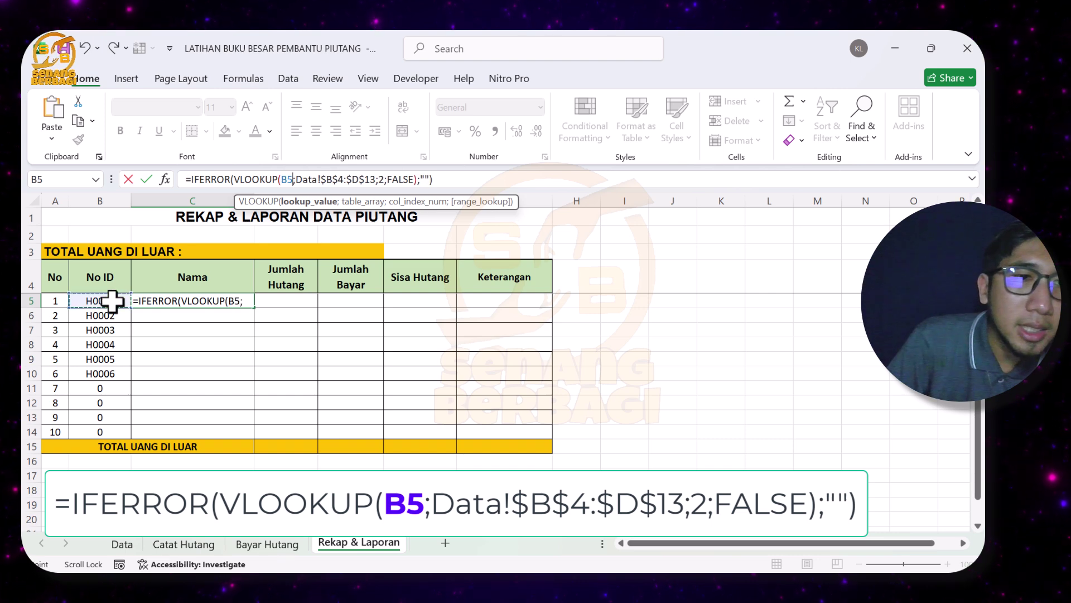
key("Return")
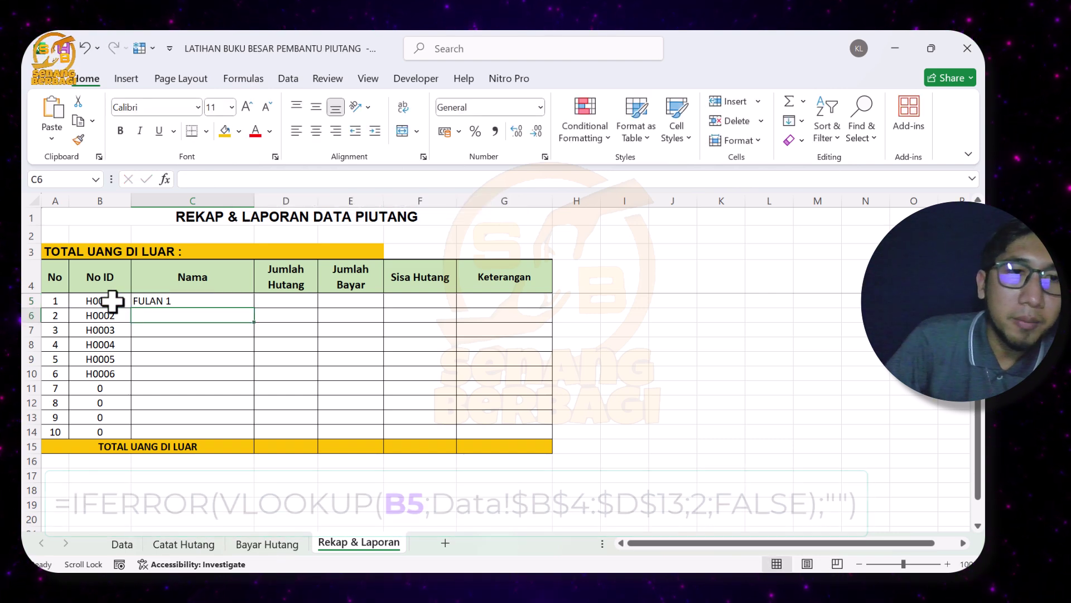
Fill the Nama lookup formula from C5 down through C14
left_click(181, 300)
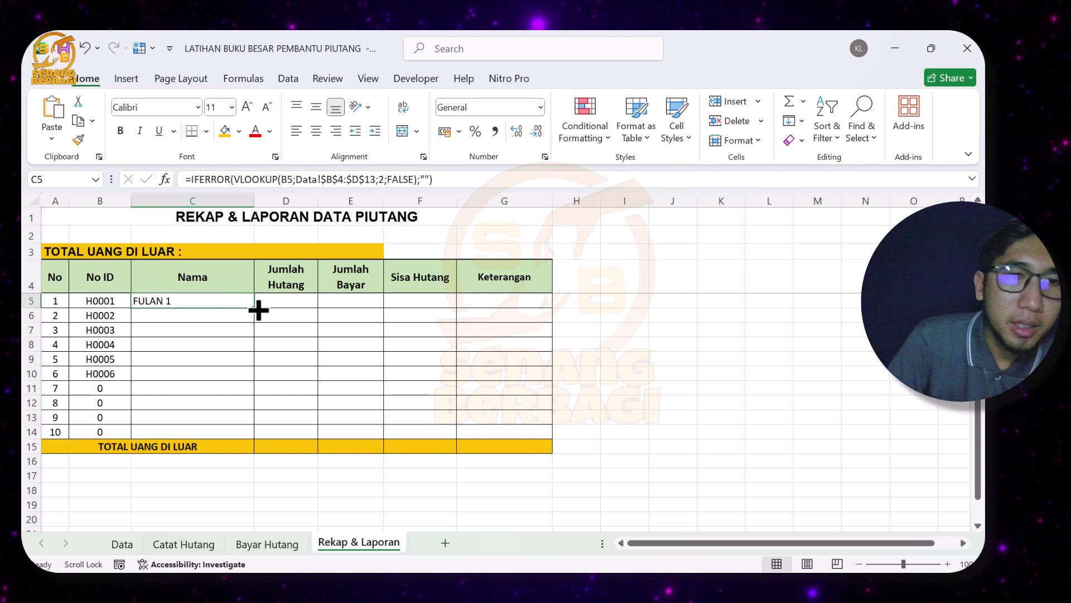
left_click_drag(256, 310, 256, 441)
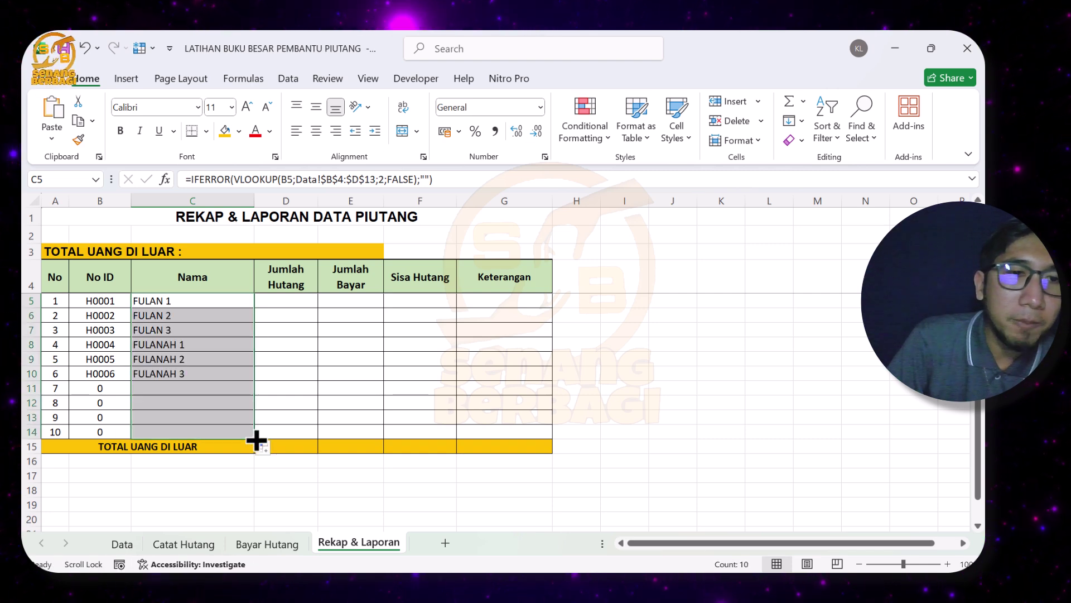
left_click(215, 414)
Total the first debtor's debt in D5 of the recap with =SUMIF('Catat Hutang'!$C$4:$C$13;B5;'Catat Hutang'!$E$4:$E$13)
left_click(297, 303)
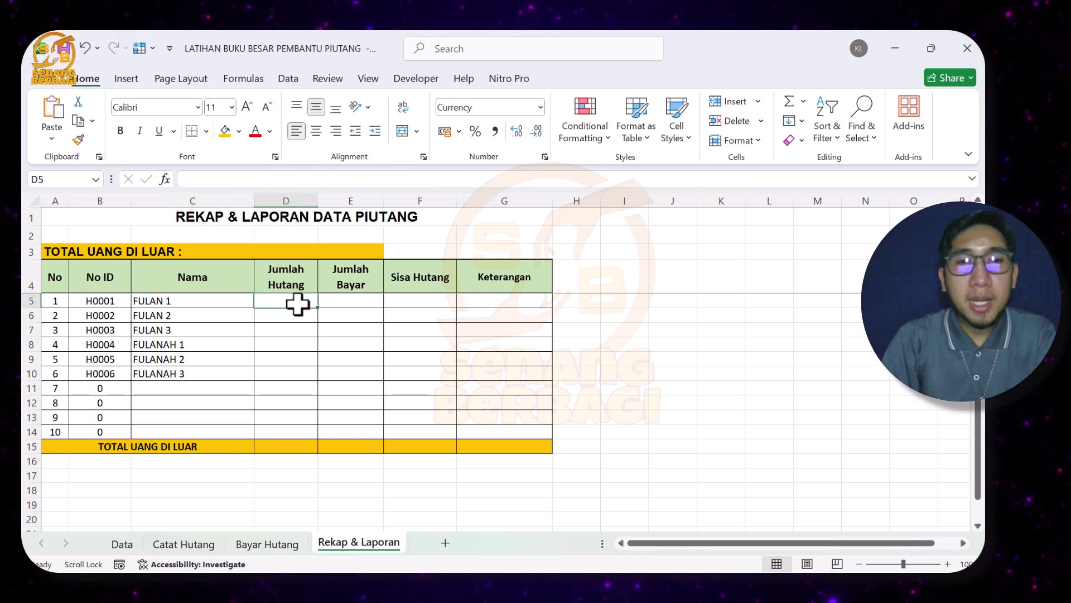
type("=")
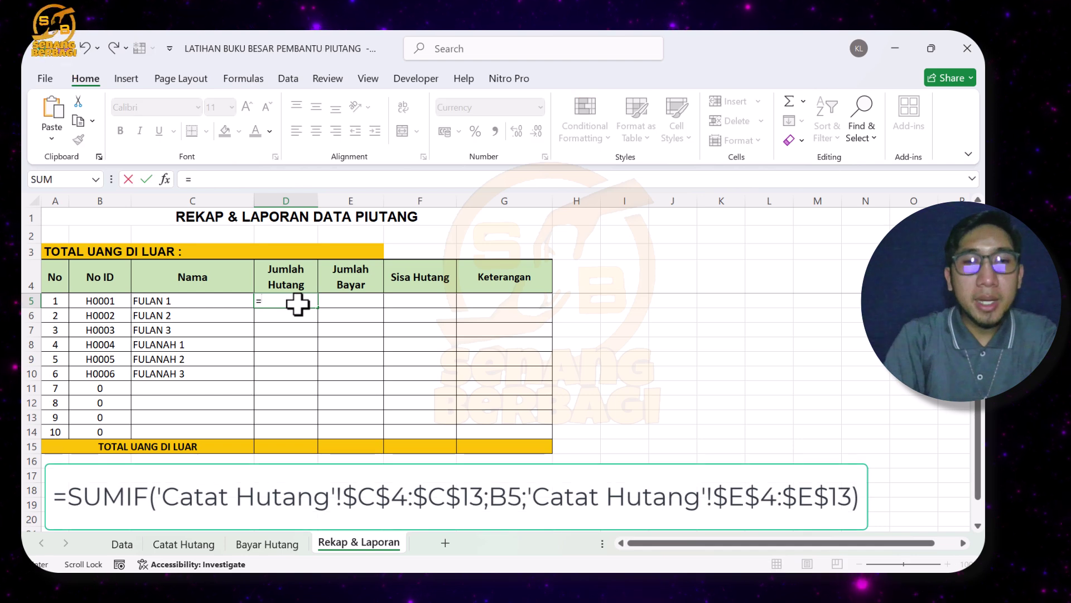
type("SUM")
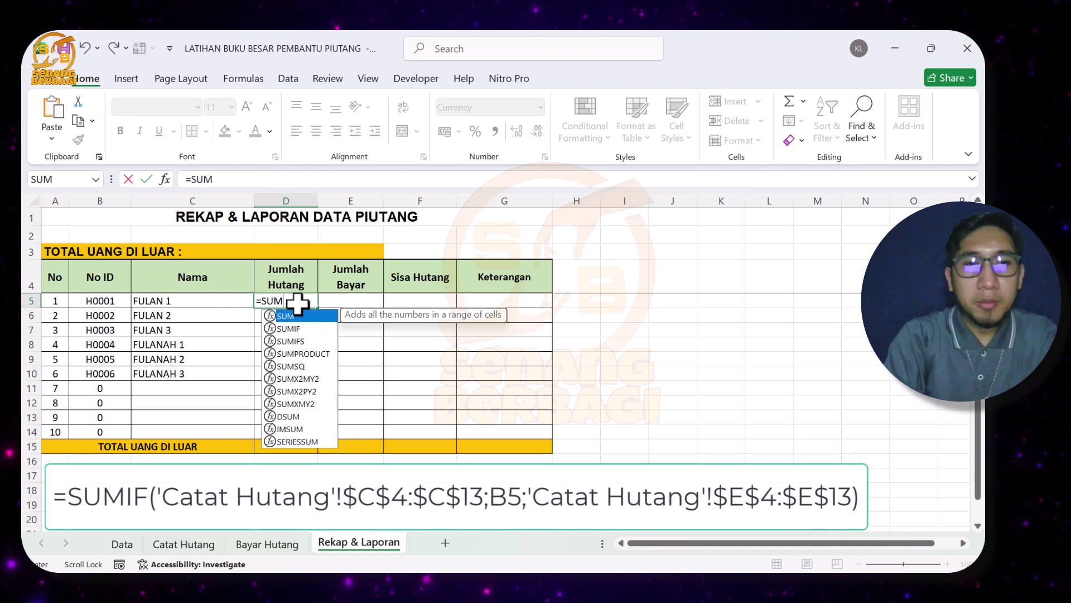
left_click(292, 329)
double_click(292, 329)
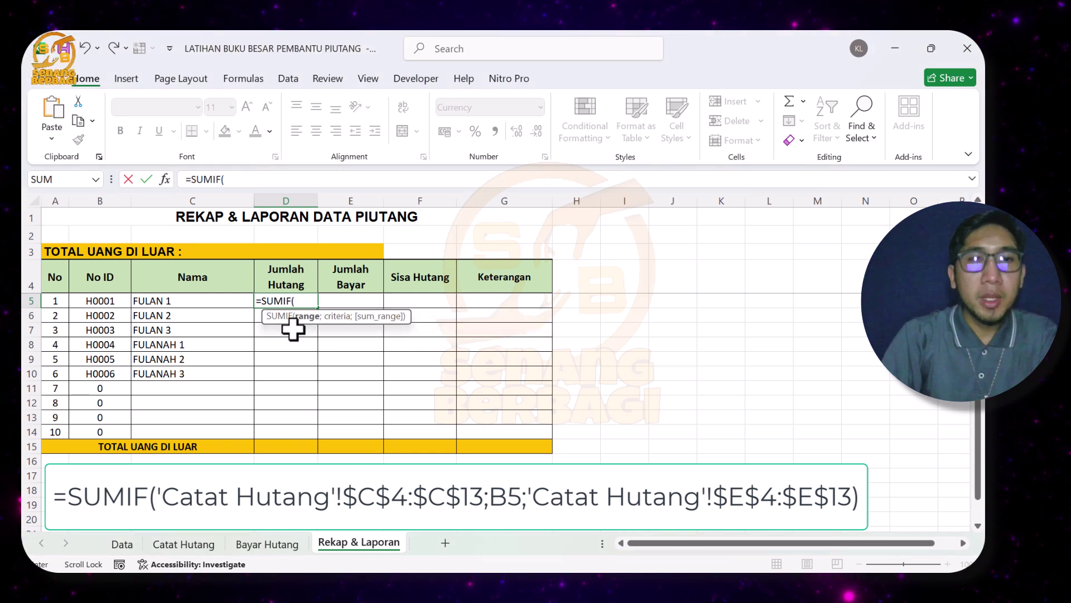
left_click(189, 544)
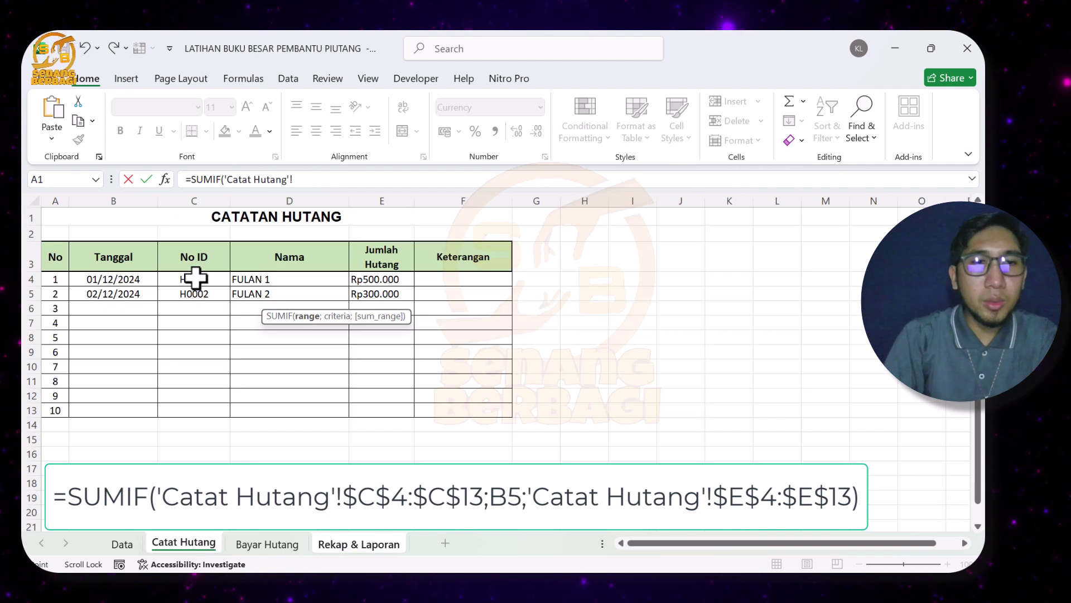
left_click_drag(196, 277, 187, 414)
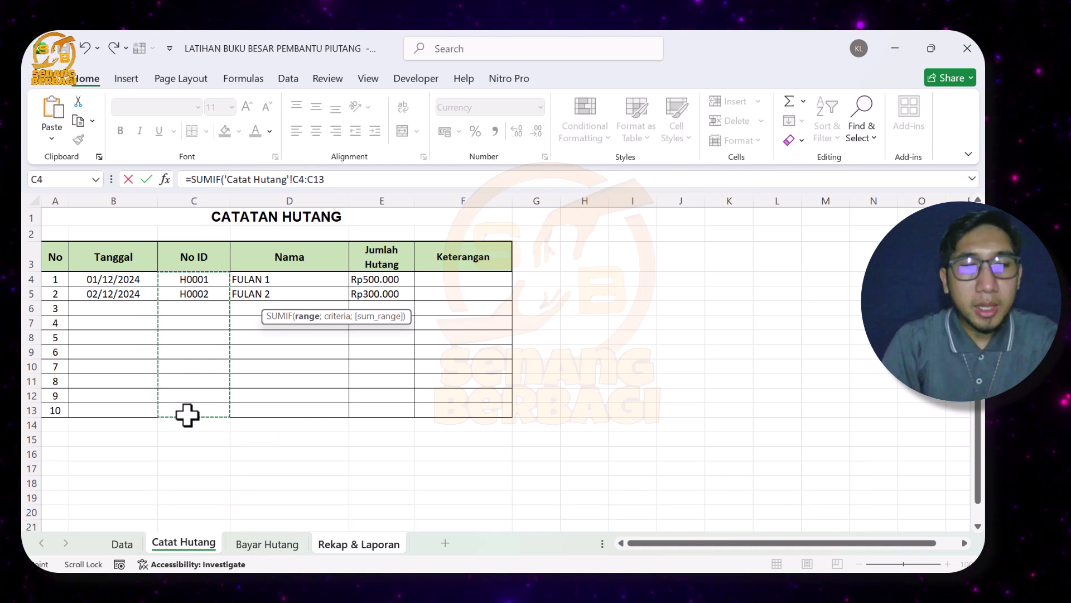
type(";B5;")
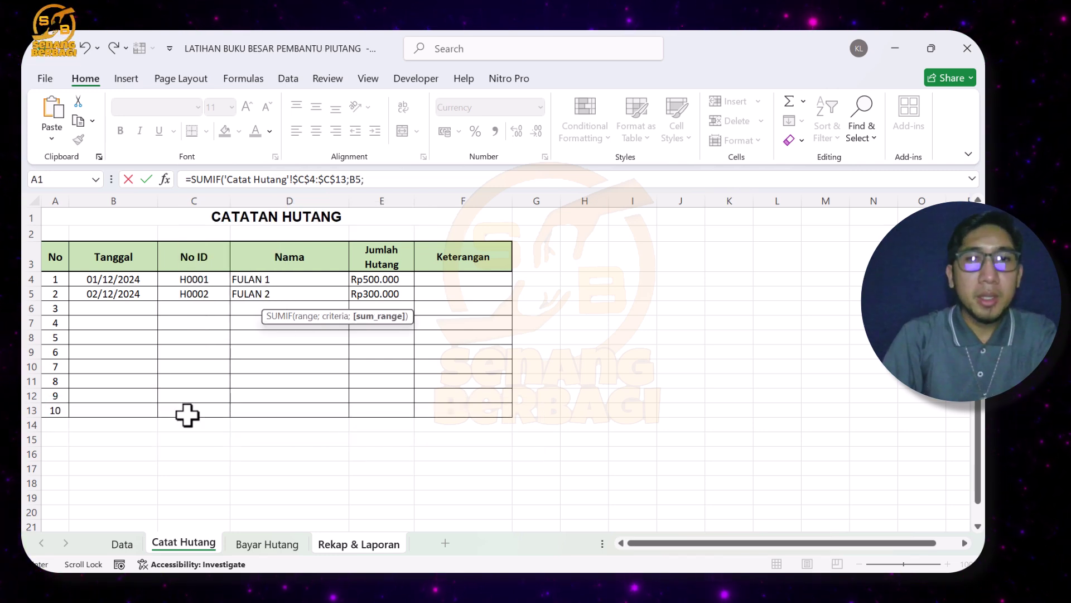
left_click_drag(380, 276, 386, 408)
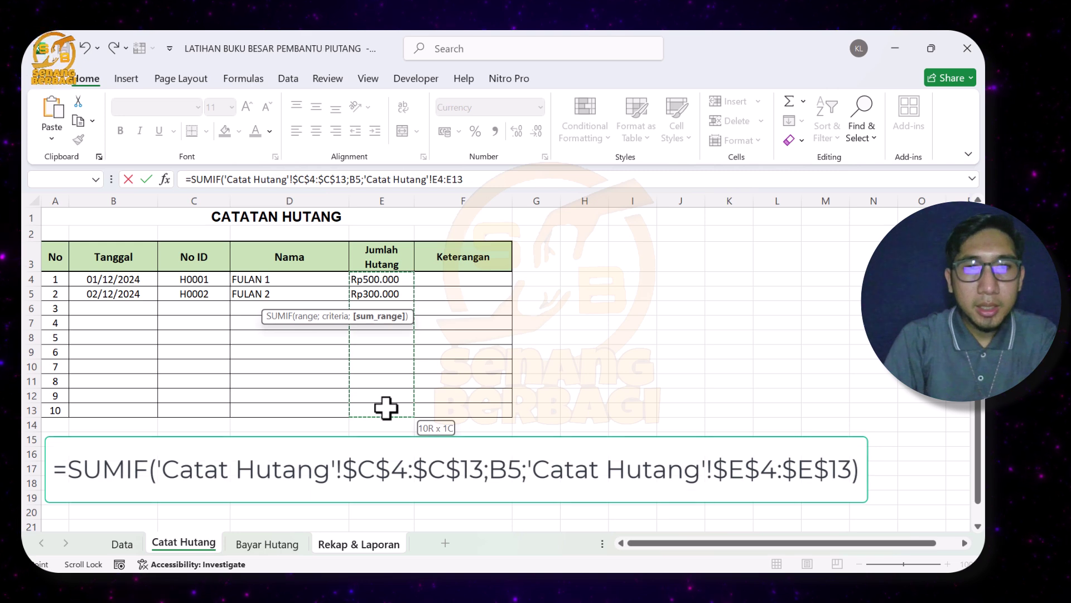
key("F4")
type(")")
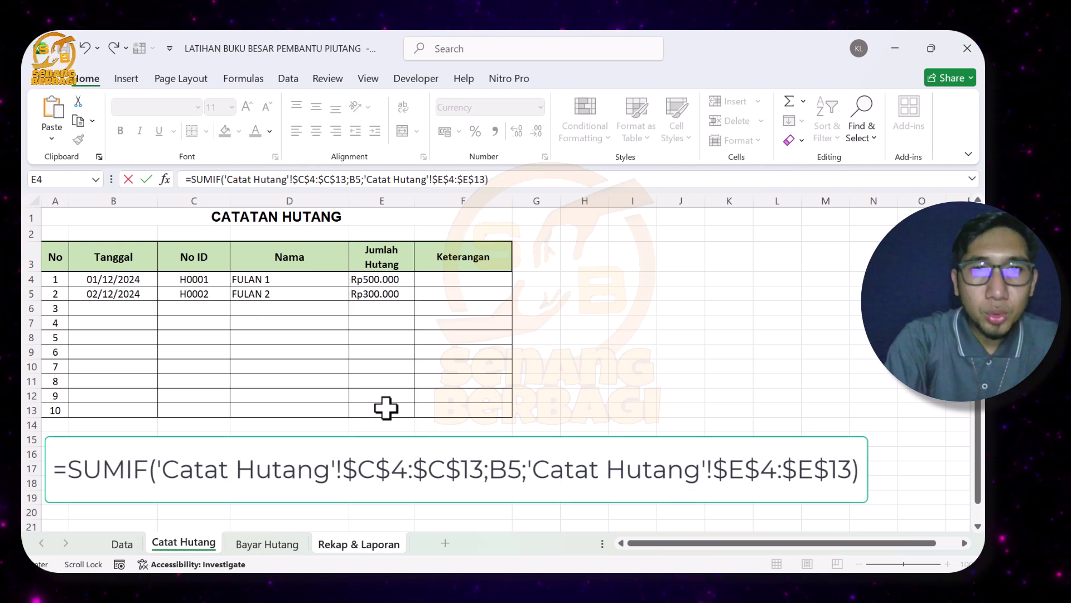
key("Return")
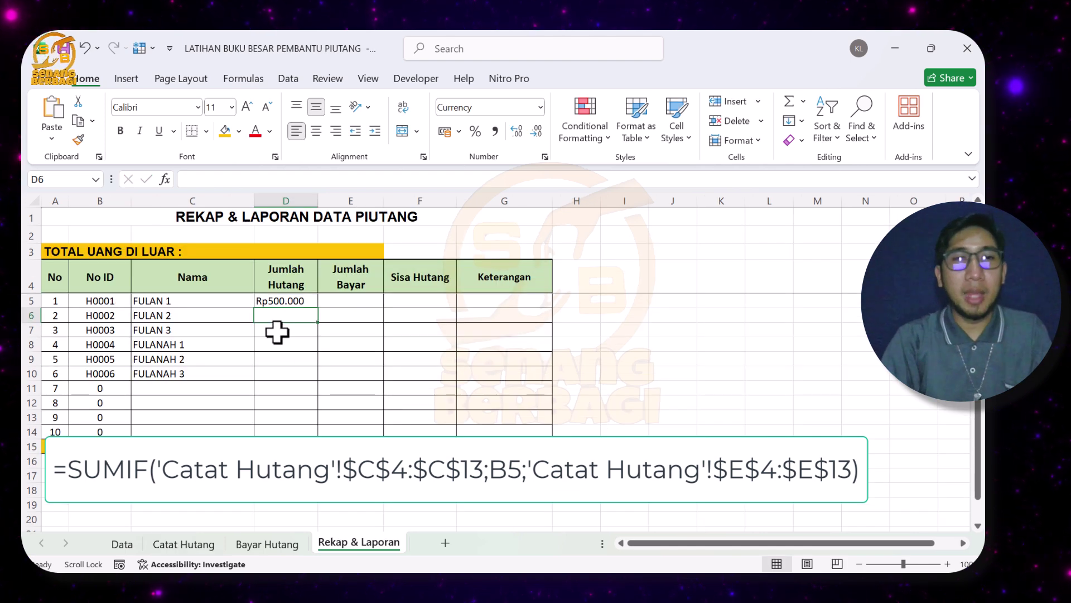
Fill the Jumlah Hutang SUMIF formula from D5 down through D14 and check the totals against the Catat Hutang records
left_click(274, 302)
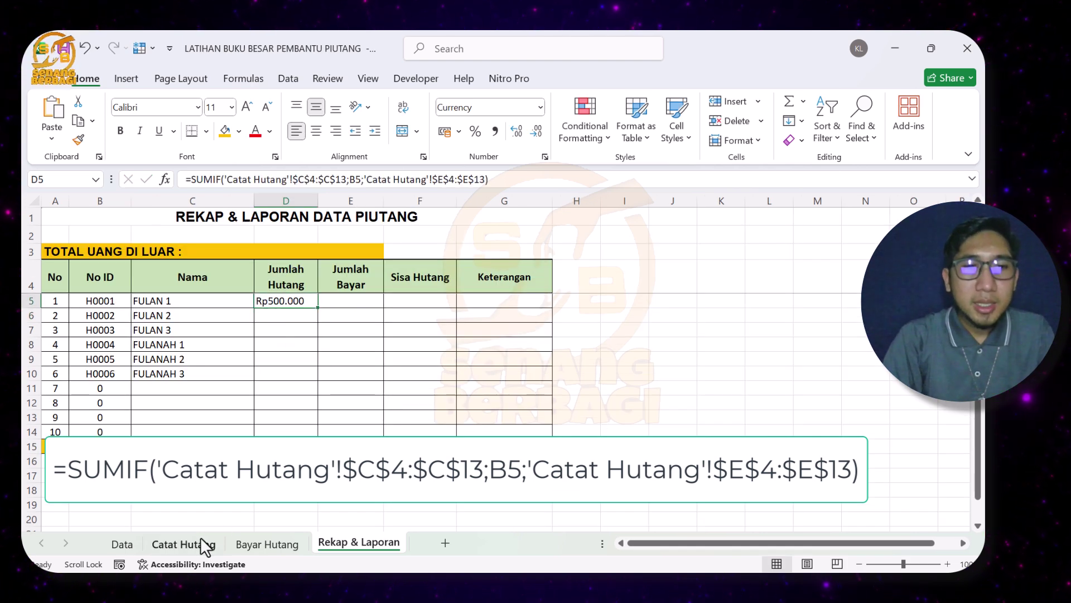
left_click(183, 544)
left_click(376, 278)
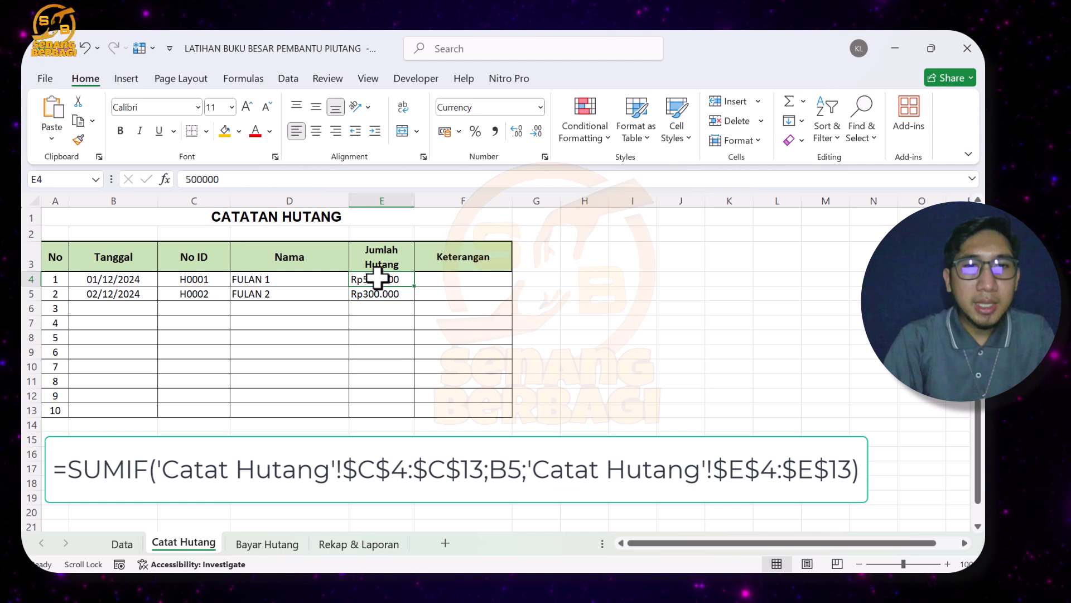
left_click(361, 543)
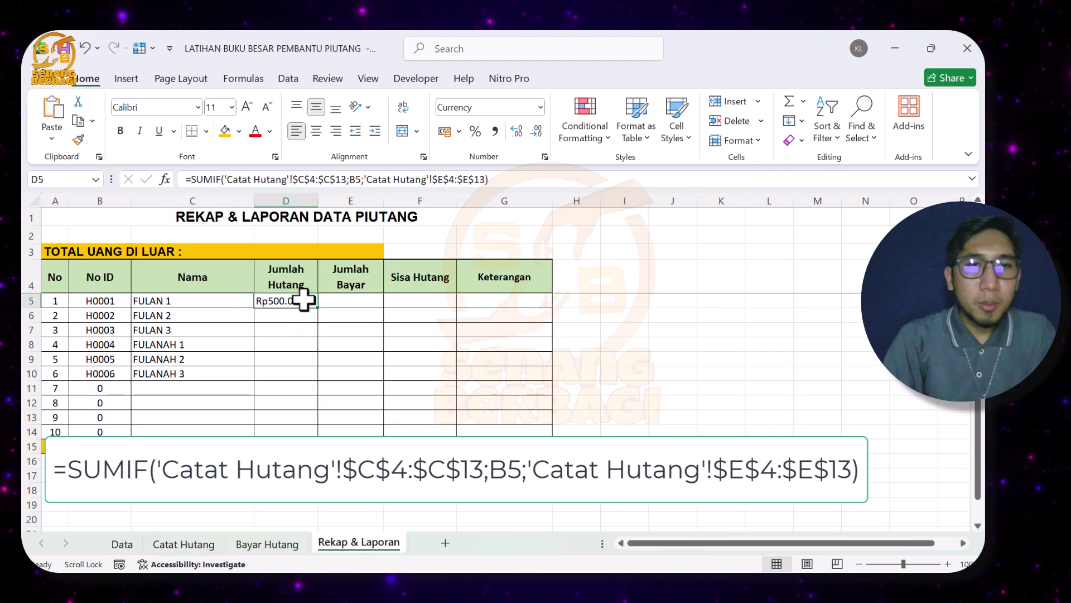
left_click_drag(319, 309, 321, 445)
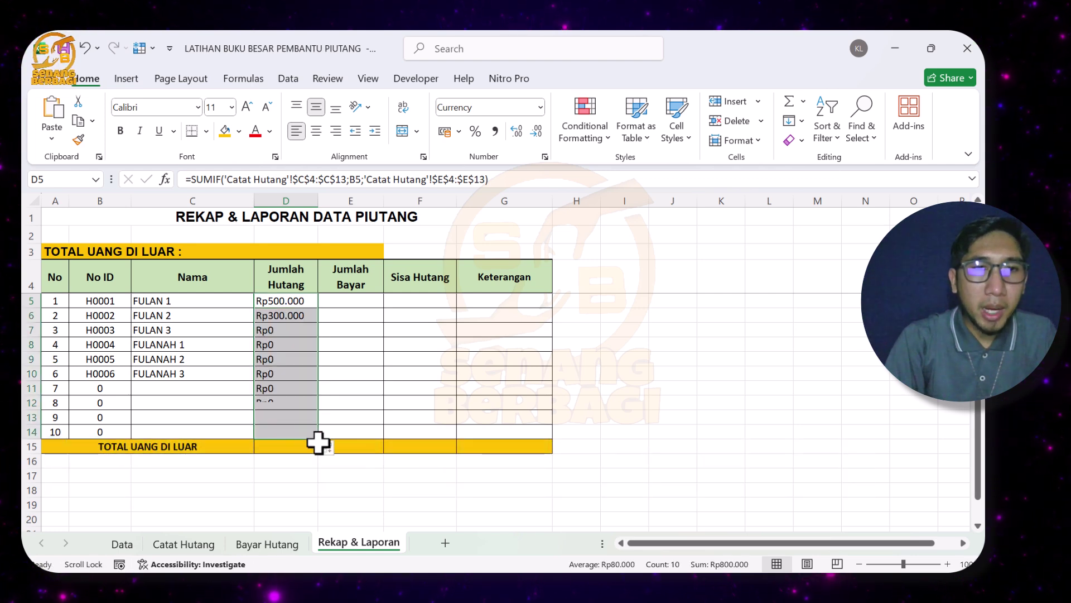
left_click(284, 316)
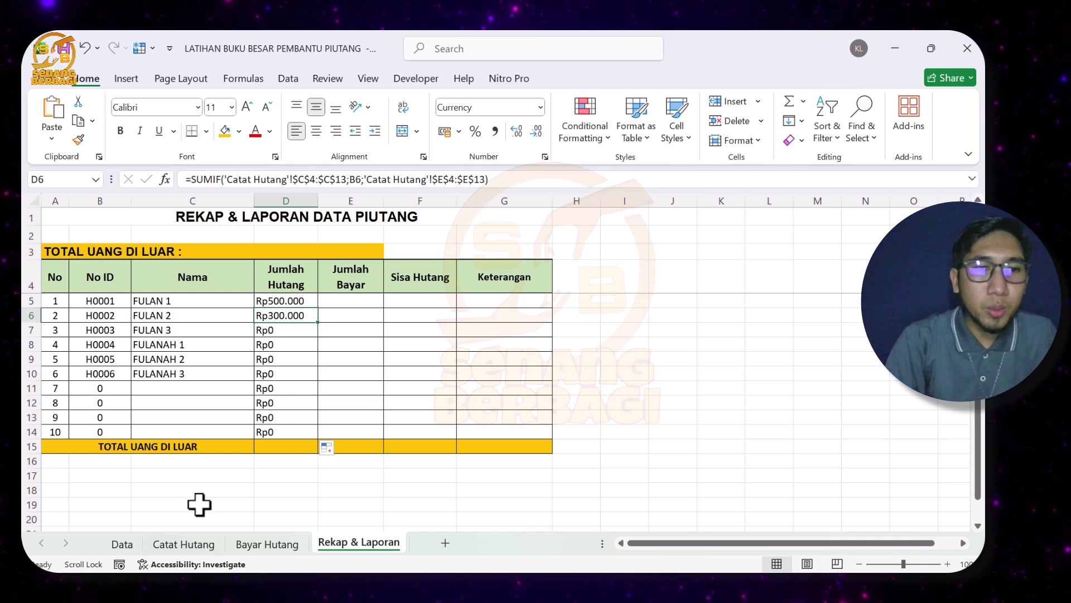
left_click(183, 544)
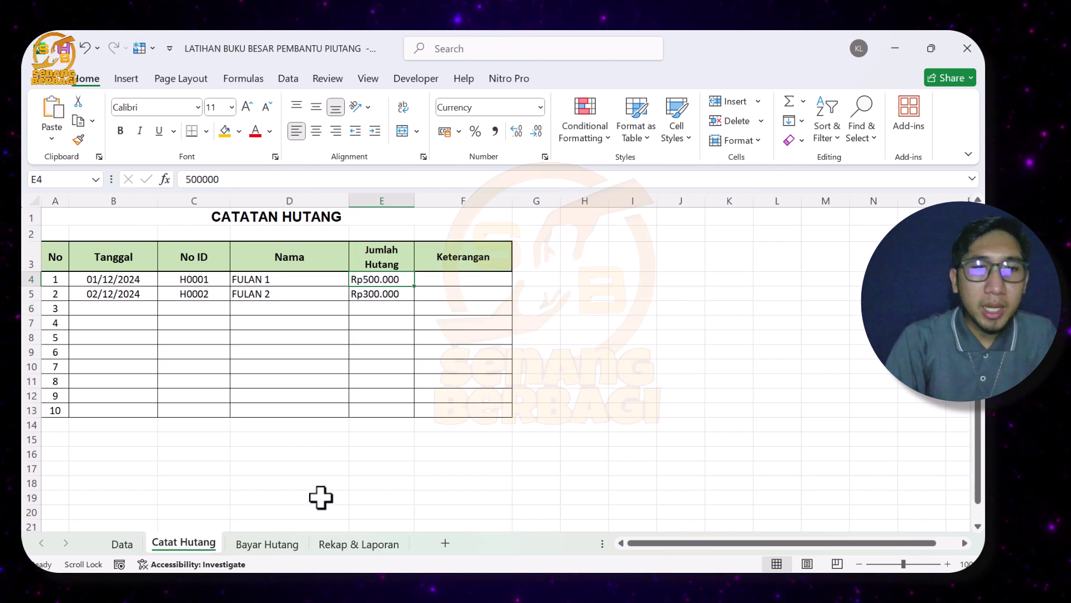
left_click(347, 547)
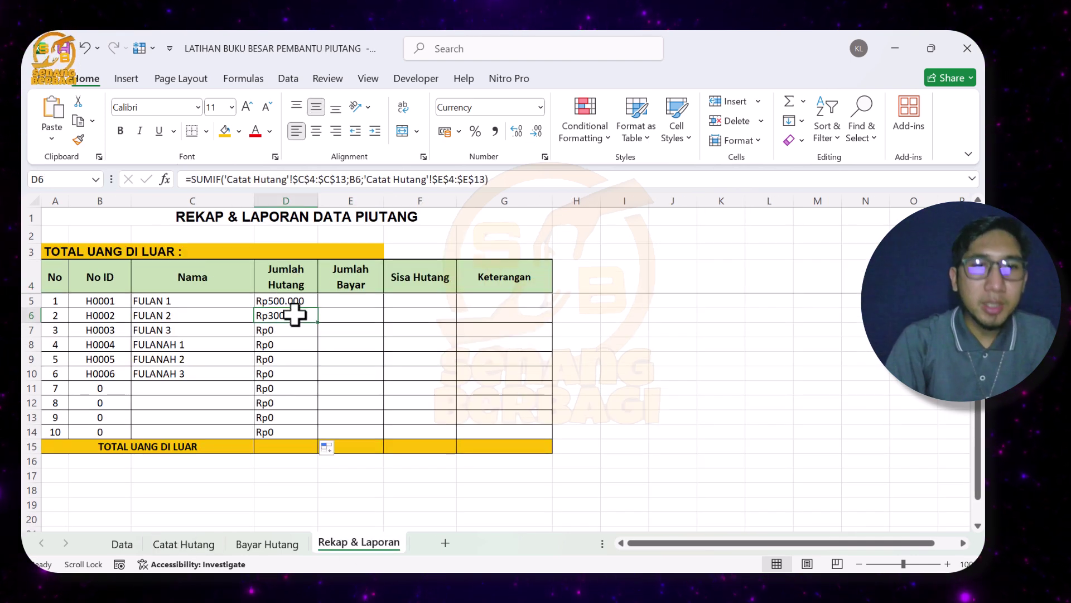
left_click(355, 300)
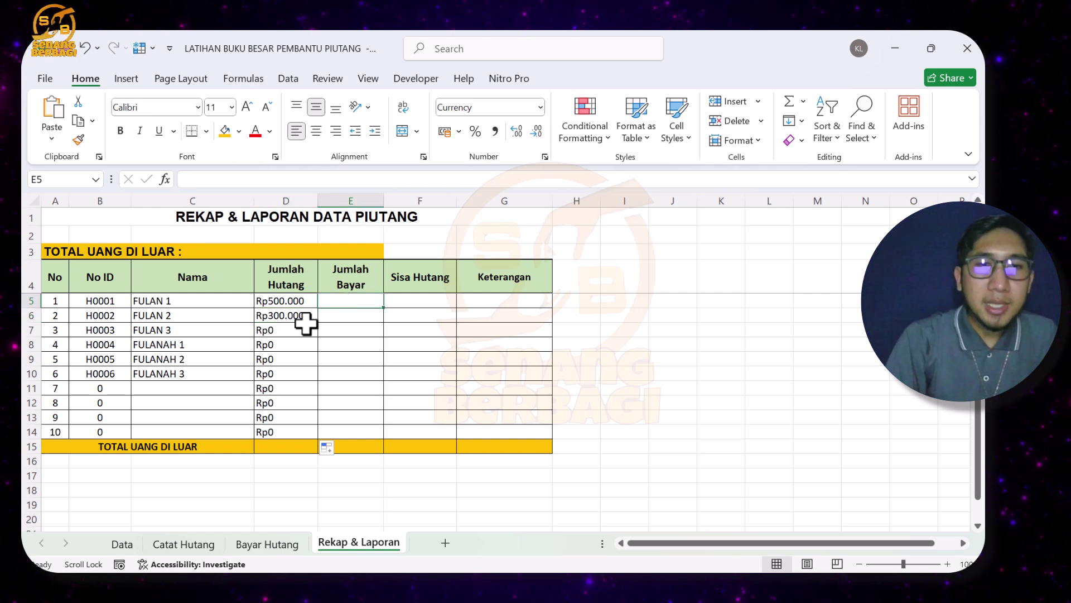
left_click(291, 301)
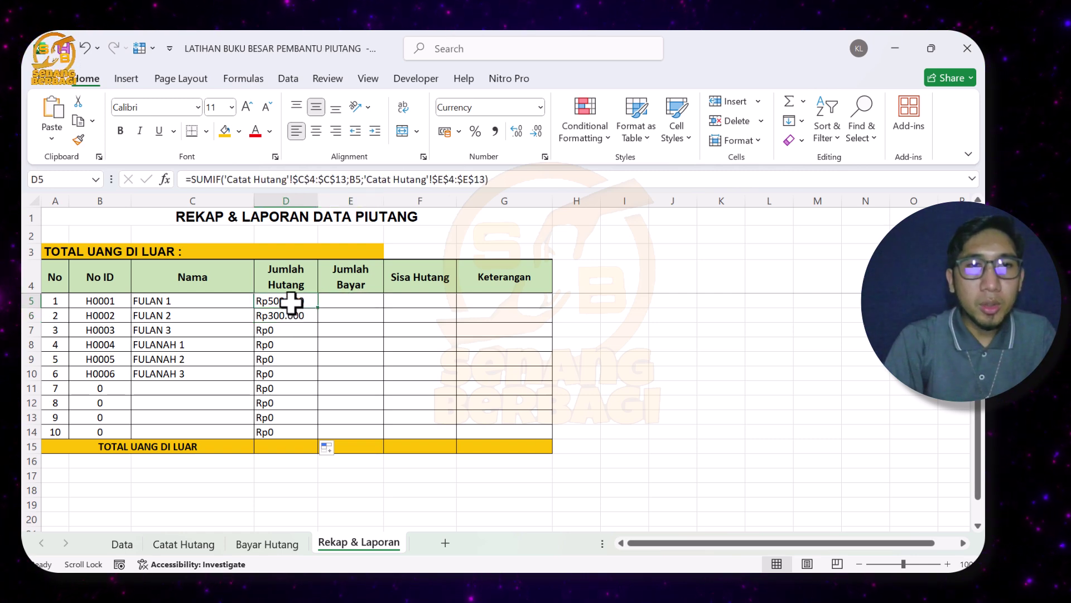
Total the first debtor's payments in E5 of the recap with =SUMIF('Bayar Hutang'!$C$4:$C$13;B5;'Bayar Hutang'!$E$4:$E$13)
left_click(346, 305)
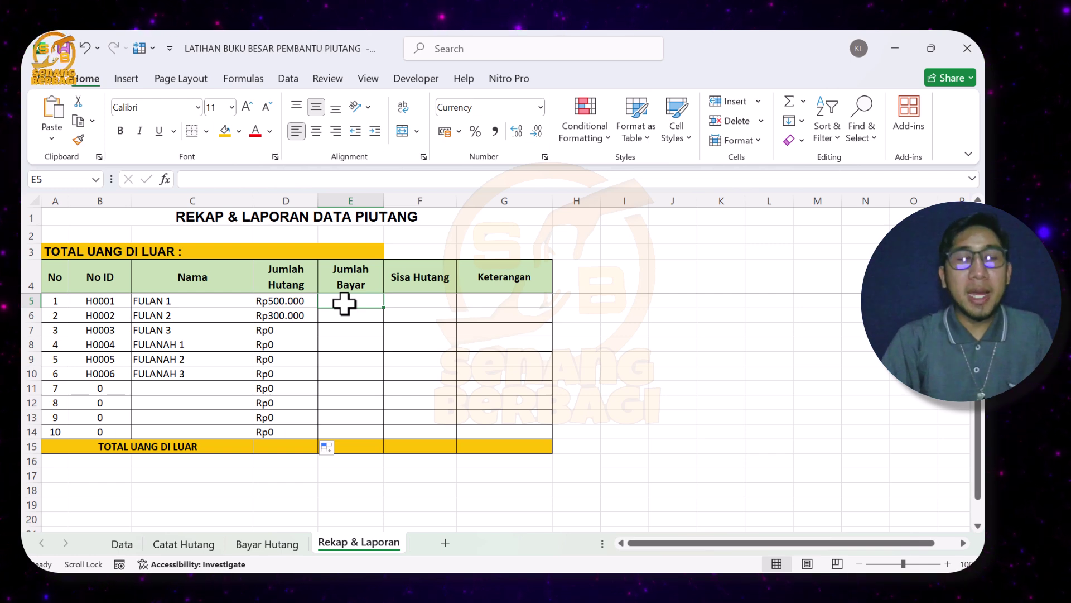
type("=")
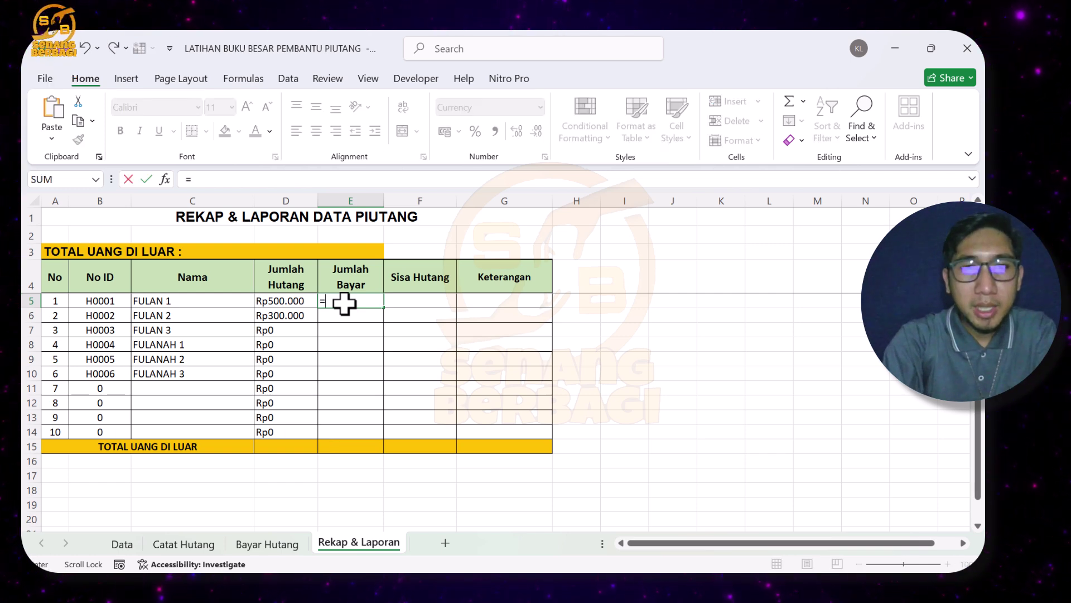
type("SUMI")
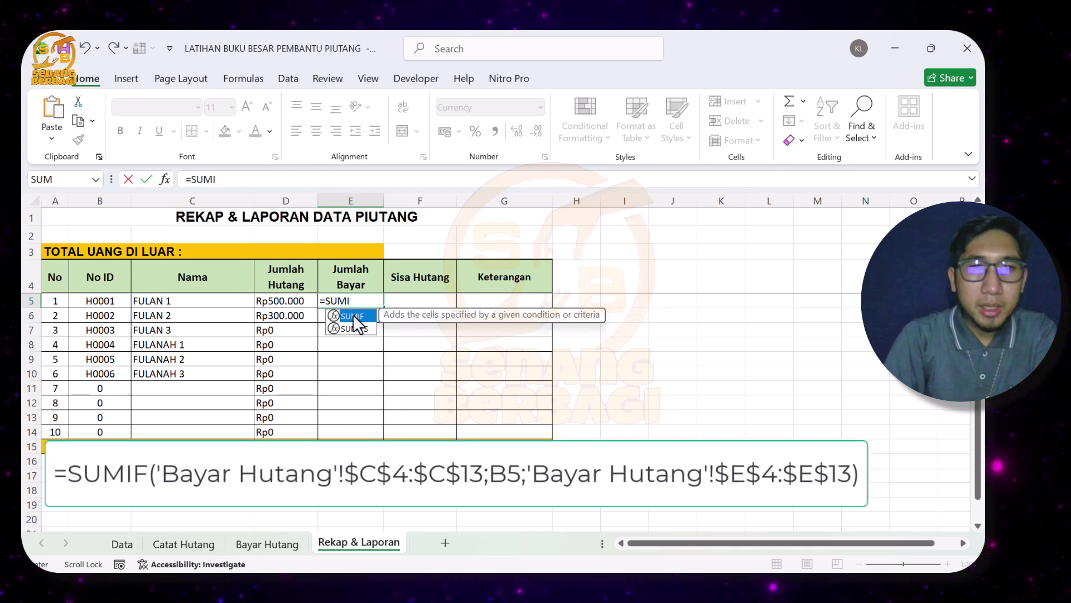
double_click(353, 316)
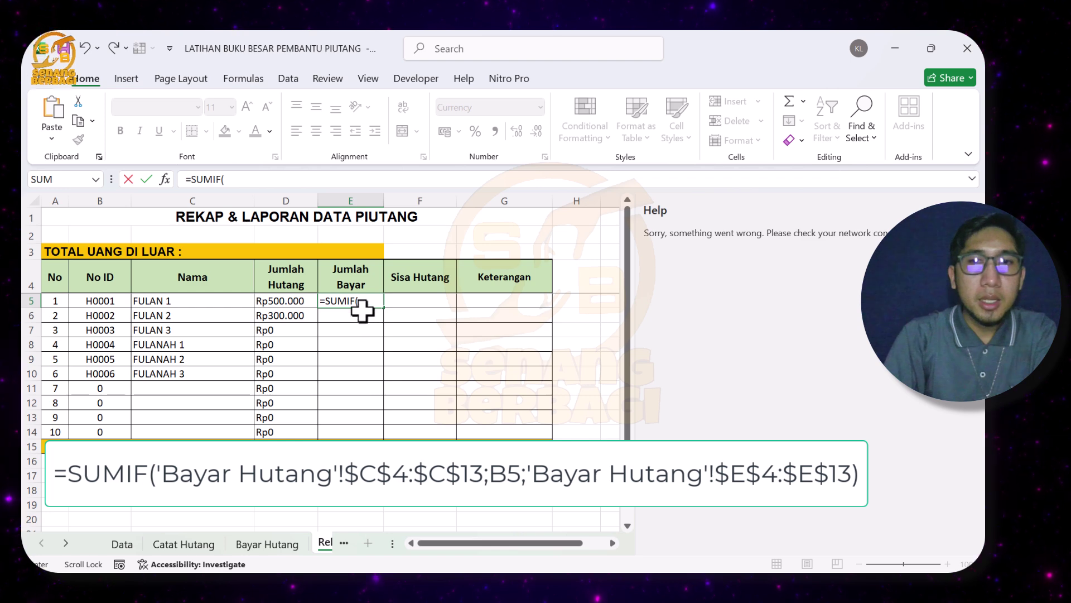
left_click(970, 210)
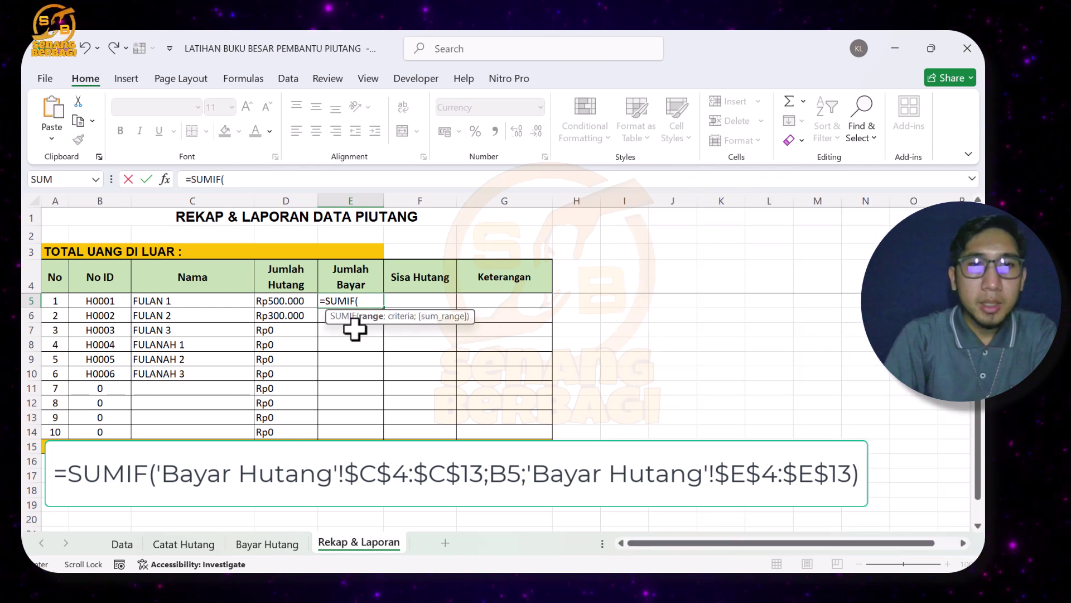
left_click(276, 543)
left_click_drag(179, 280, 201, 411)
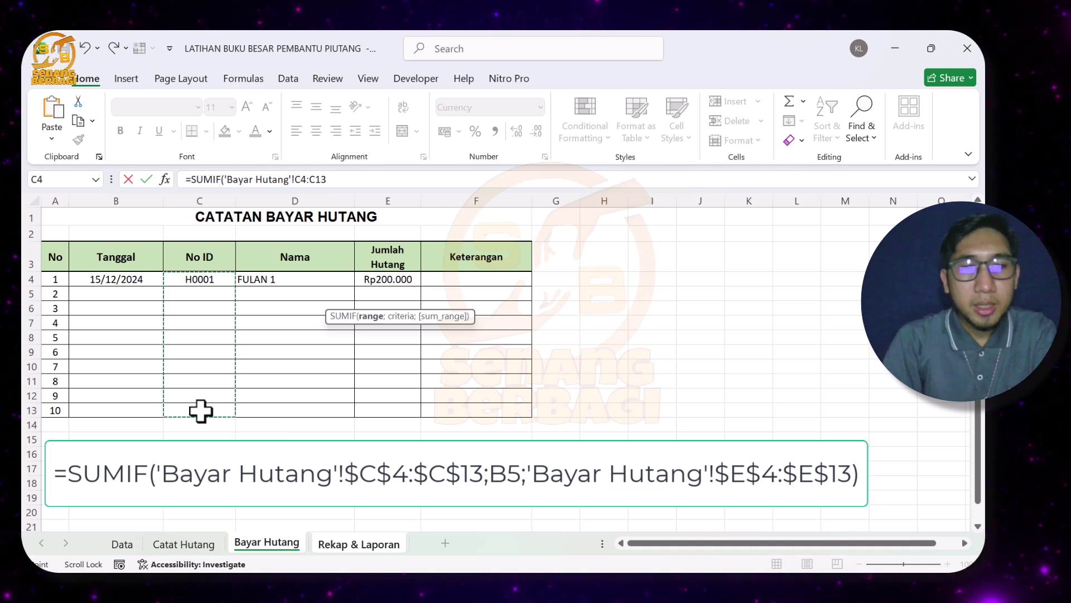
key("F4")
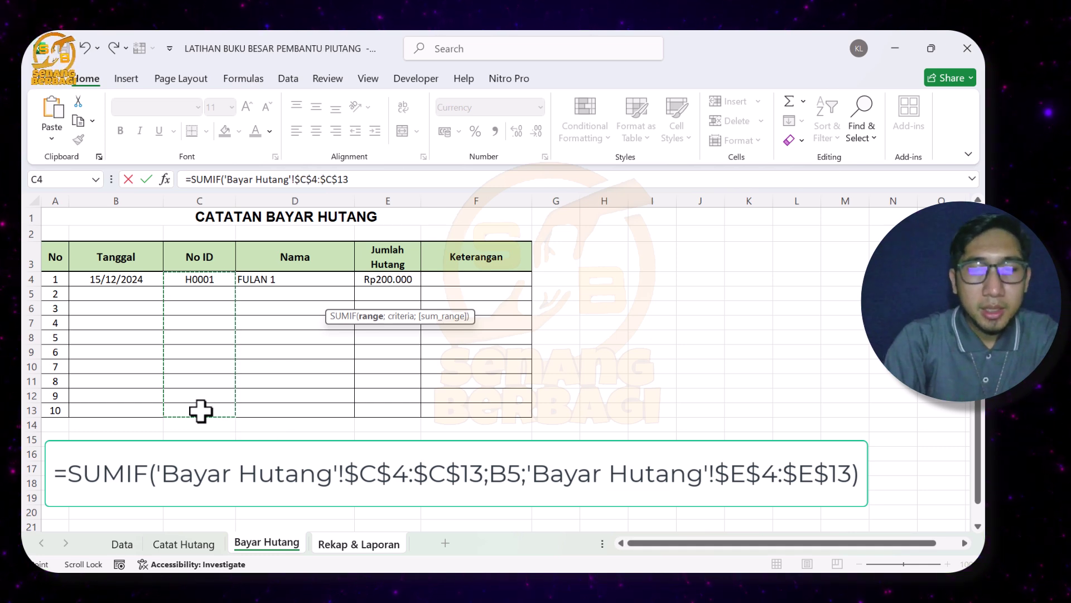
type("B")
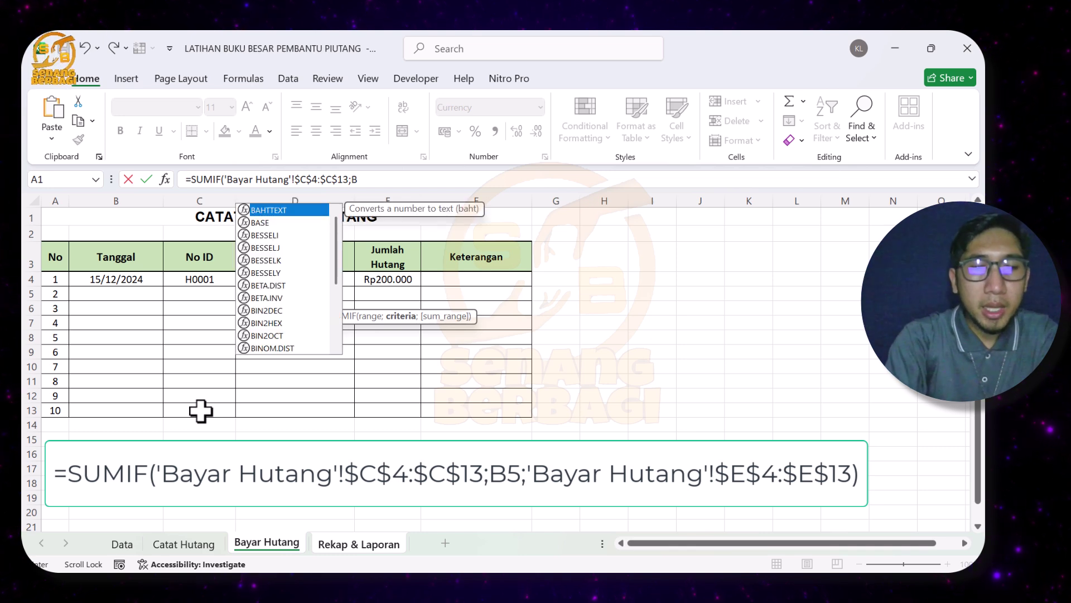
type("5;")
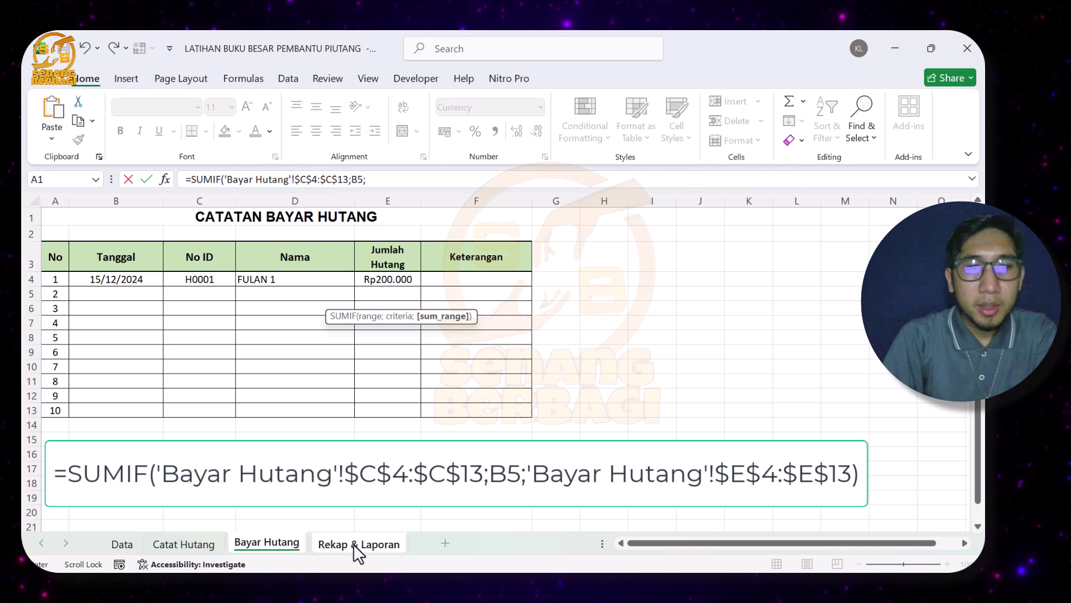
left_click_drag(390, 280, 390, 412)
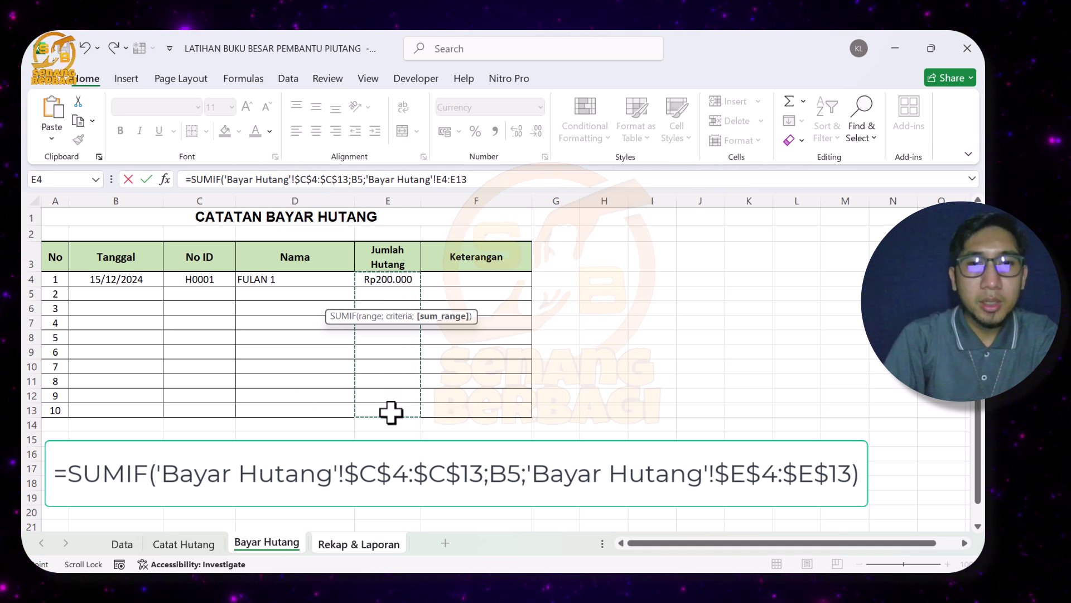
key("F4")
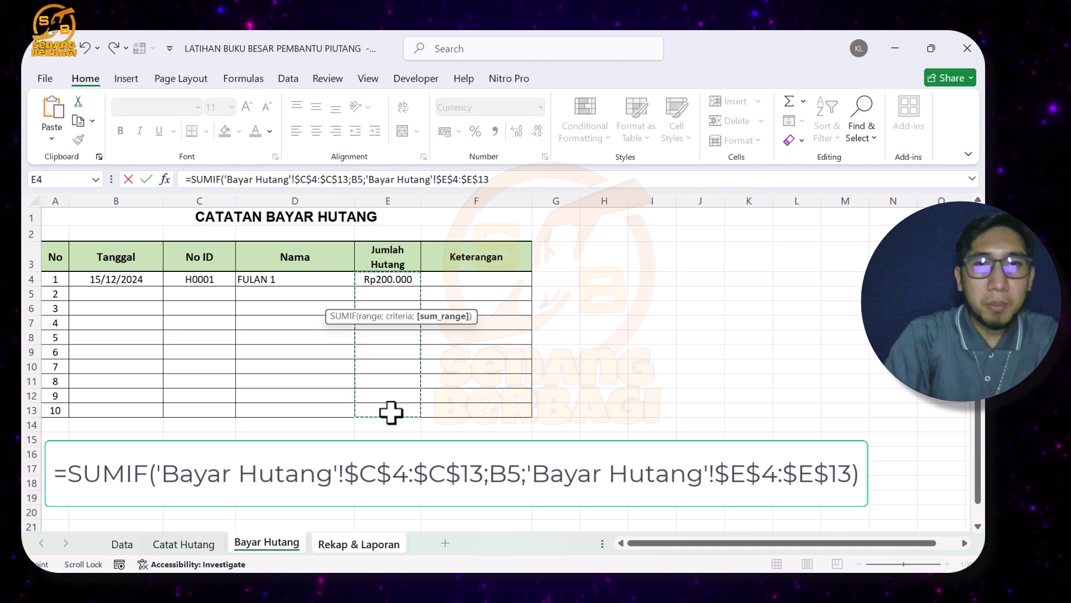
key("Return")
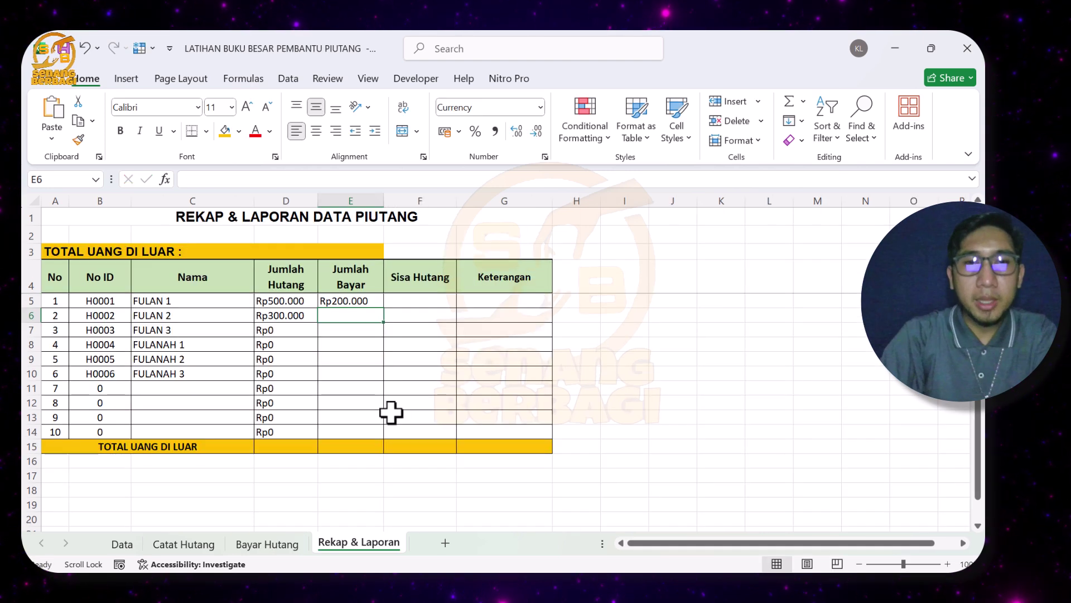
Record a second payment in row 5 of Bayar Hutang, dated 16/12/2024, with the second debtor's ID and an amount of Rp100.000
left_click(352, 302)
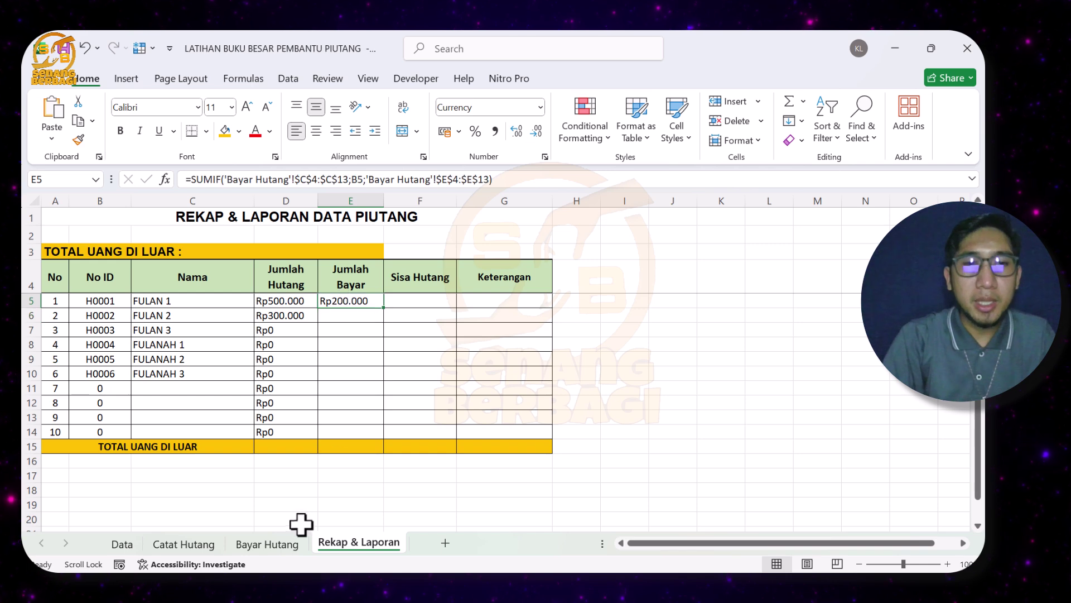
left_click(268, 543)
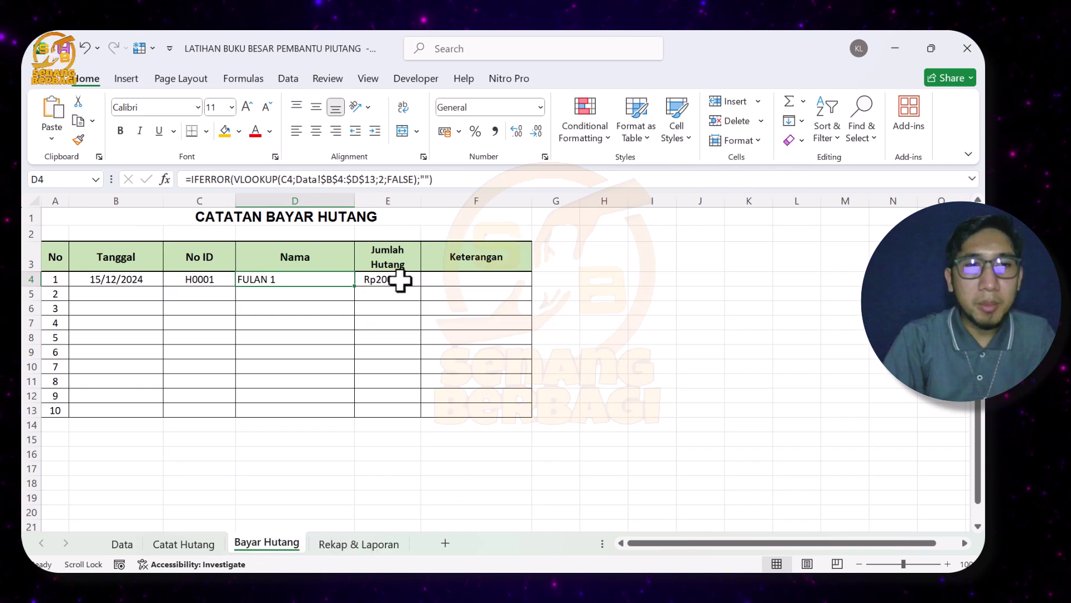
left_click(125, 299)
left_click(152, 280)
left_click_drag(166, 289, 162, 302)
left_click(187, 296)
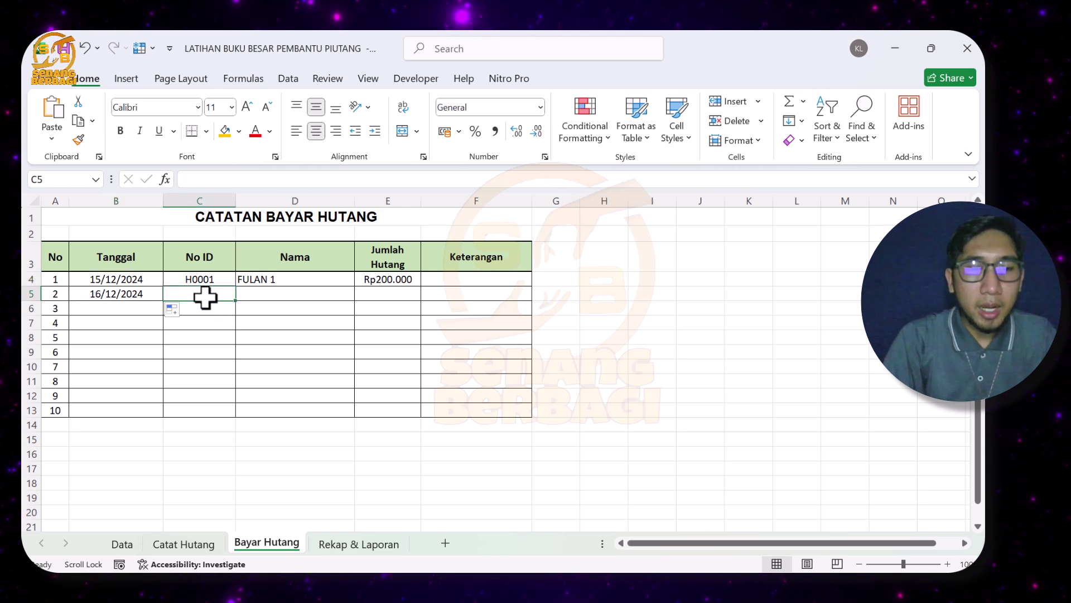
type("H0001")
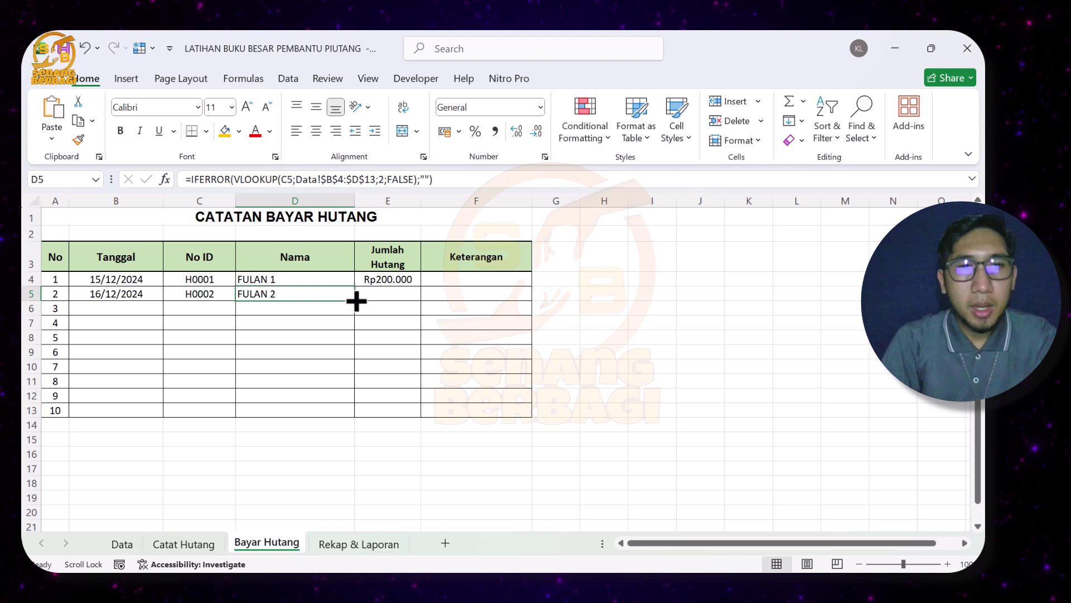
left_click(383, 295)
type("1000000")
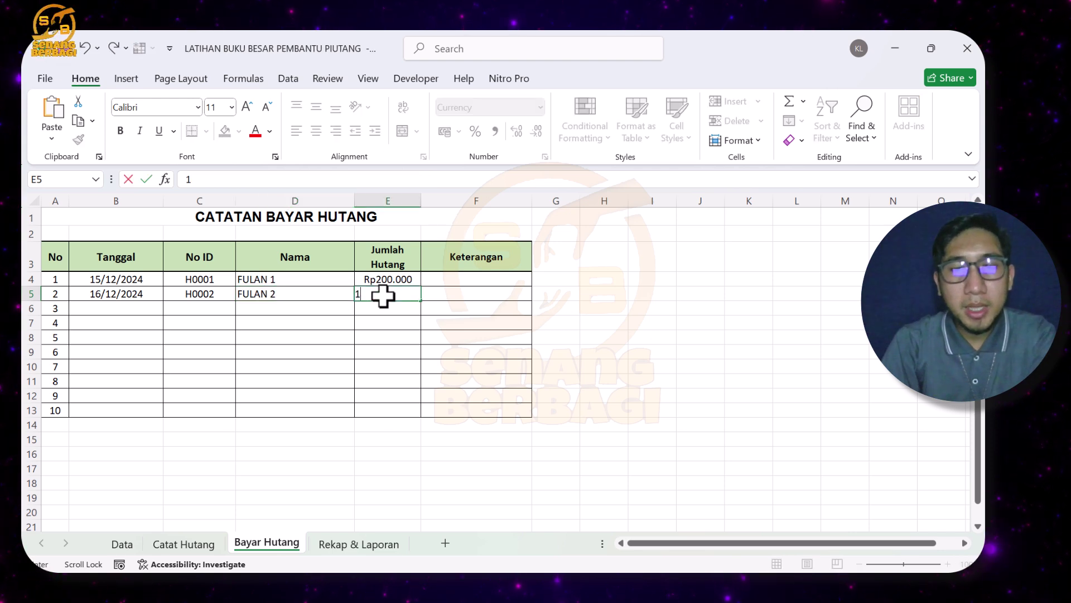
Fill the Jumlah Bayar SUMIF formula on Rekap & Laporan from E5 down through E14
left_click(340, 544)
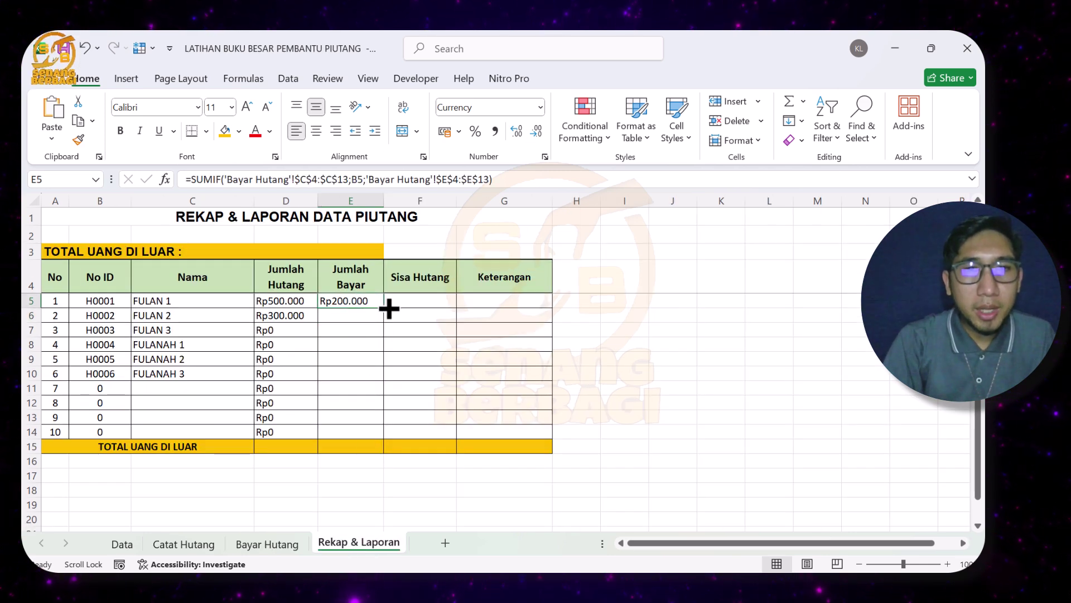
left_click_drag(387, 309, 388, 440)
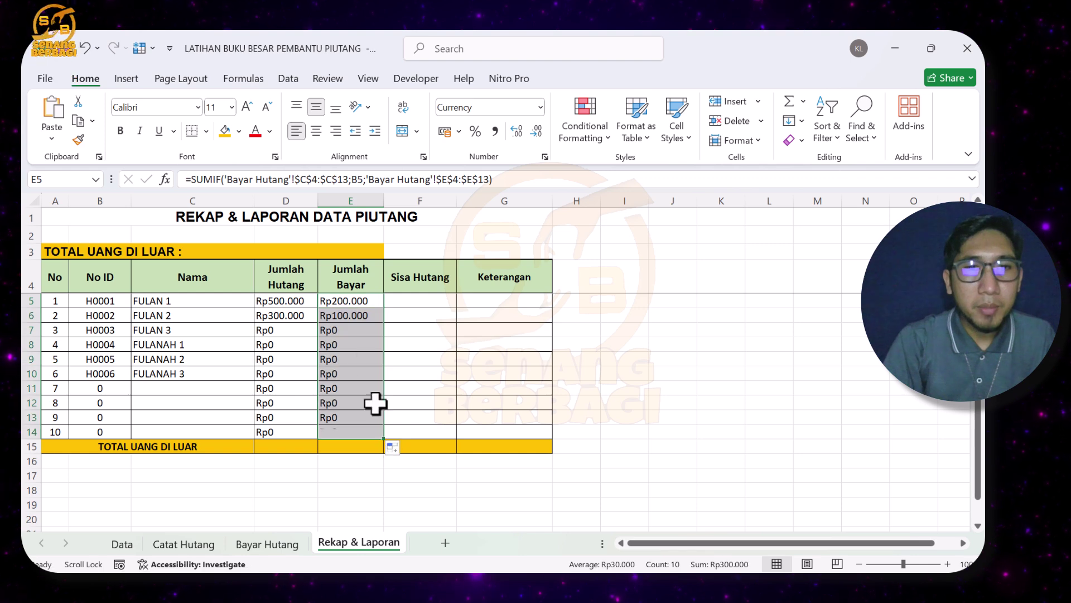
left_click(352, 317)
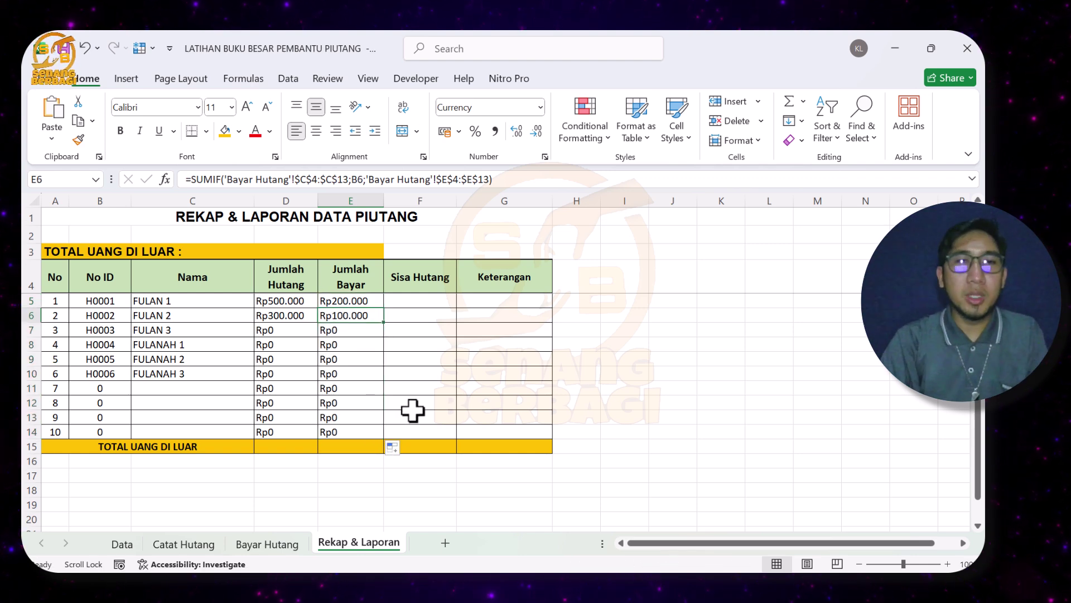
left_click(303, 303)
left_click_drag(301, 298, 329, 303)
left_click(331, 315)
left_click(304, 300)
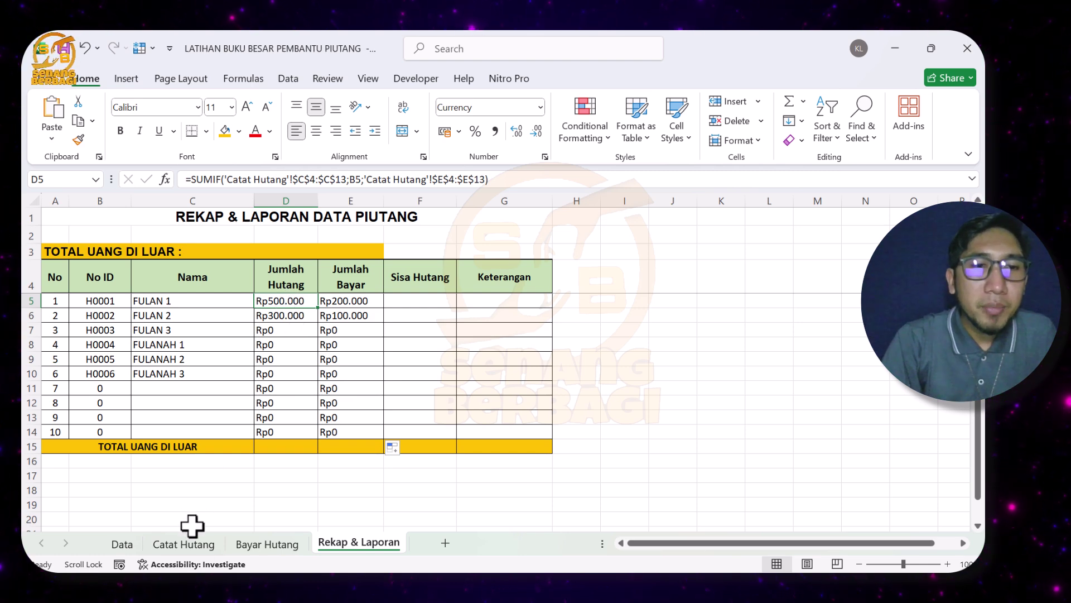
Record a third debt in row 6 of Catat Hutang with the first debtor's ID and an amount of Rp200.000, leaving the date blank
left_click(196, 549)
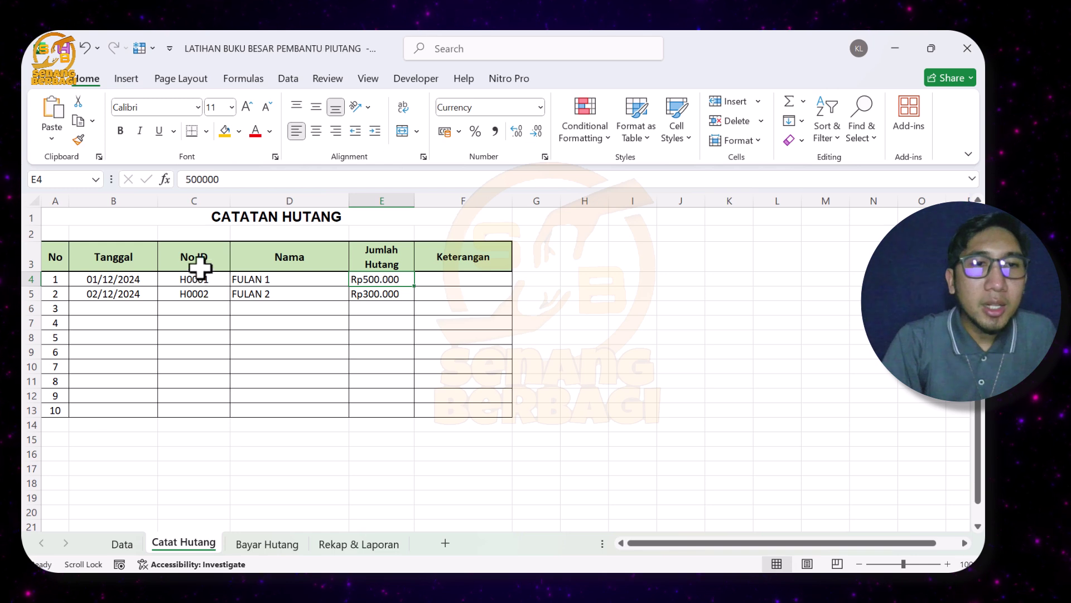
left_click(197, 307)
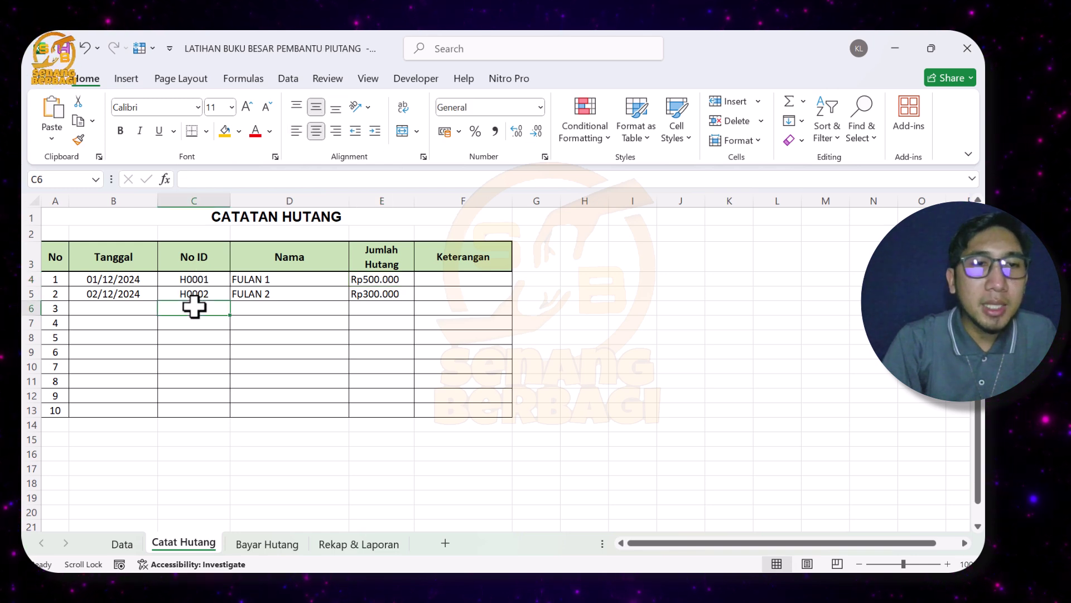
type("H000")
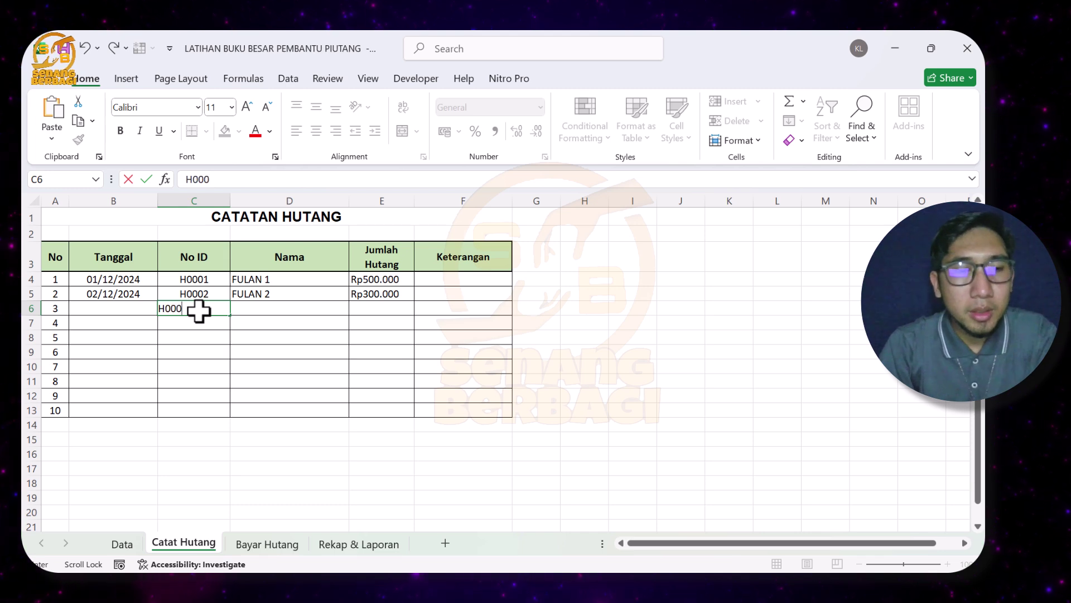
type("1")
left_click(255, 307)
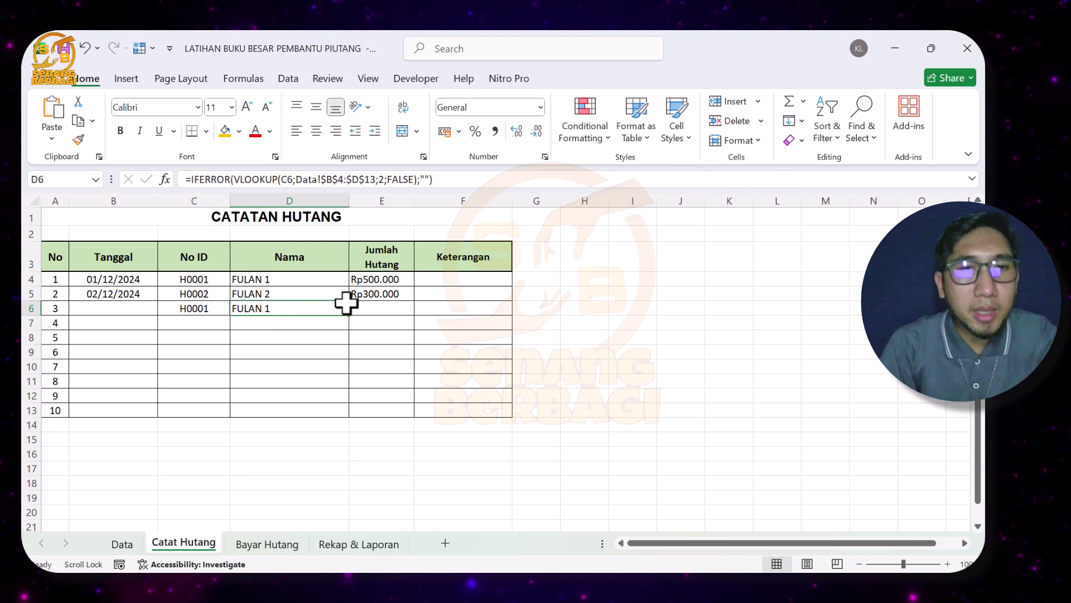
left_click(376, 313)
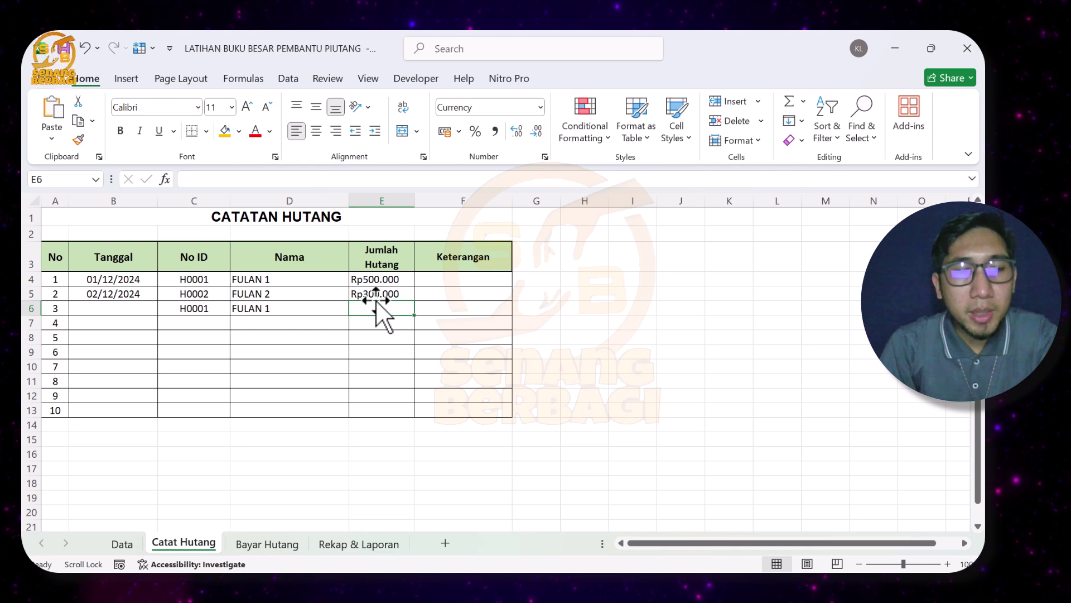
type("200000")
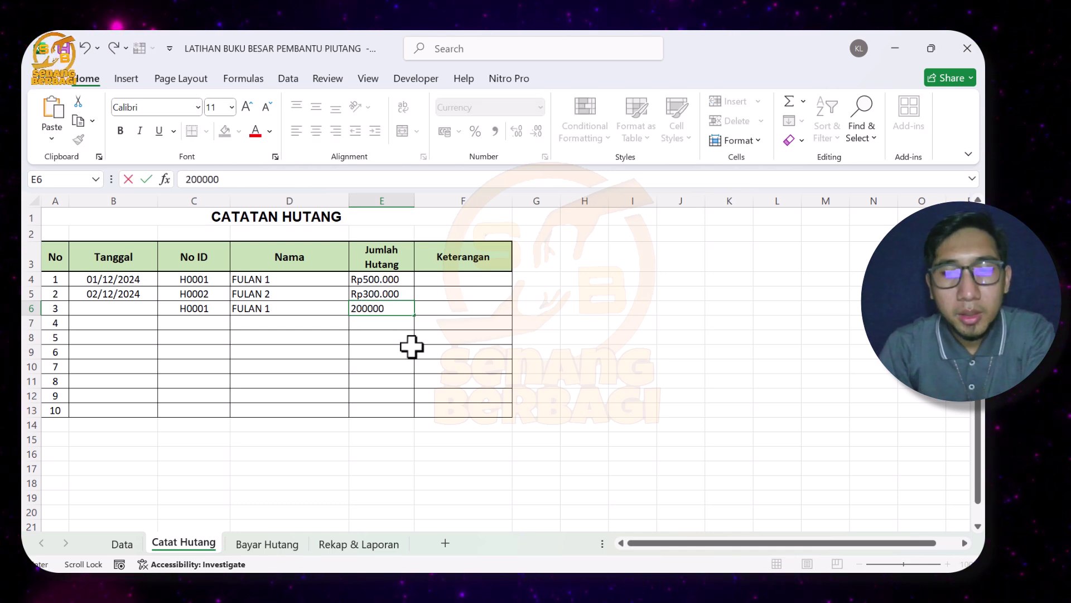
key("Return")
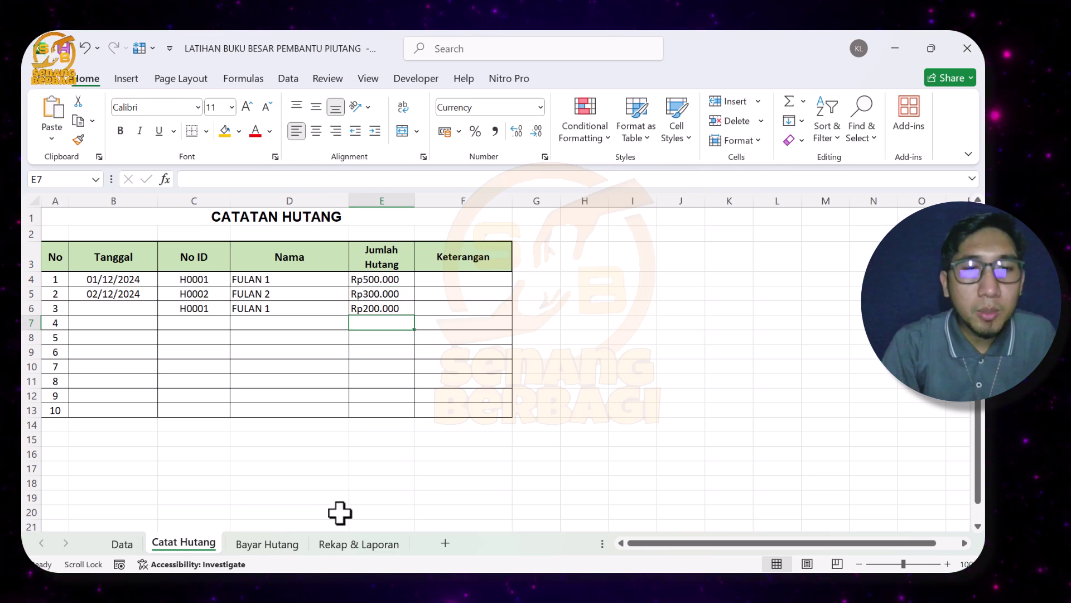
Check the first debtor's Jumlah Hutang on Rekap & Laporan and examine the range, criteria and sum range of the SUMIF formula in D5
left_click(359, 544)
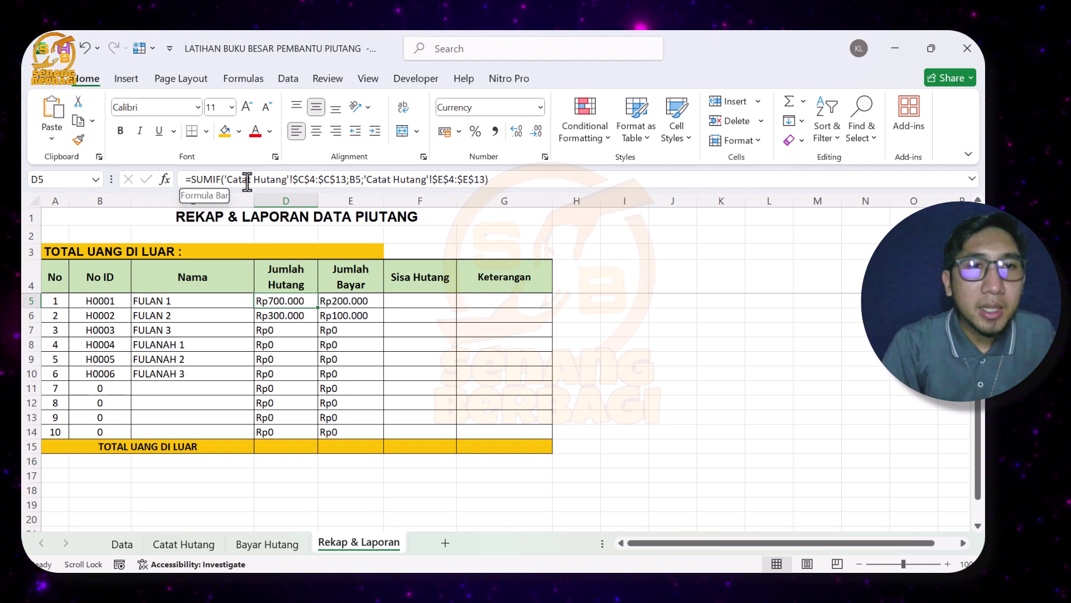
left_click_drag(226, 179, 346, 183)
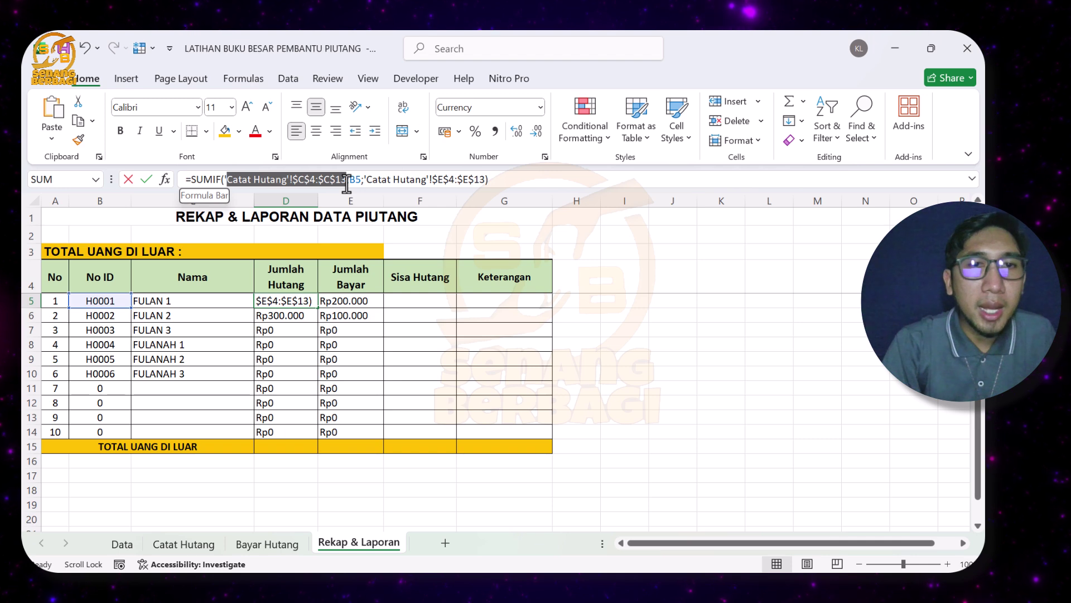
left_click_drag(346, 183, 346, 183)
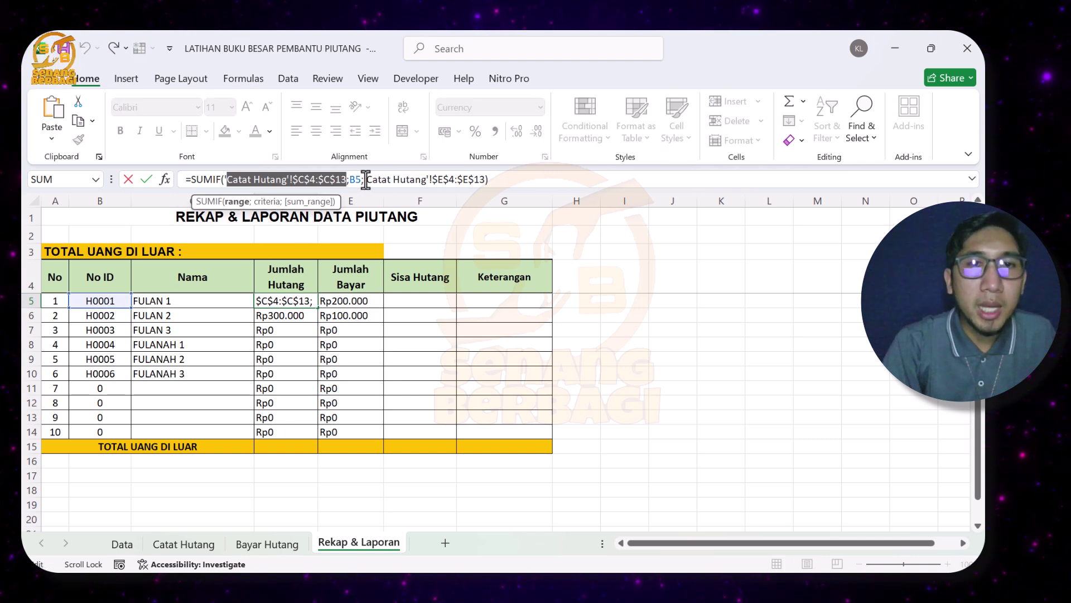
left_click_drag(364, 179, 437, 183)
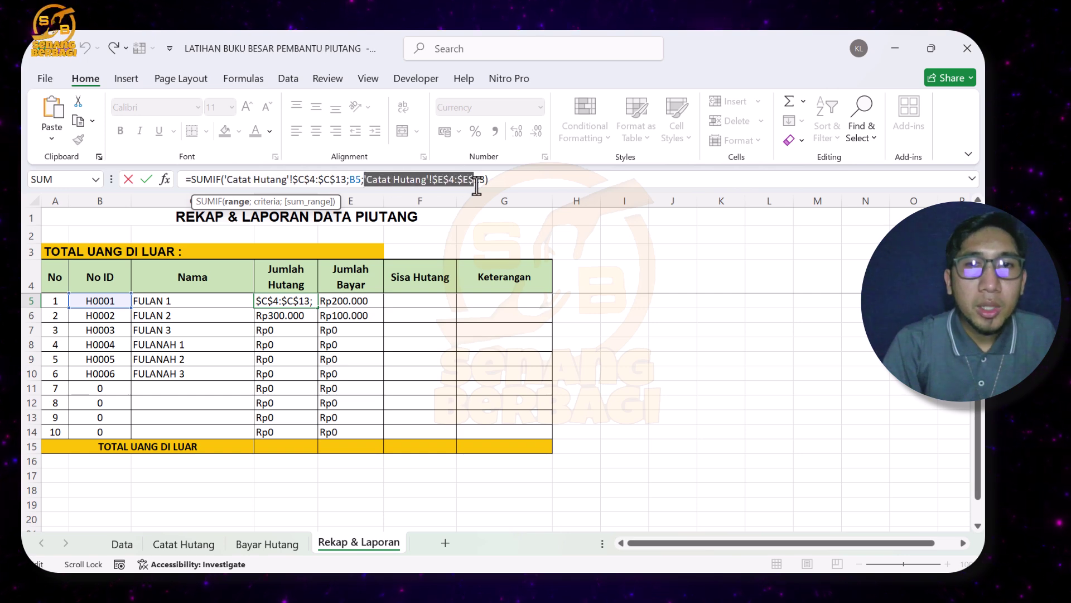
left_click(352, 179)
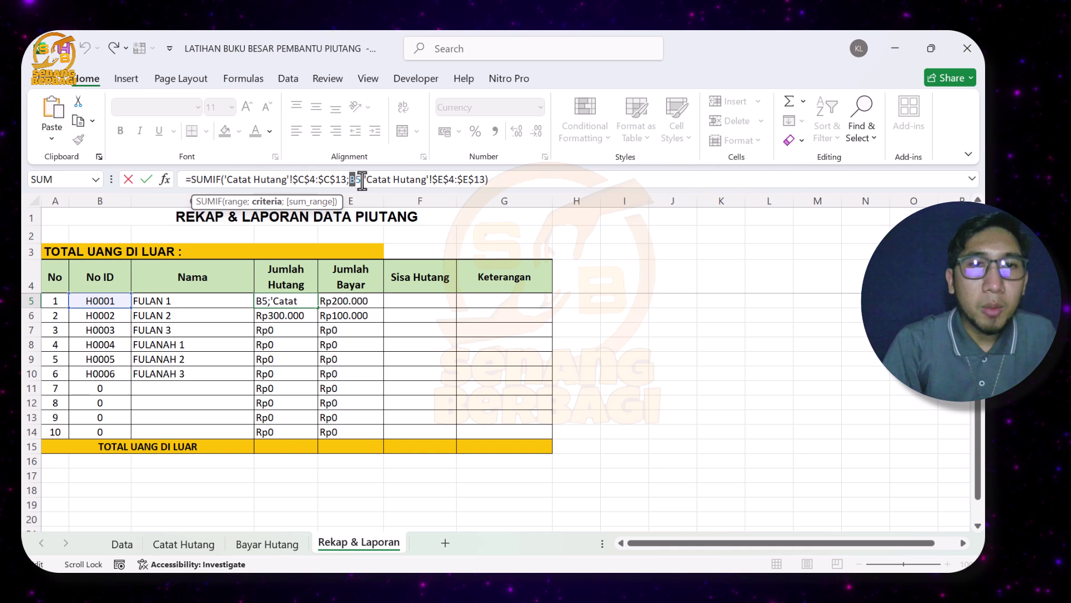
left_click_drag(358, 180, 362, 179)
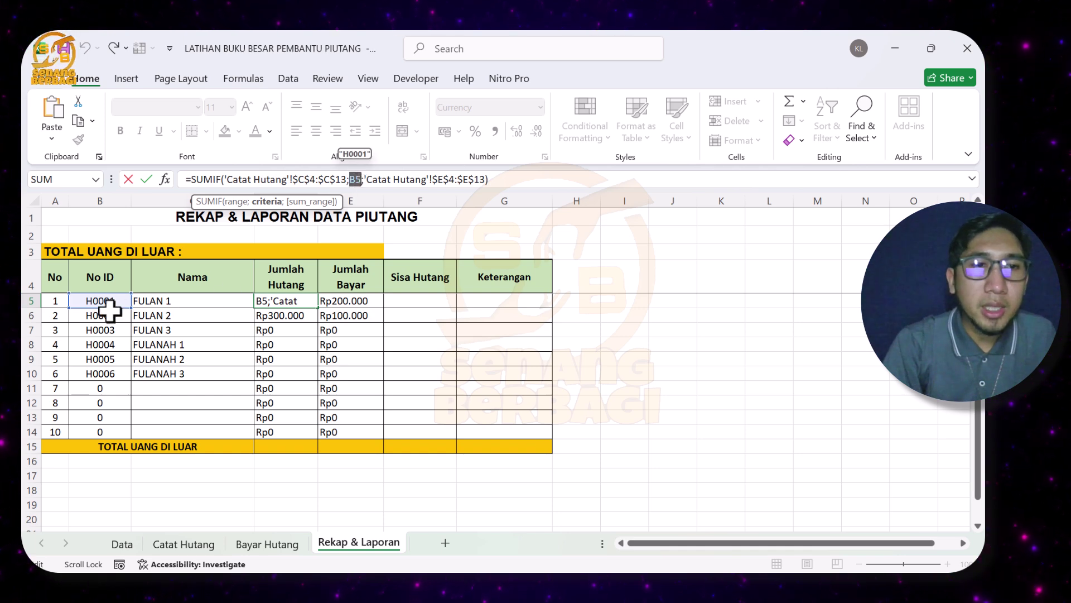
left_click(285, 329)
key("Escape")
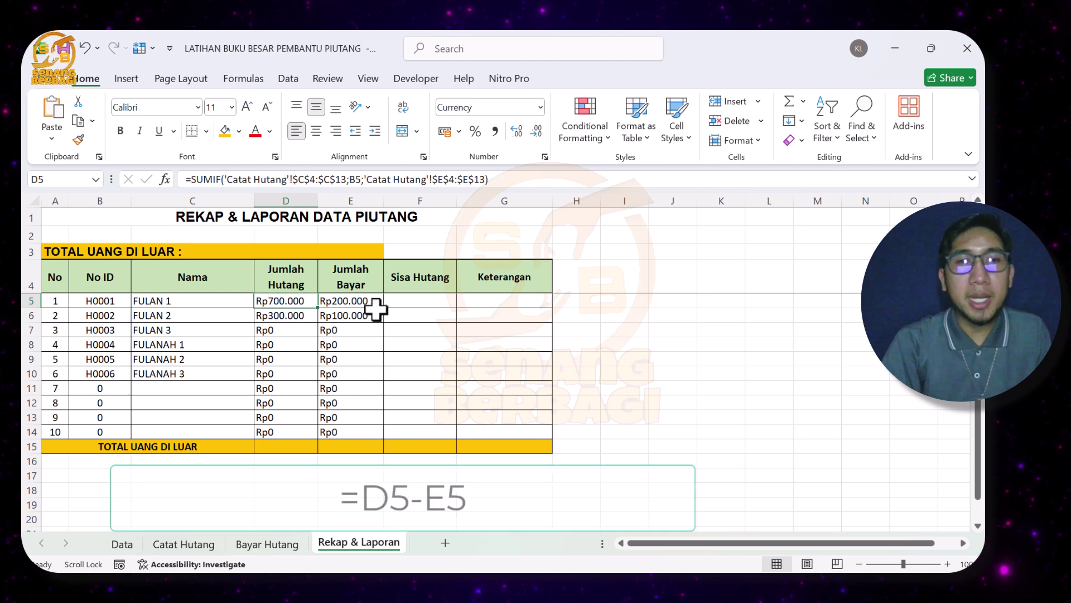
Calculate Sisa Hutang in F5 with =D5-E5 and fill the formula down through F14
left_click(402, 301)
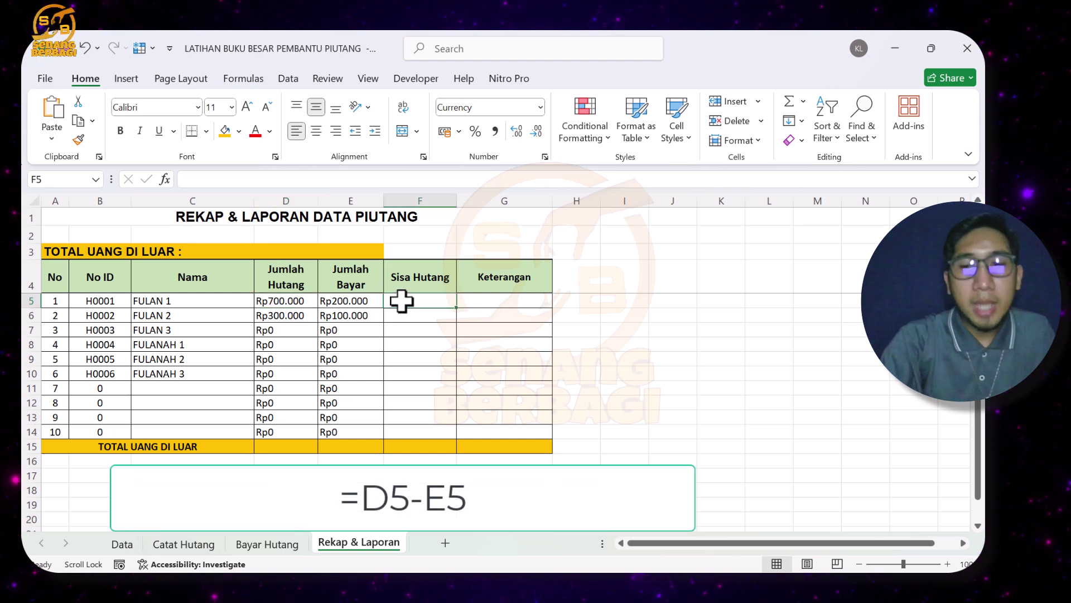
type("=")
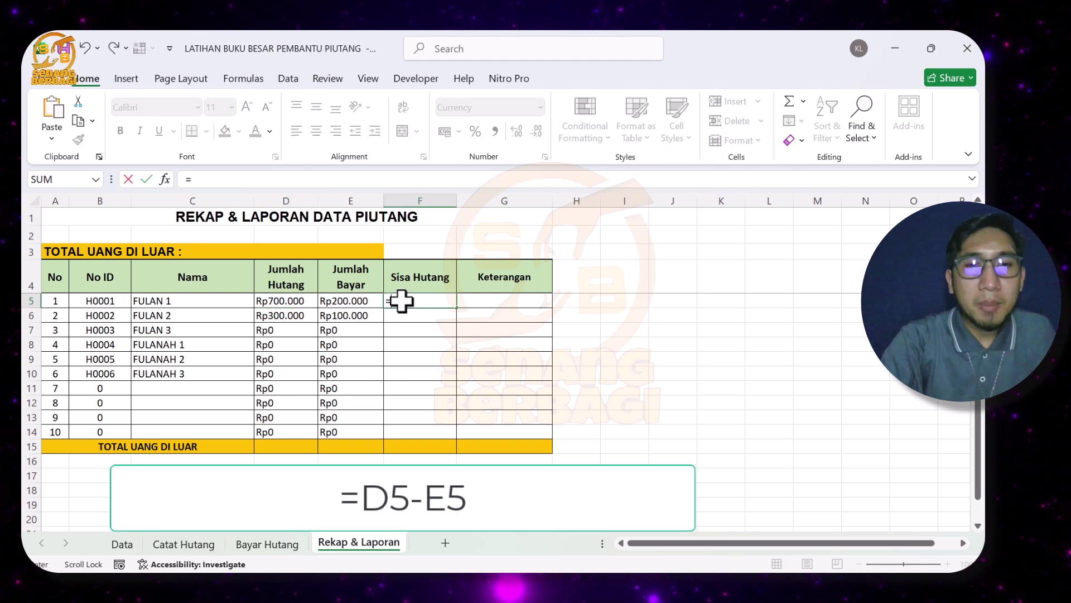
left_click(292, 305)
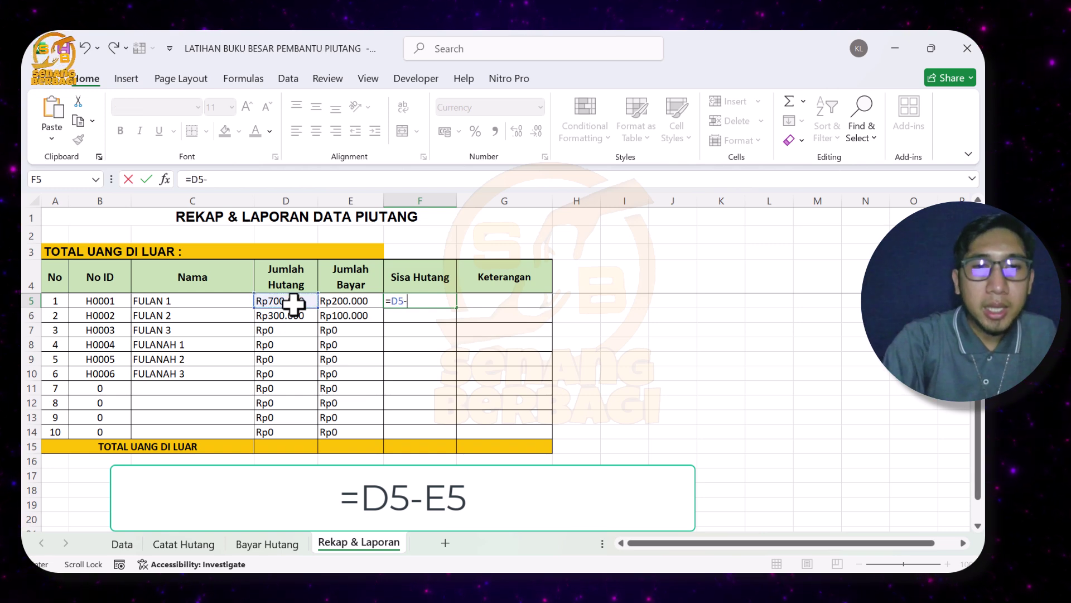
type("-")
left_click(353, 306)
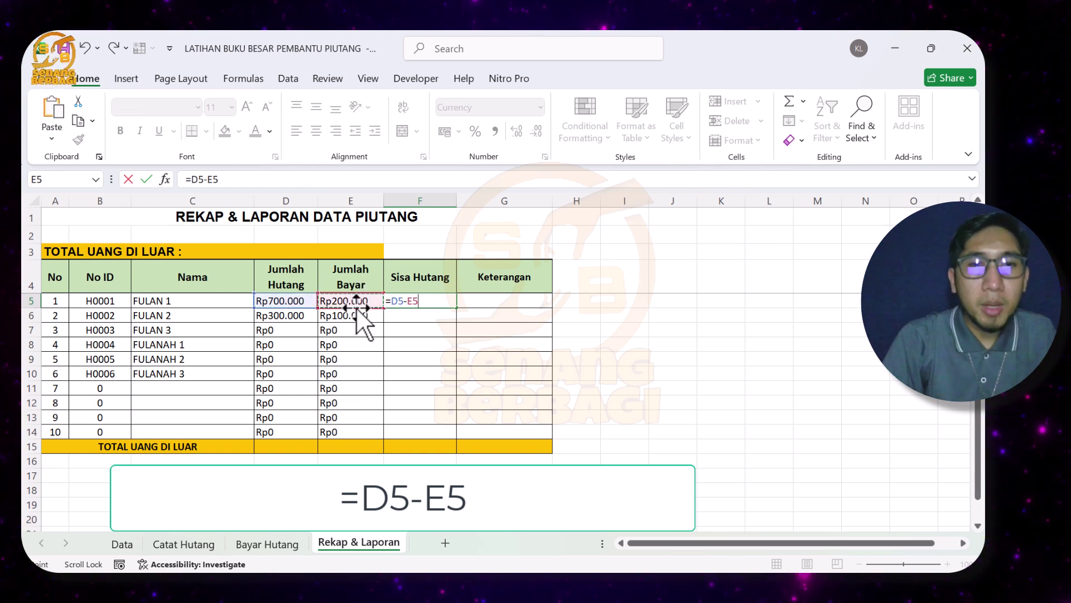
key("Return")
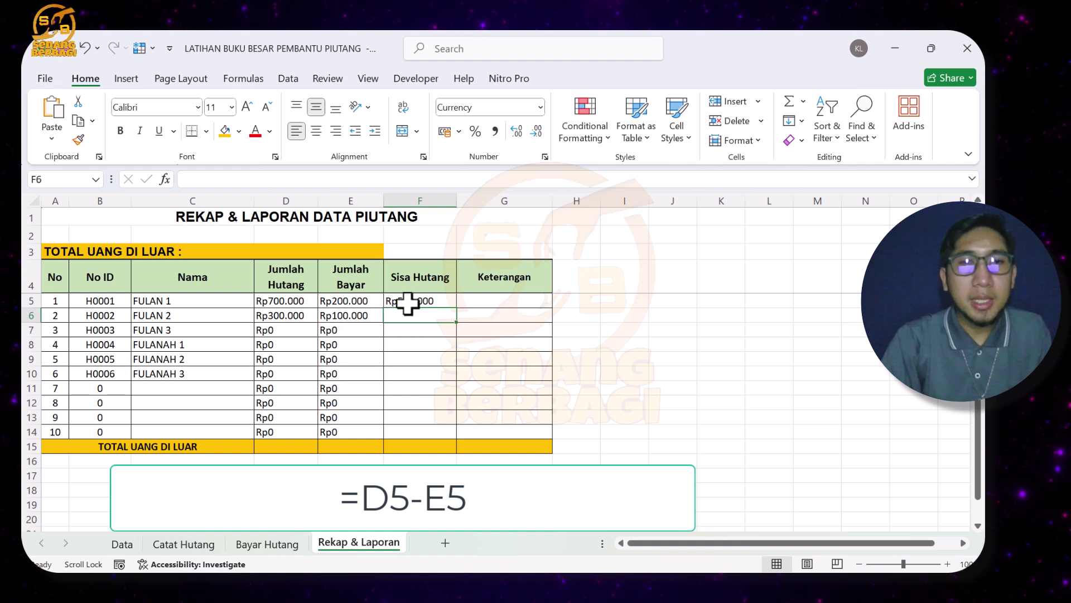
left_click(450, 305)
left_click_drag(457, 308, 463, 440)
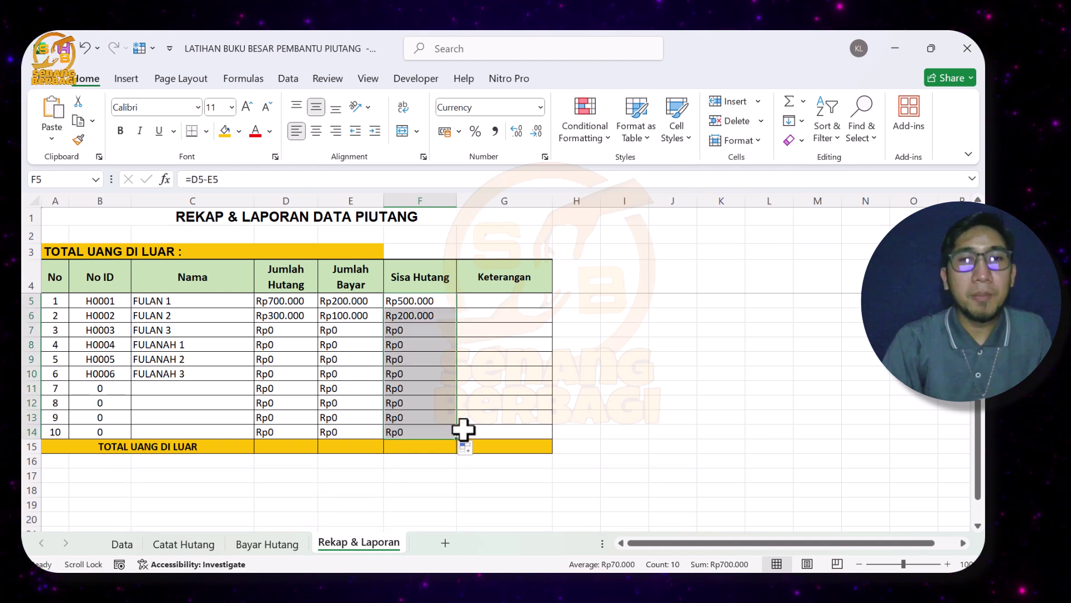
Review the No ID, Jumlah Bayar and Sisa Hutang cells that determine each debtor's status in the Keterangan column
left_click(489, 296)
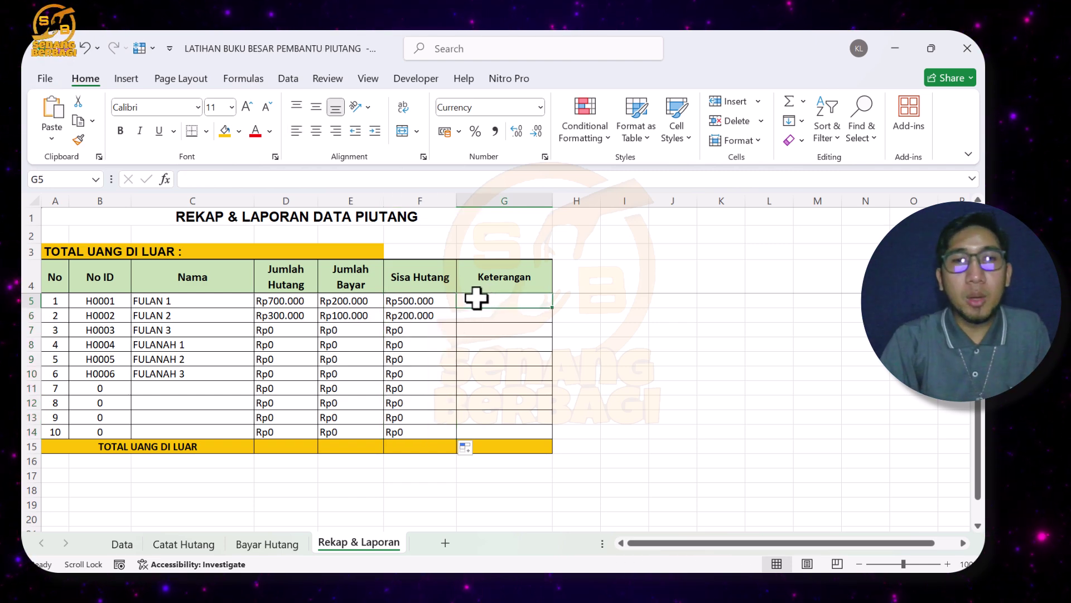
left_click(419, 299)
left_click(411, 329)
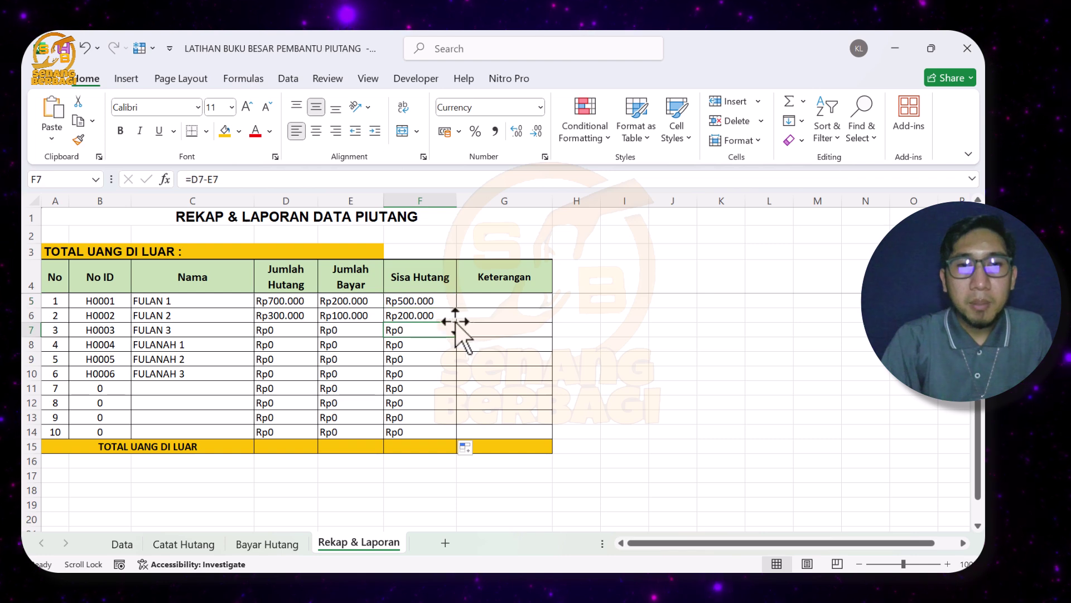
left_click(476, 326)
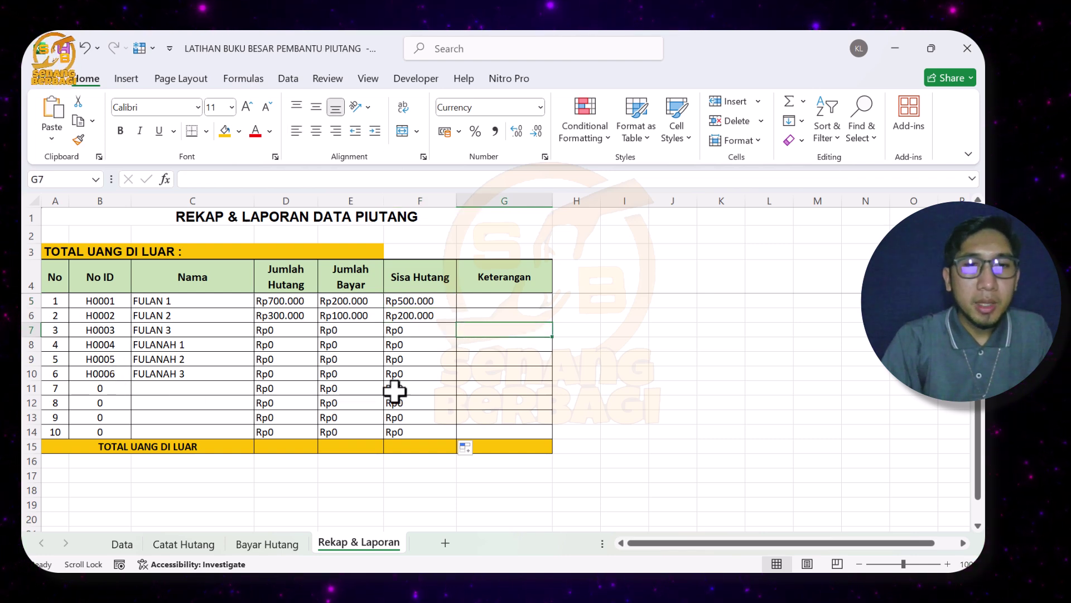
left_click(96, 392)
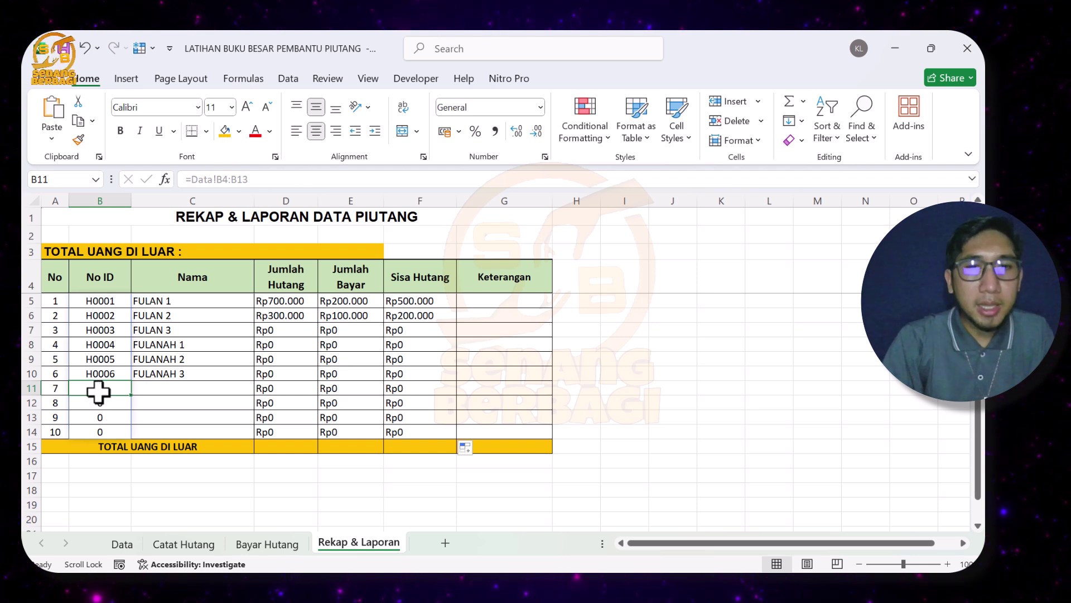
left_click(474, 295)
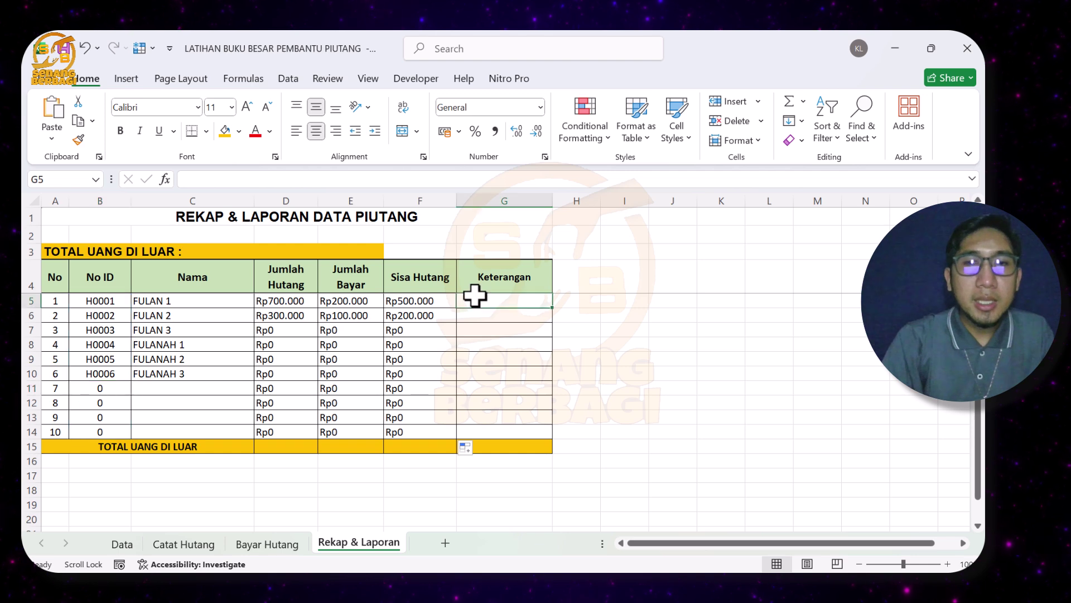
mouse_move(475, 295)
left_mouse_down()
mouse_move(485, 422)
mouse_move(478, 292)
left_mouse_up()
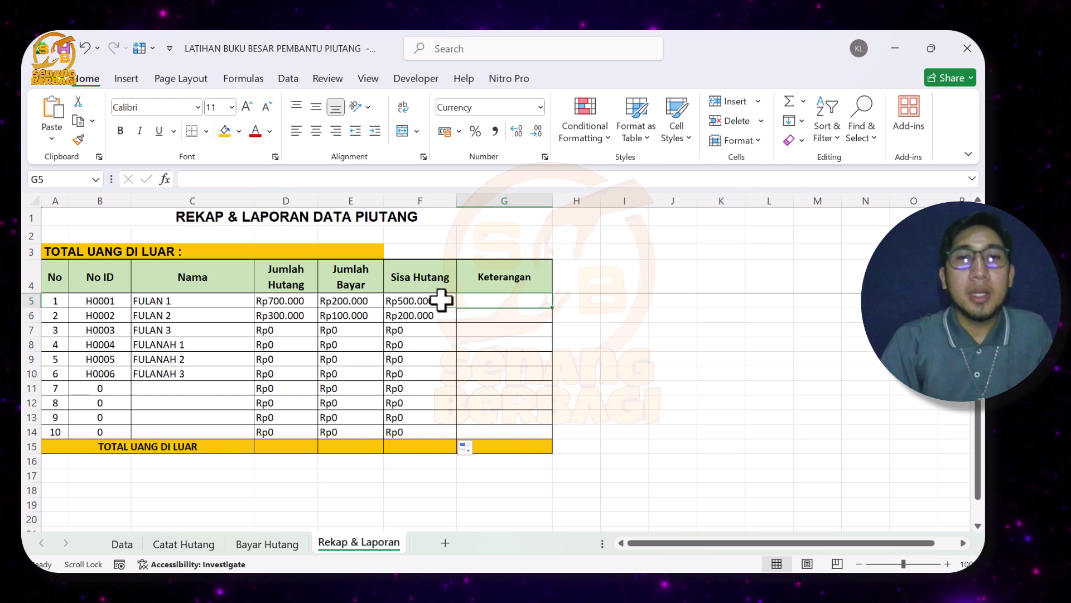
left_click(349, 301)
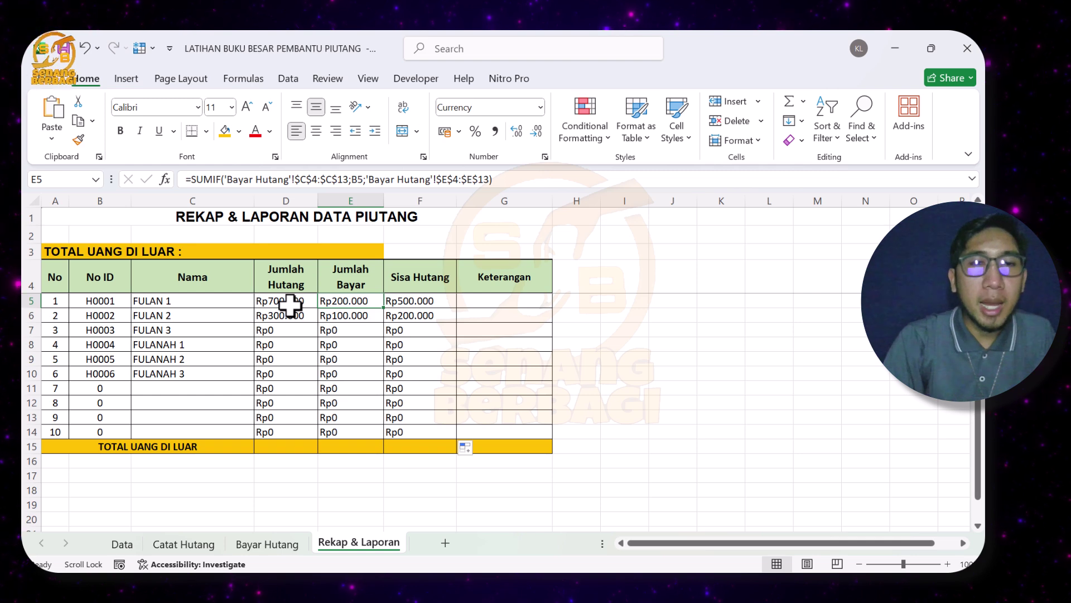
left_click(339, 313)
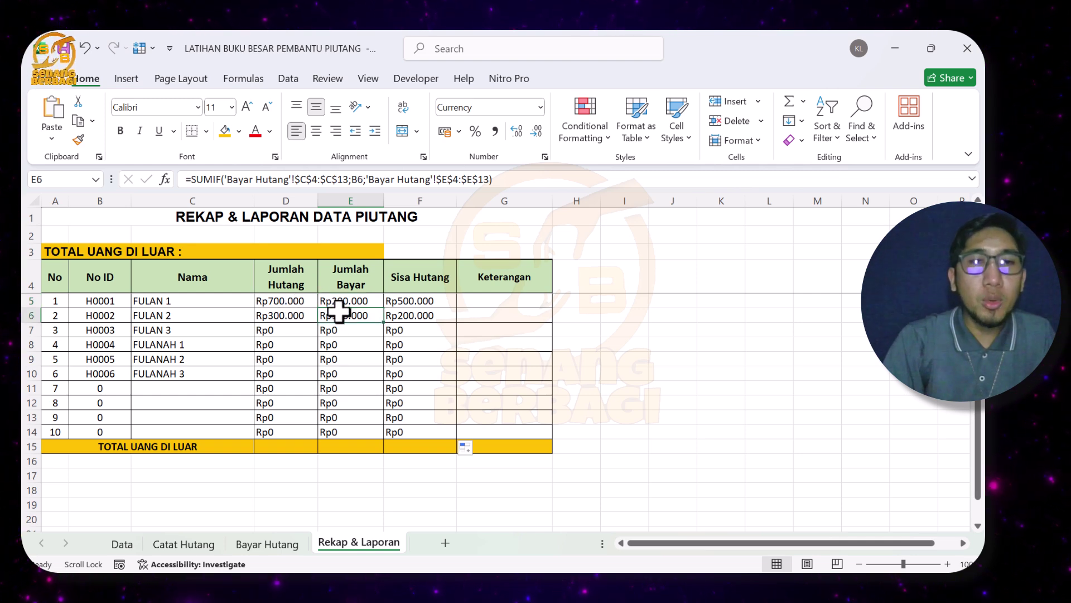
left_click(478, 314)
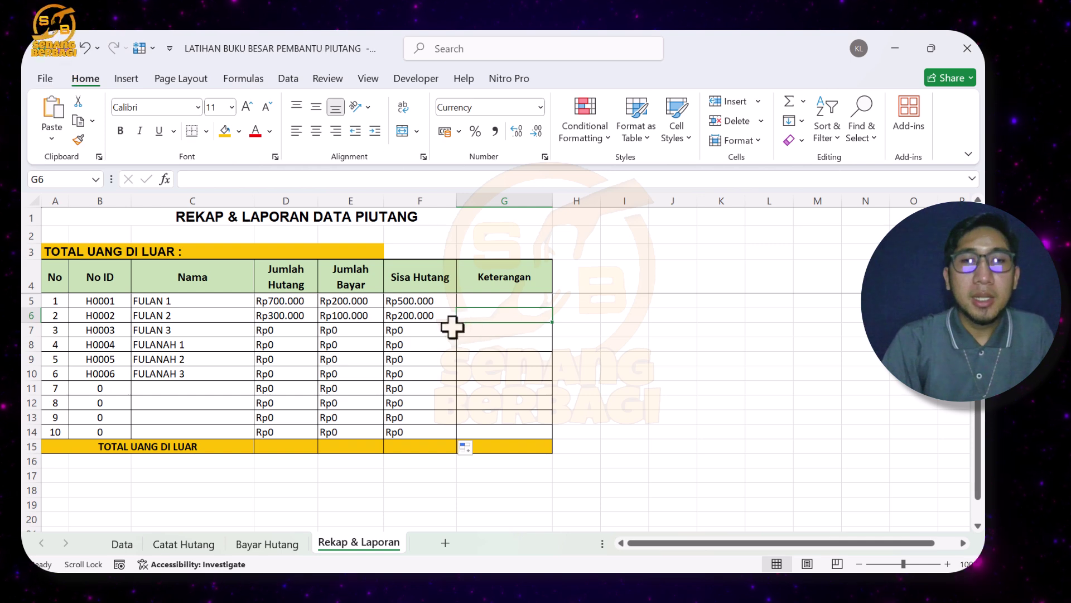
left_click(405, 329)
left_click(479, 328)
Begin the Keterangan formula in G5 with an IF that returns an empty text when B5=0
left_click(466, 297)
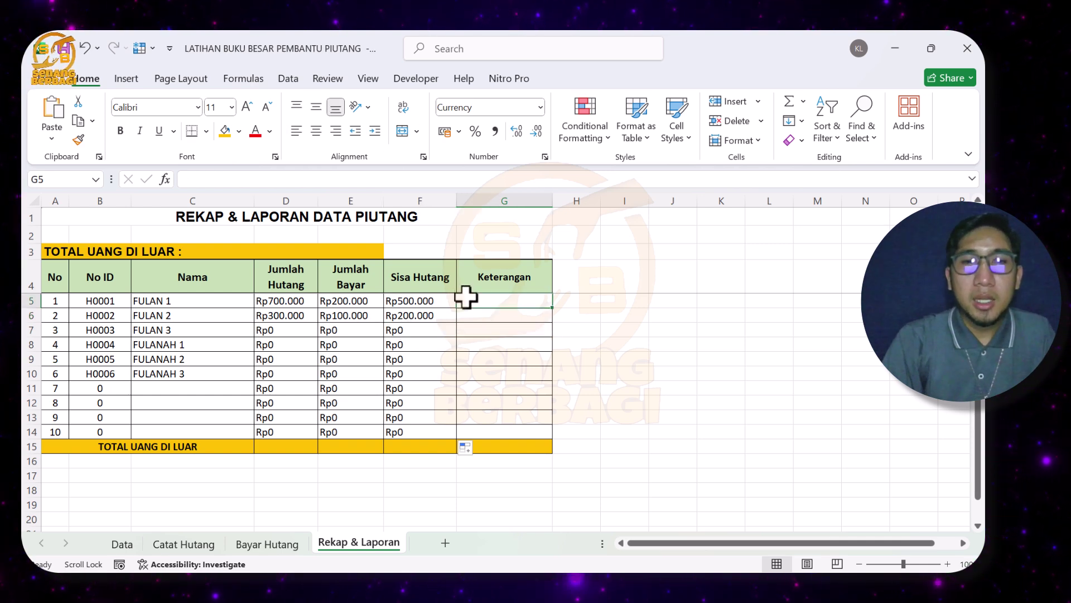
type("=")
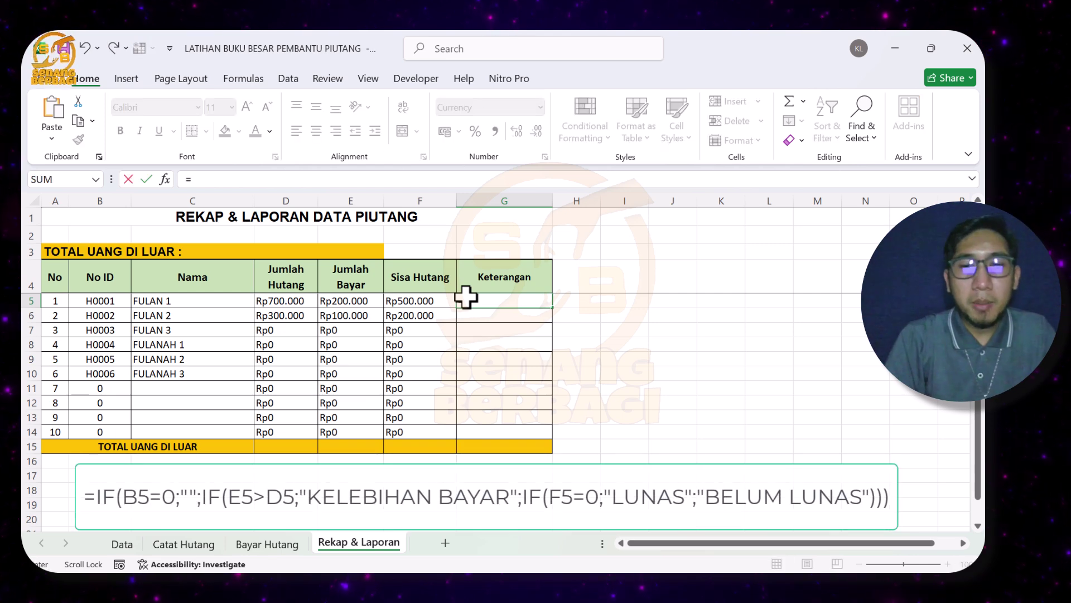
type("IF")
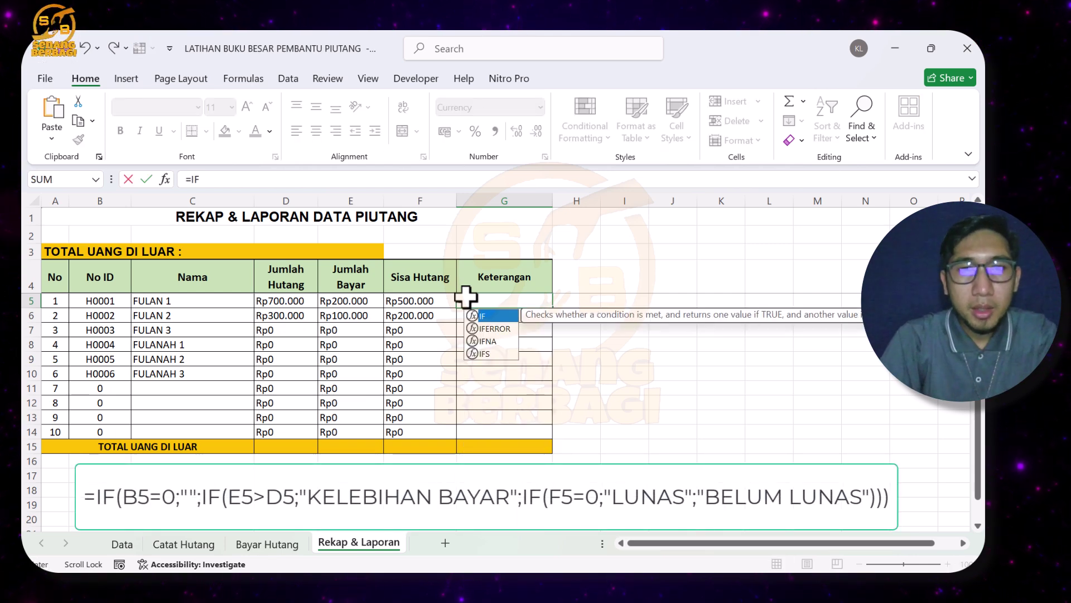
double_click(490, 316)
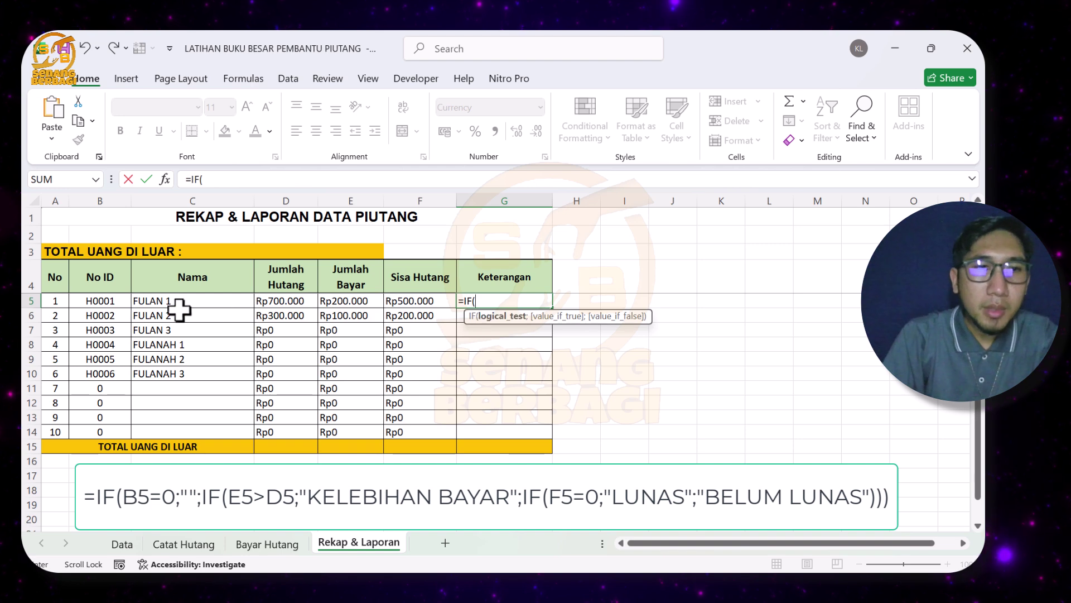
left_click(110, 301)
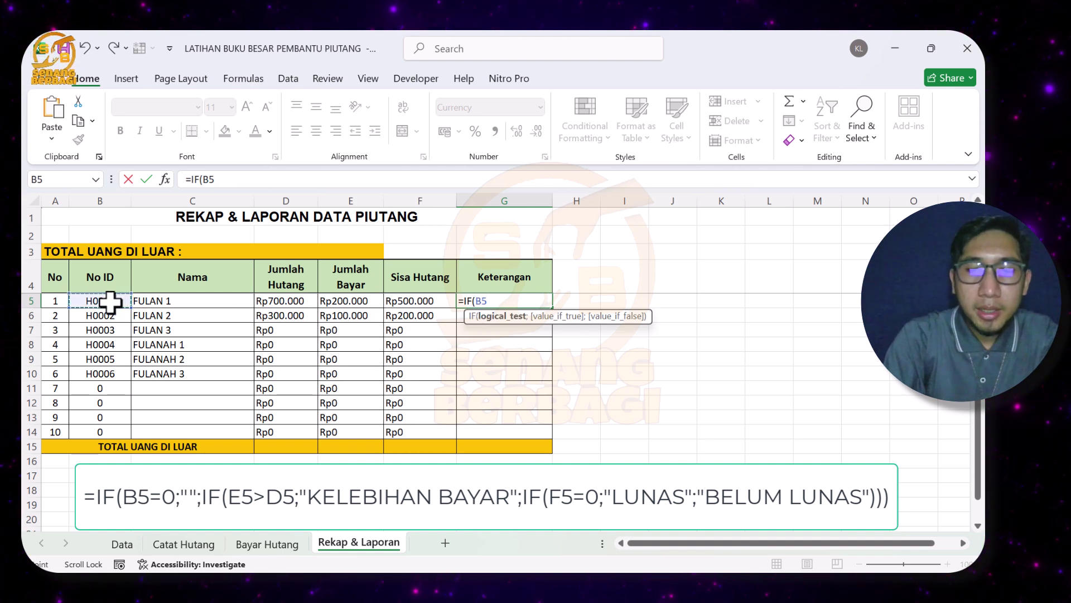
type("=0")
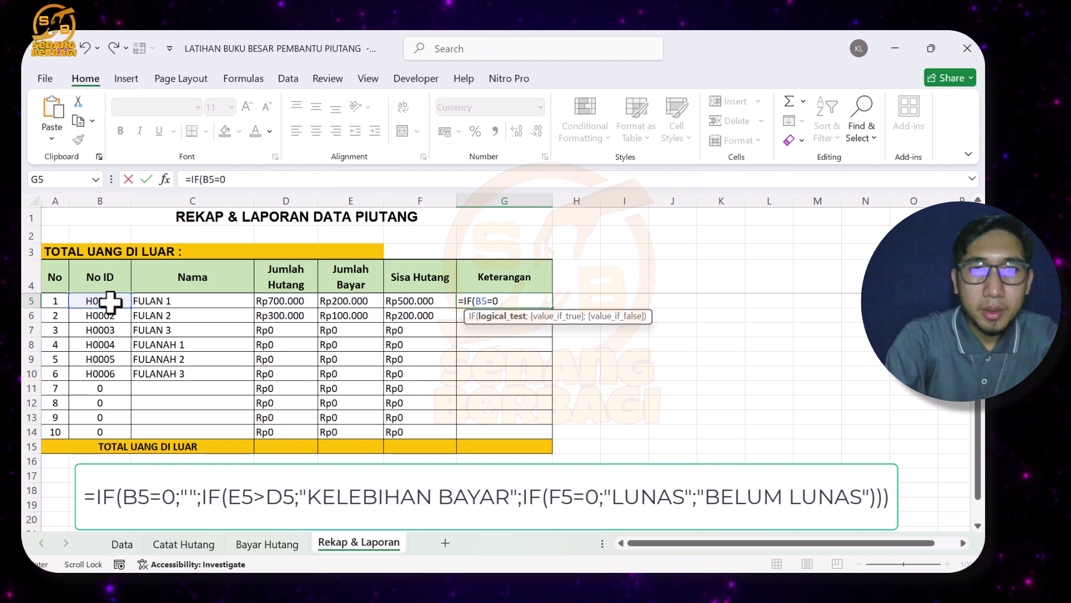
type(";\"\"")
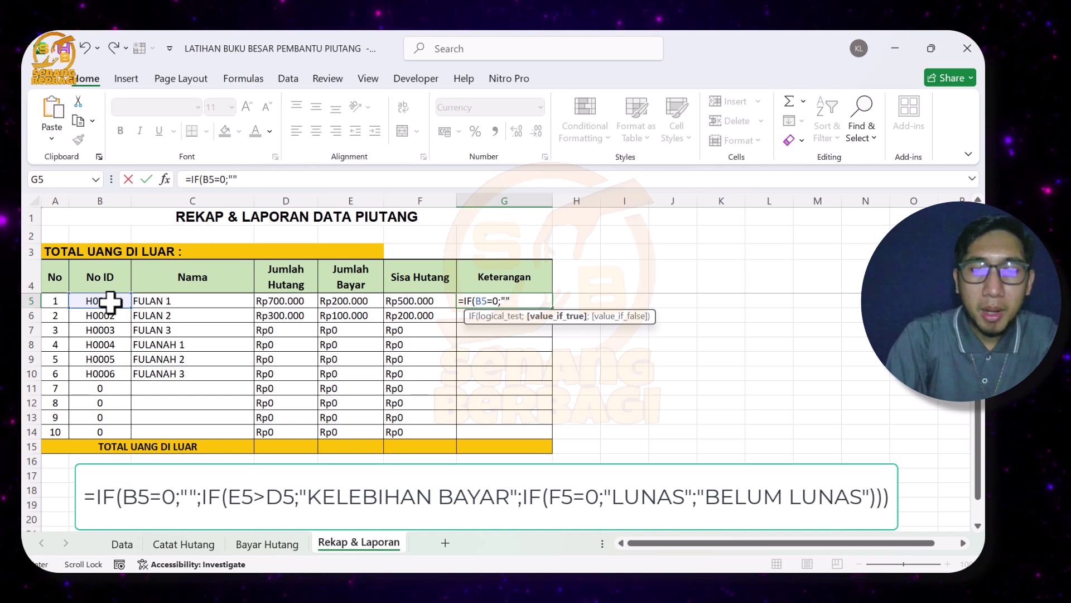
type(";")
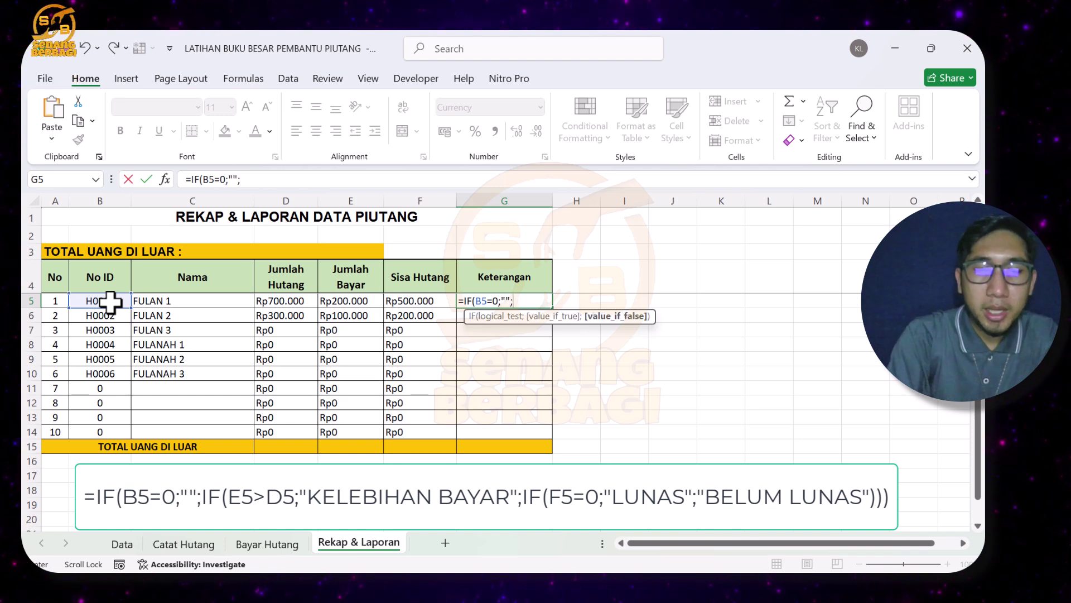
Nest a second IF in the G5 formula that returns "KELEBIHAN BAYAR" when E5>D5
type("IF")
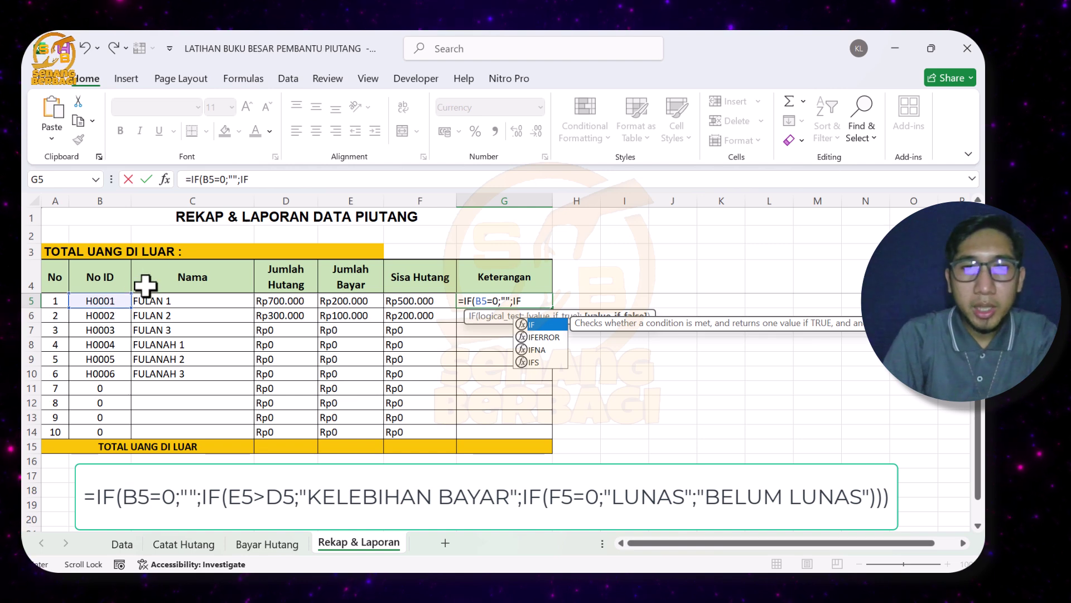
double_click(534, 324)
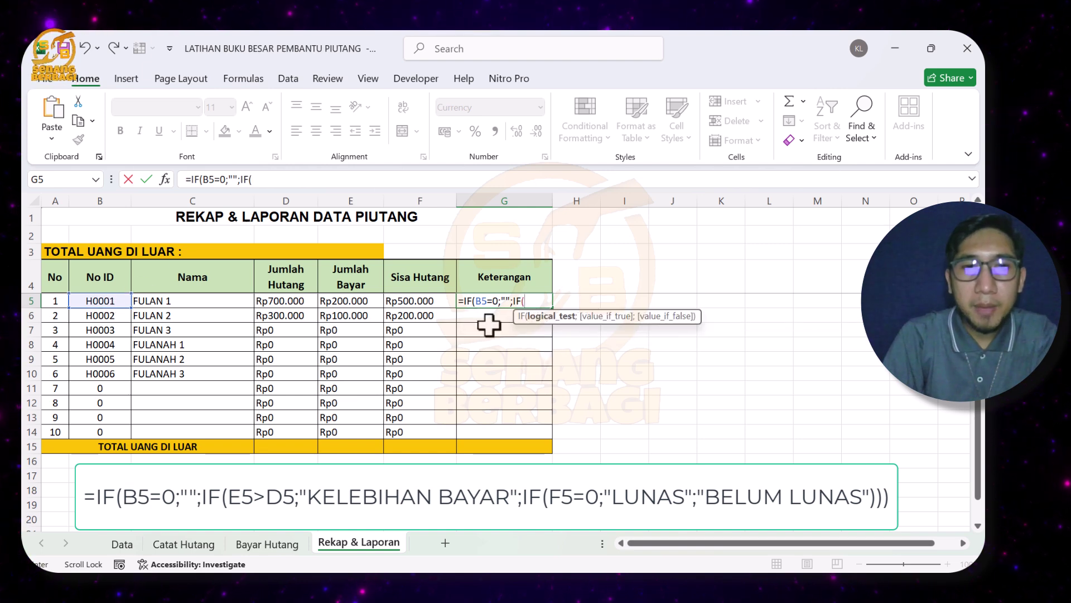
left_click(363, 302)
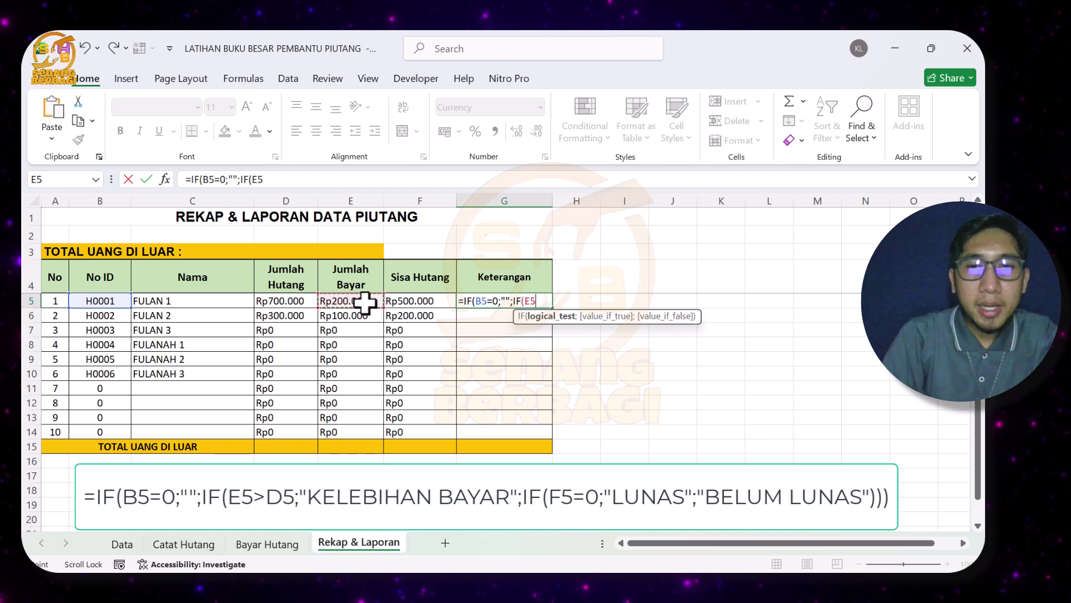
left_click(288, 301)
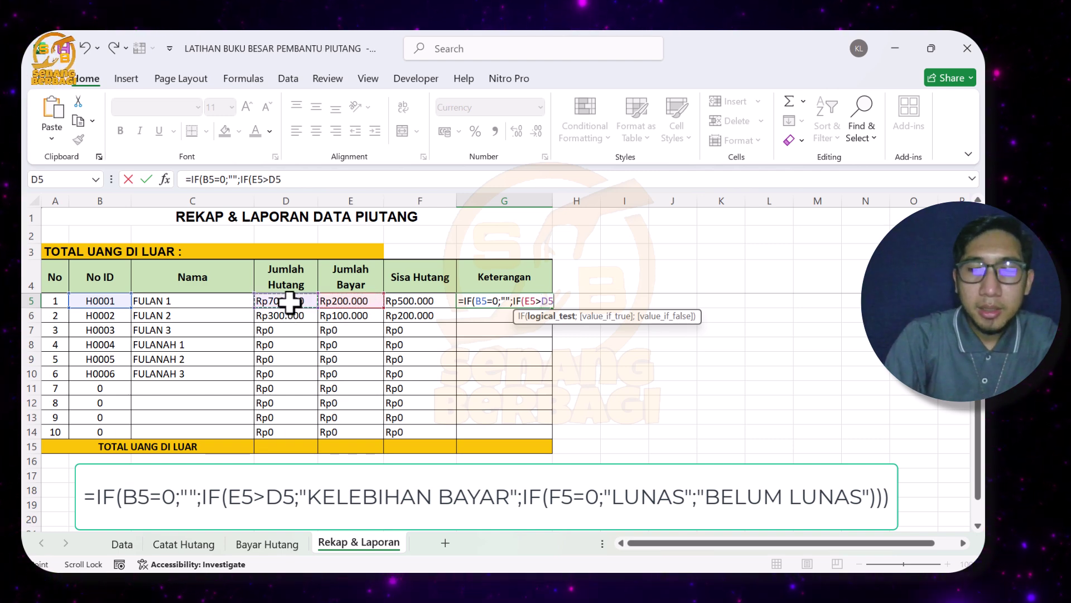
type(";")
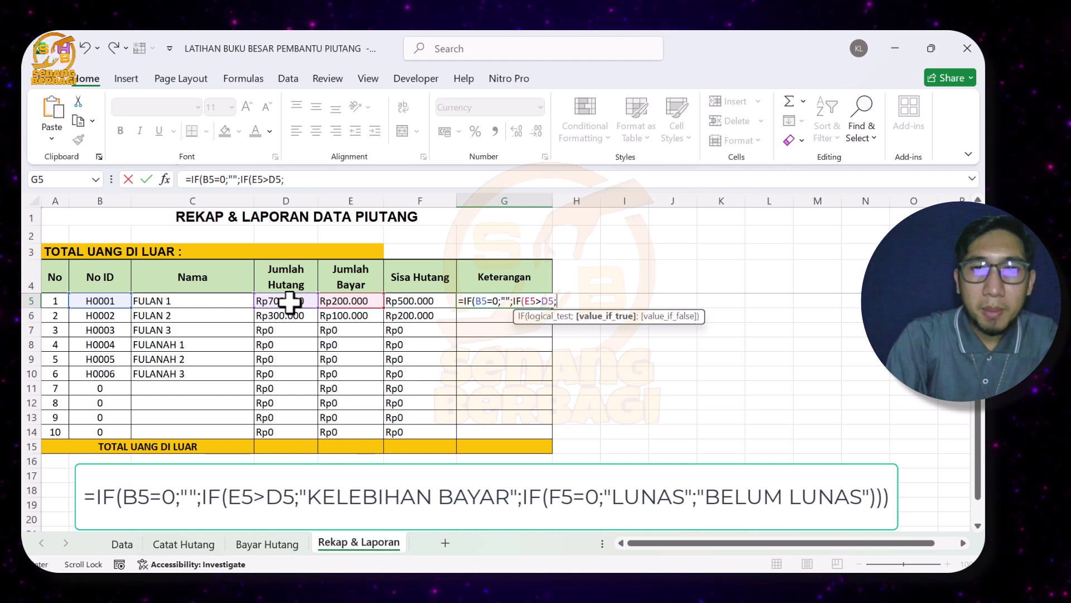
type("\"KELEBIHAN BA")
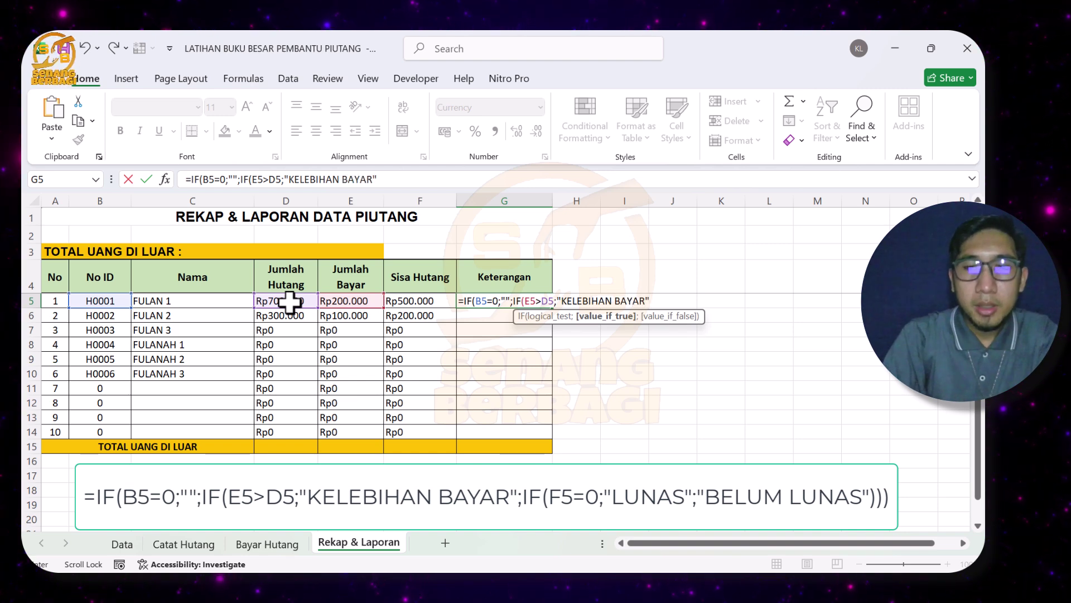
type("YAR\"")
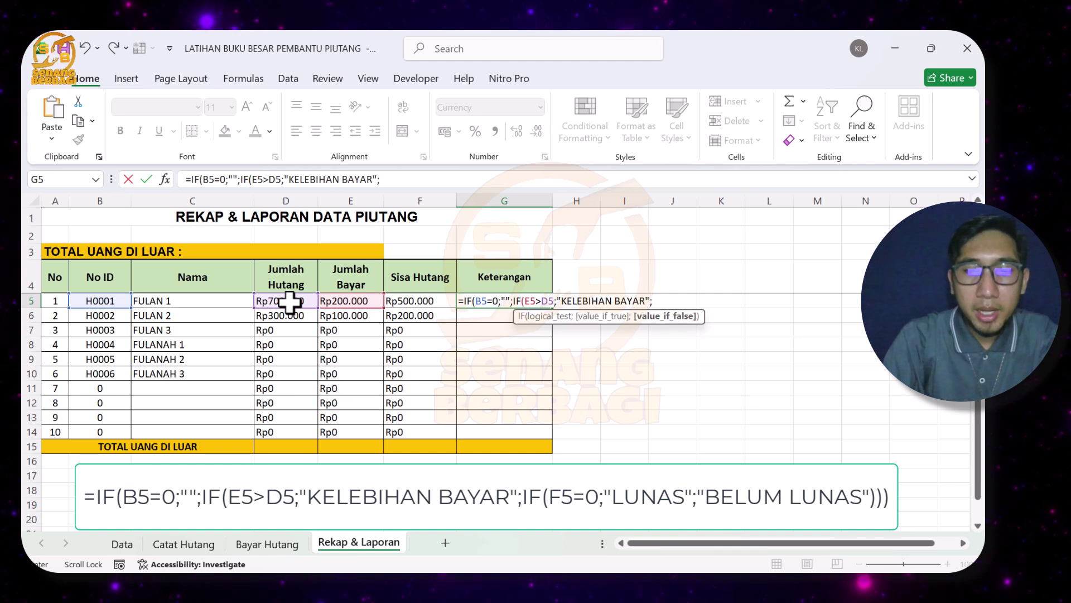
Nest a third IF in the G5 formula that returns "LUNAS" when F5=0 and "BELUM LUNAS" otherwise
type(";IF")
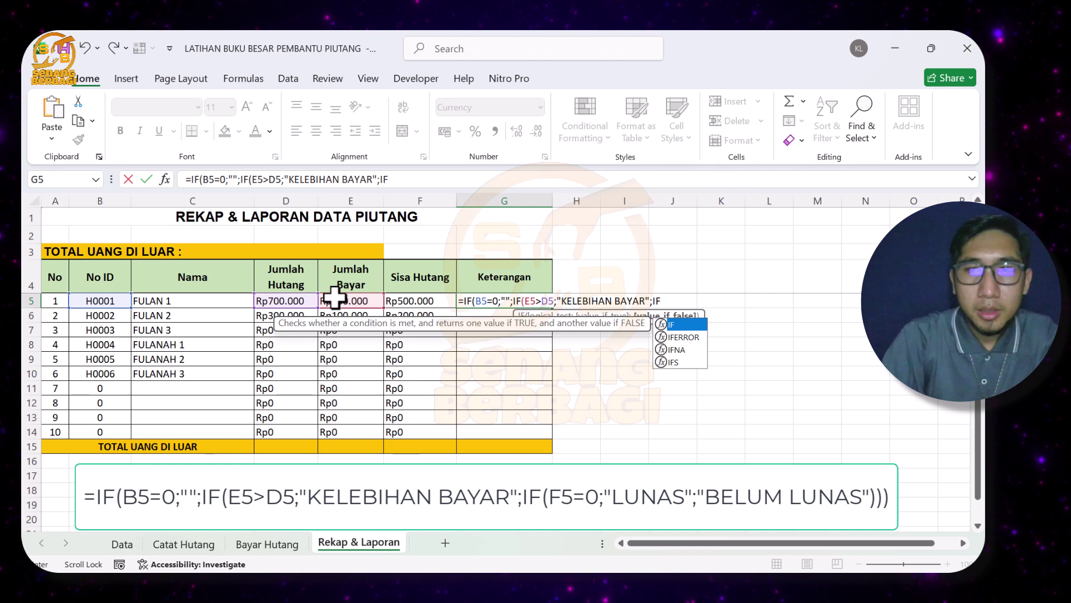
double_click(671, 324)
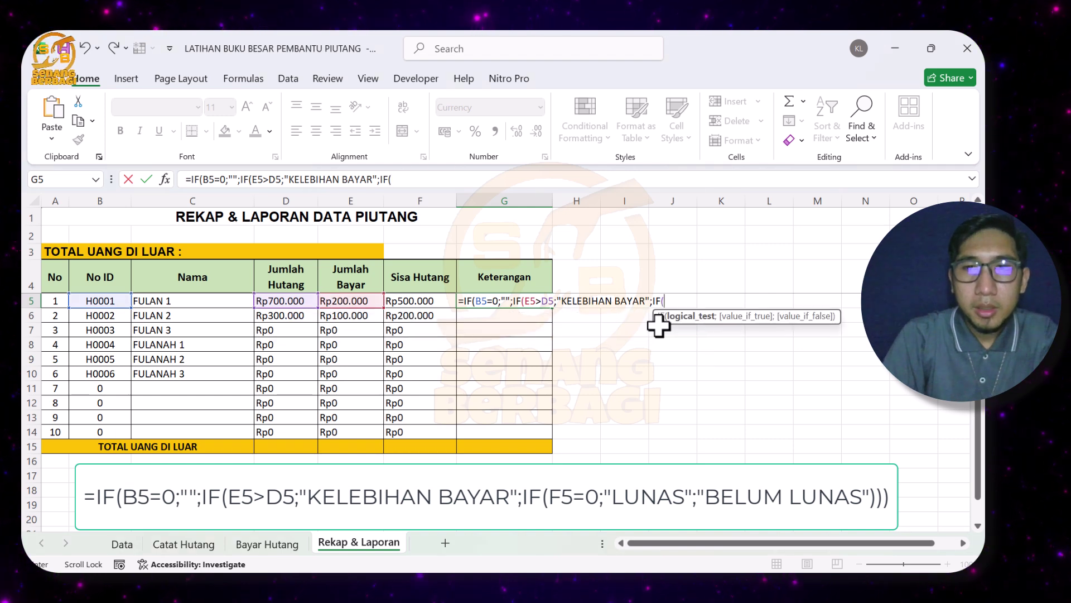
left_click(406, 302)
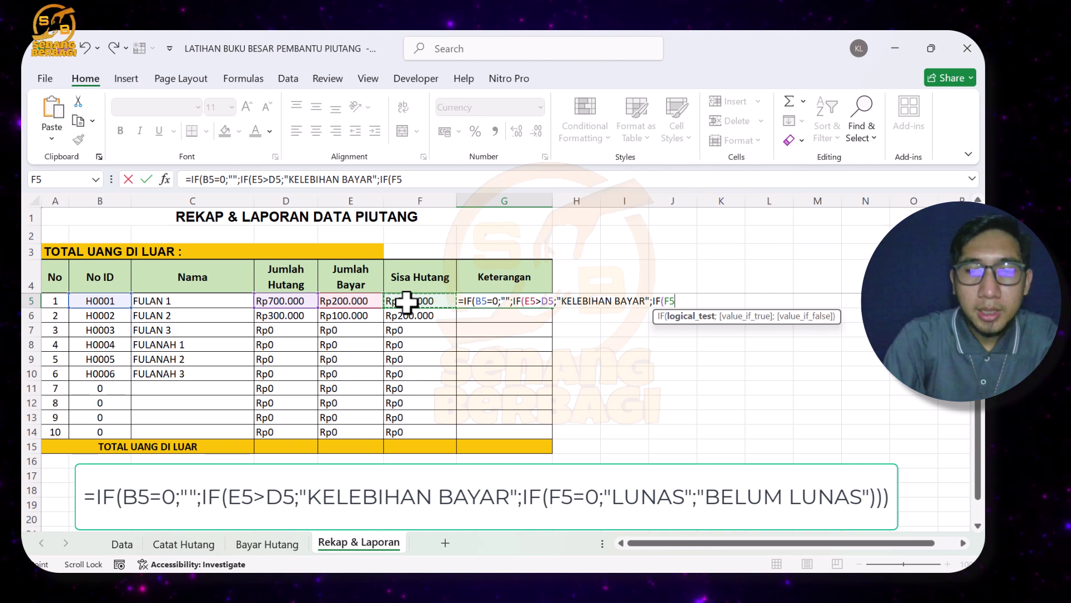
type("=0;\"LI")
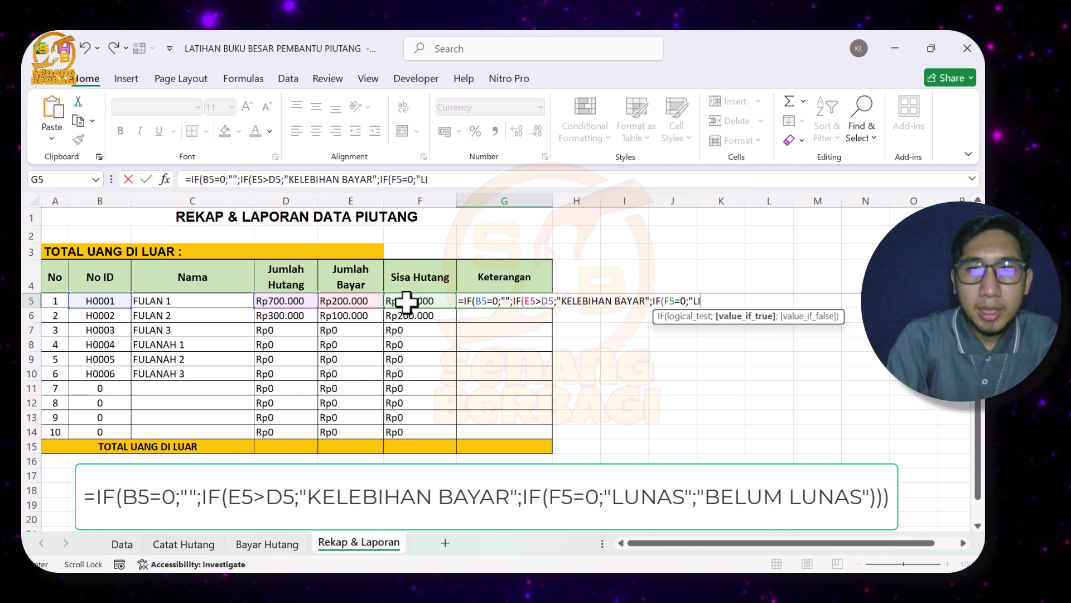
key("BackSpace")
type("UNAS\"")
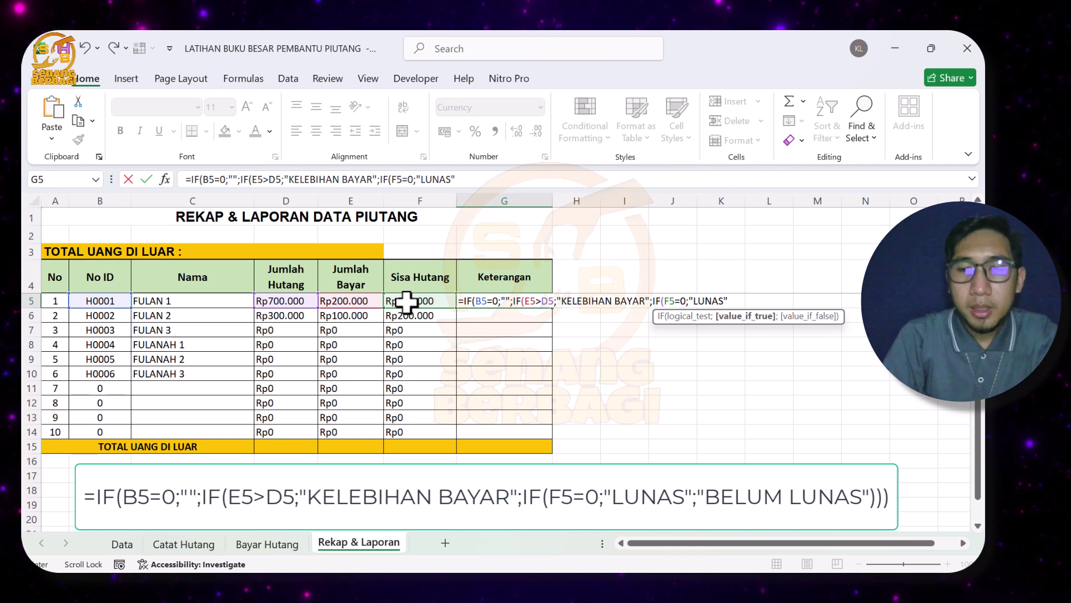
type(";")
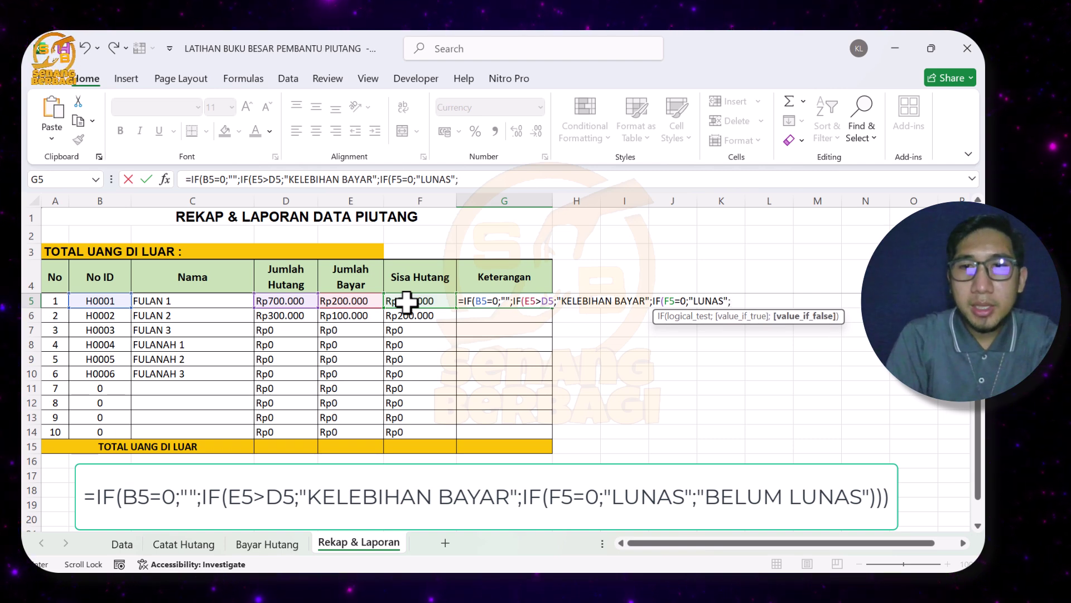
type("\"")
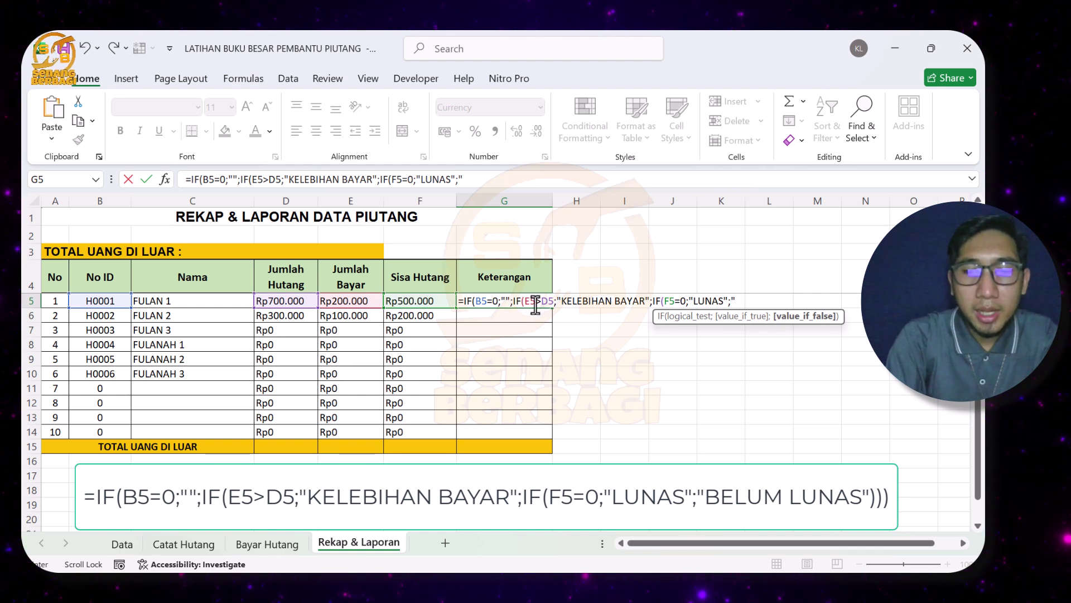
type("BELUM")
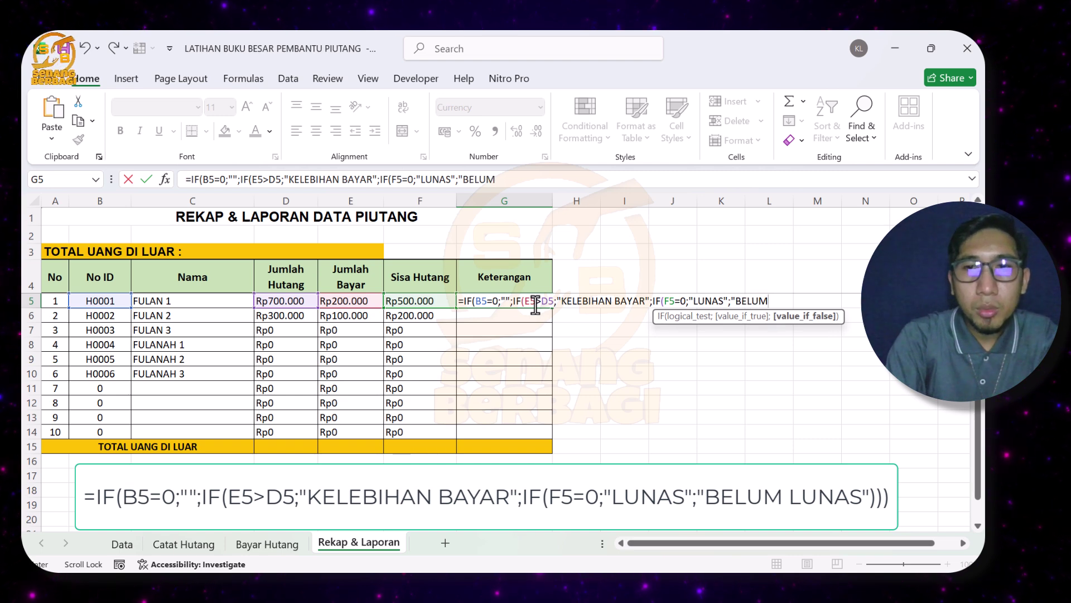
type(" LUNAS\"")
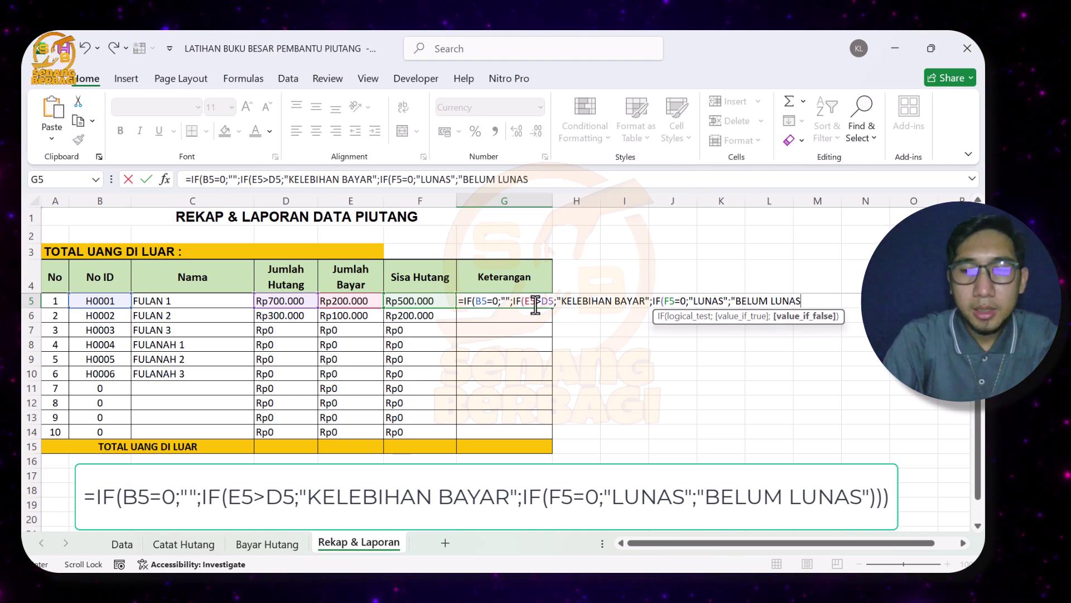
Close all three nested IFs in G5 with ")))" and fill the Keterangan formula down through G14
left_click(474, 302)
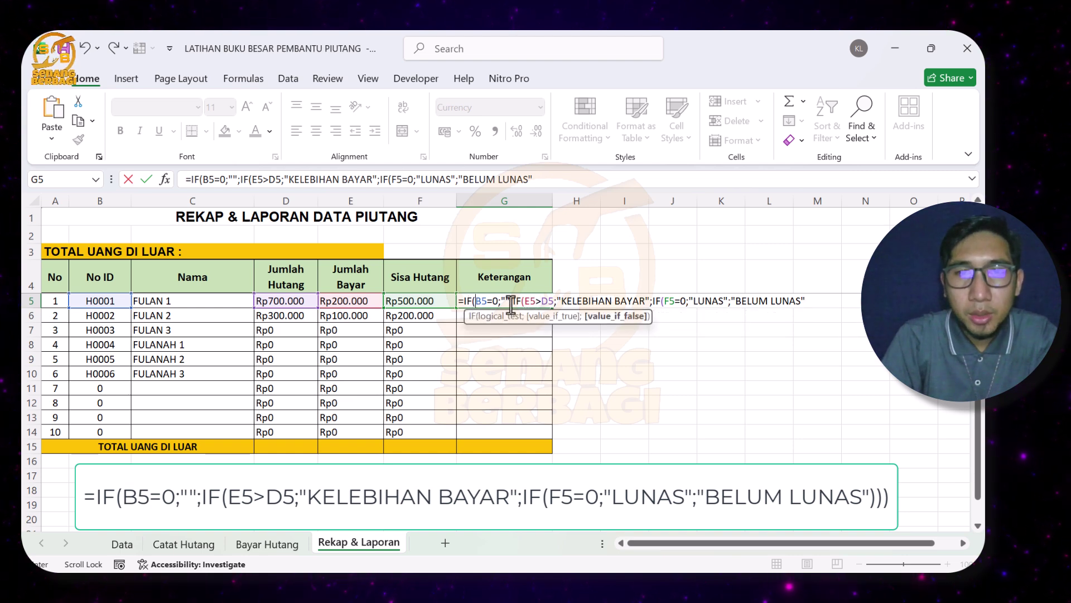
left_click(623, 301)
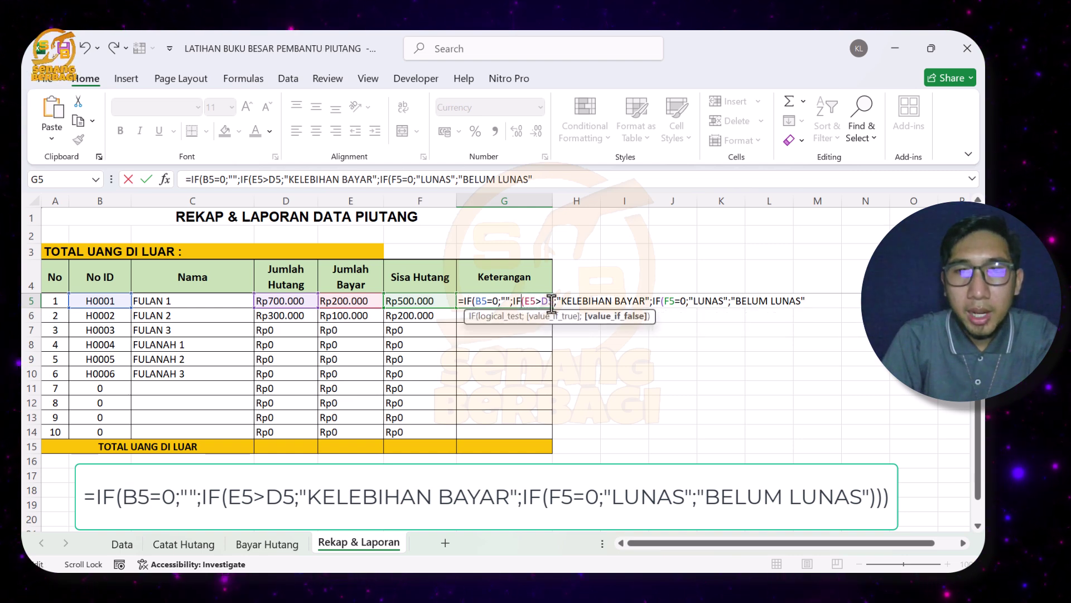
left_click(665, 301)
left_click(813, 301)
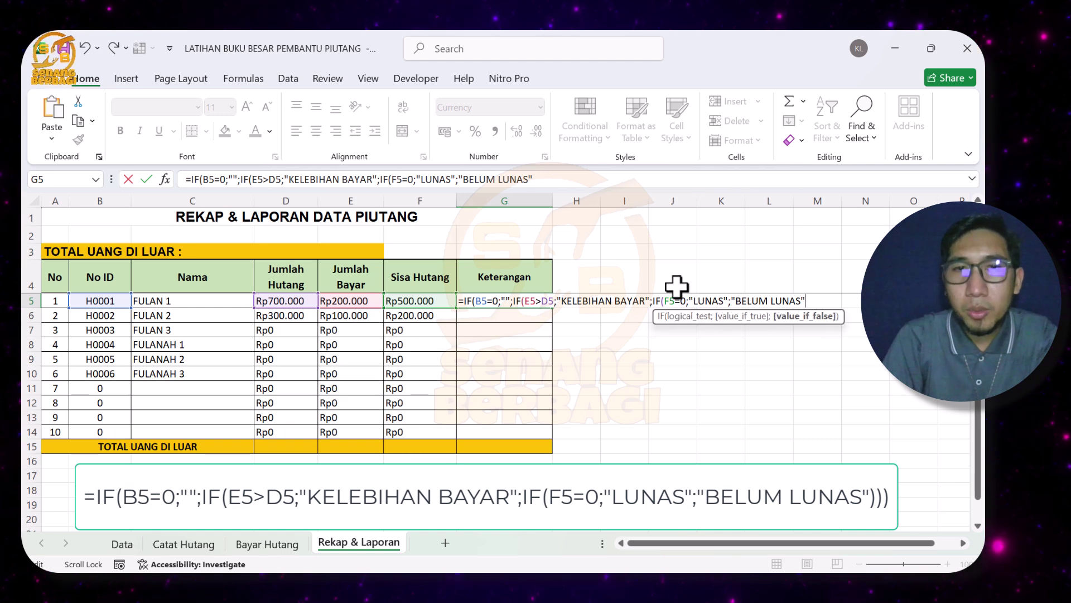
left_click(555, 177)
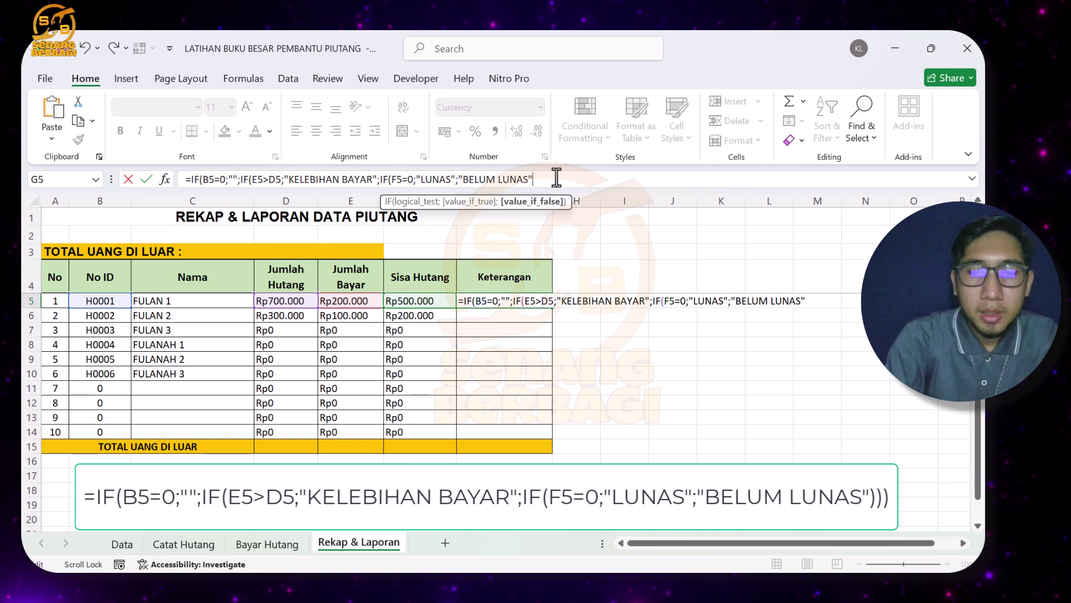
type(")))")
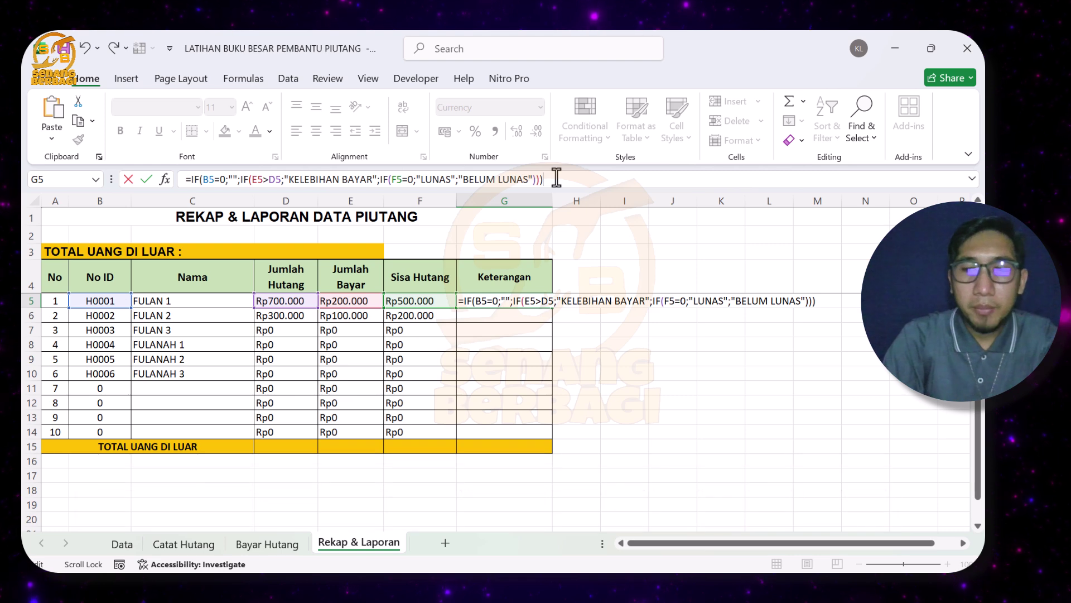
key("Return")
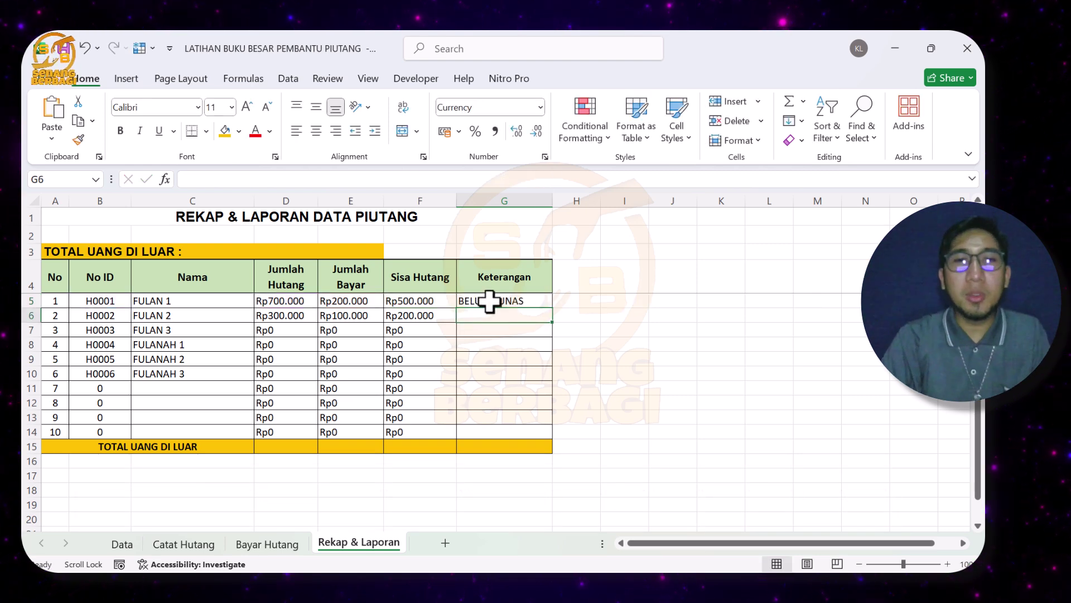
left_click(515, 303)
left_click_drag(554, 308, 558, 443)
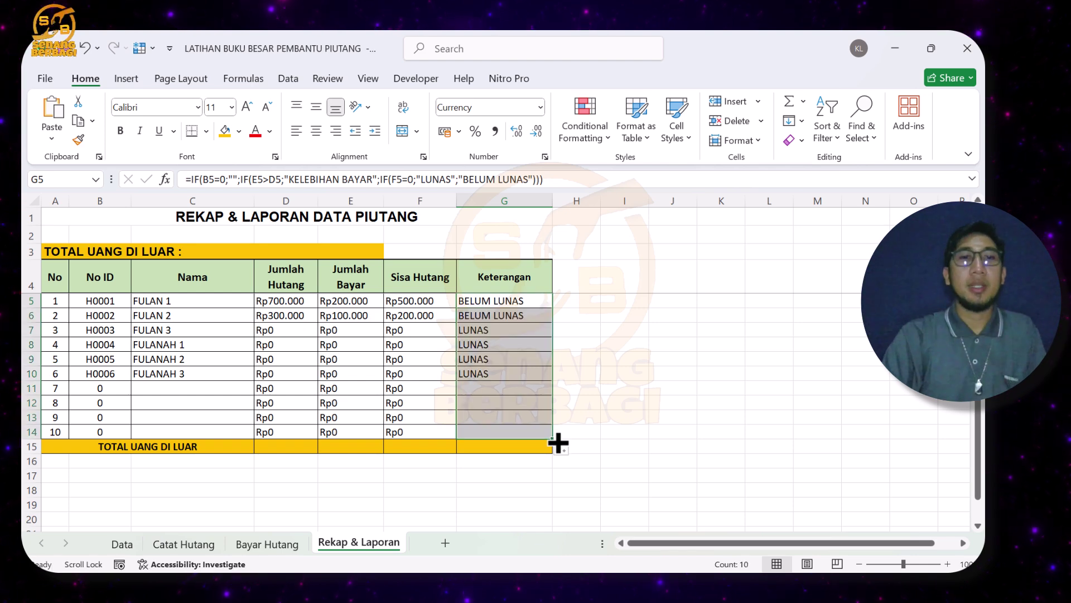
left_click(401, 355)
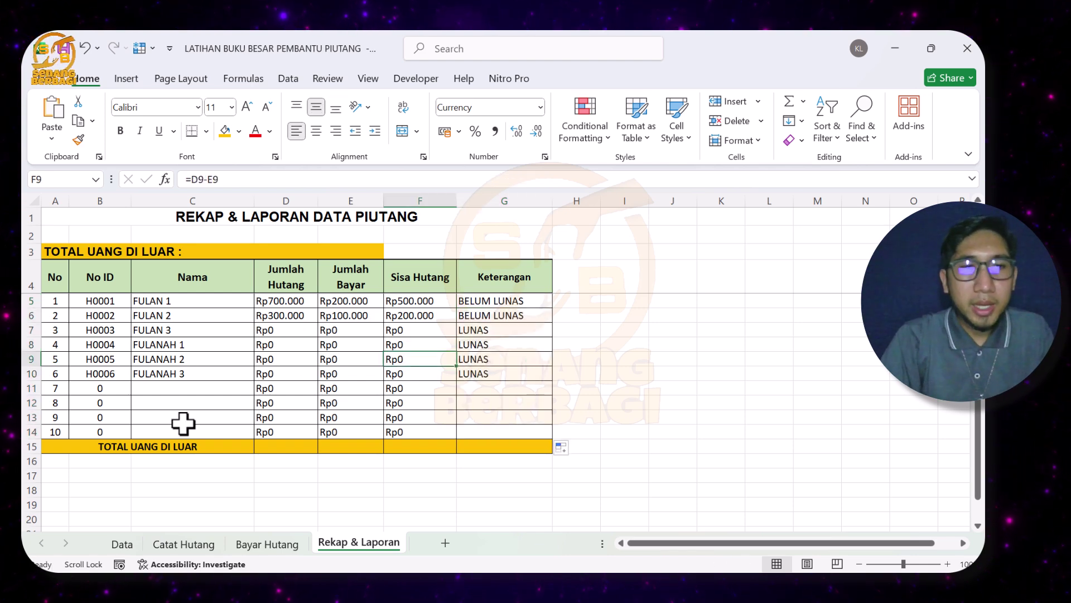
On Catat Hutang, fill the Tanggal series from 01/12/2024 to 06/12/2024 and the No ID series from the first debtor down through row 9
left_click(181, 544)
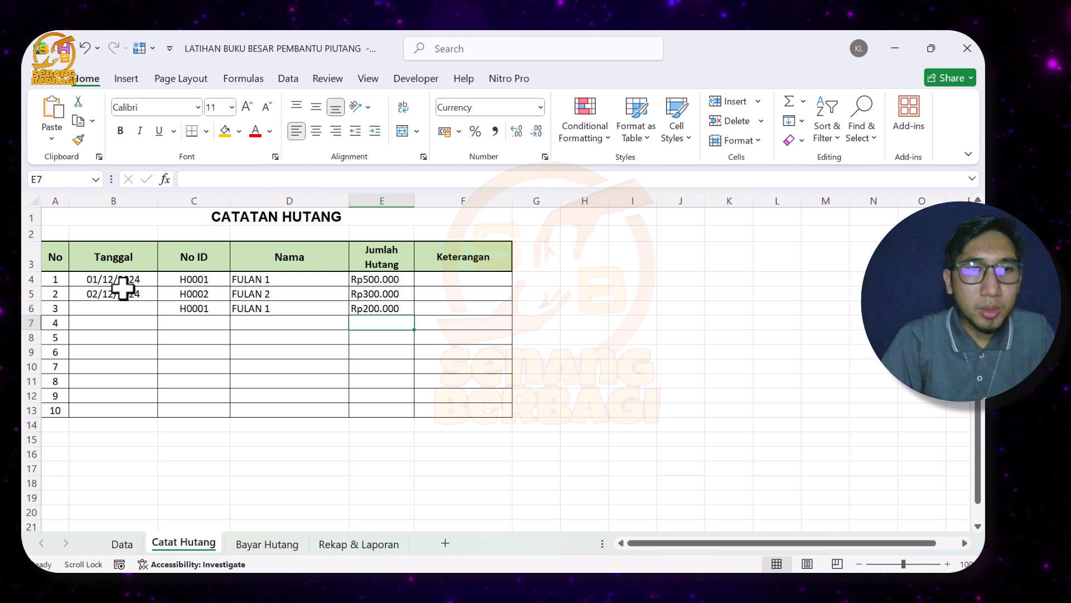
left_click_drag(126, 279, 153, 356)
left_click_drag(222, 279, 232, 362)
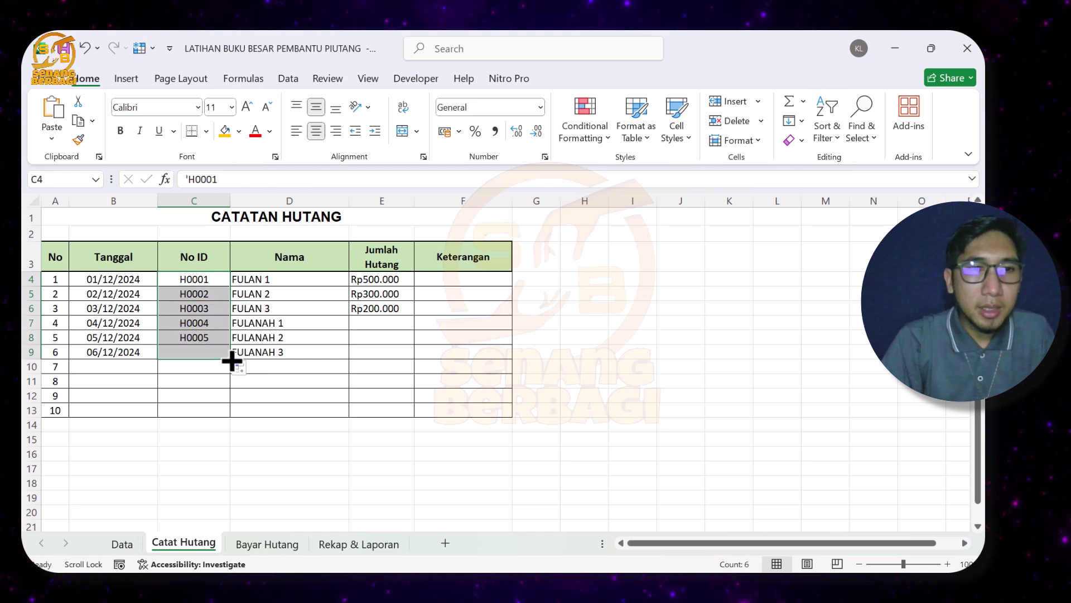
On Catat Hutang, enter the Jumlah Hutang amounts 200000 in E7, 100000 in E8 and 50000 in E9
left_click(370, 320)
type("2")
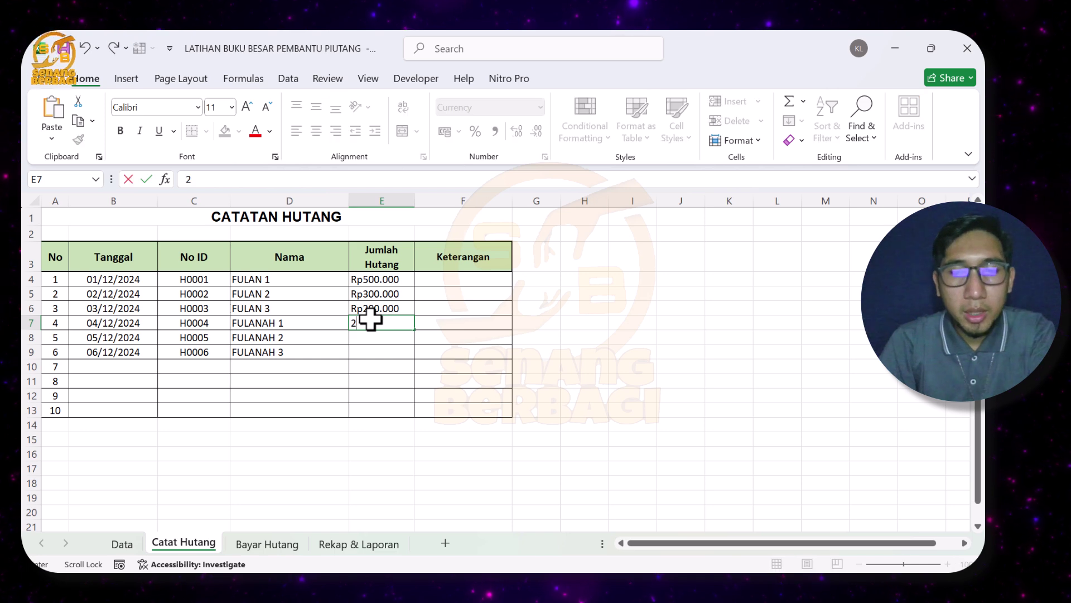
type("00.00000")
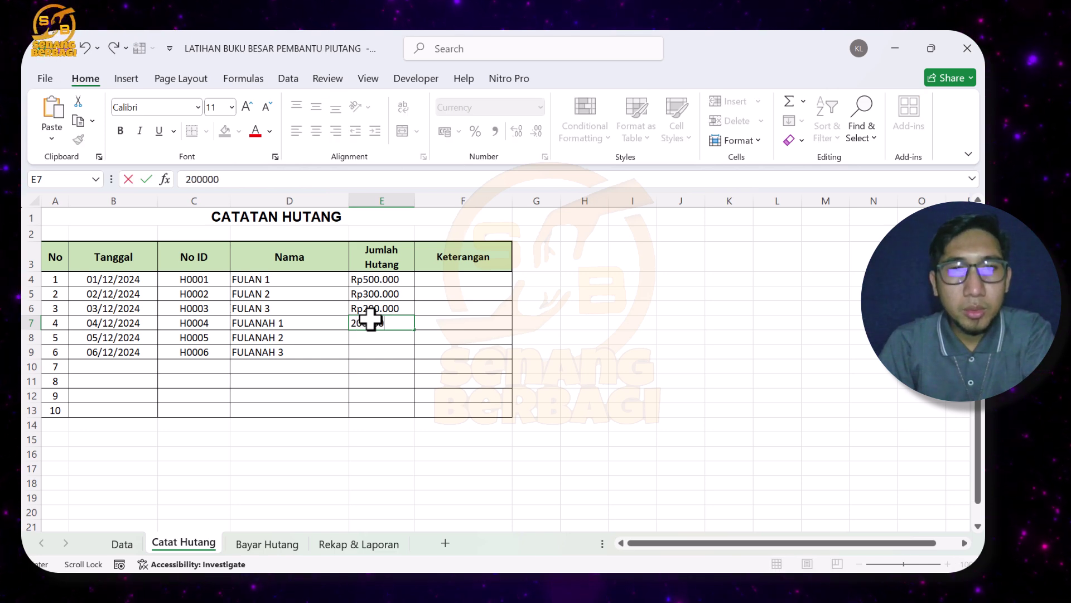
key("Return")
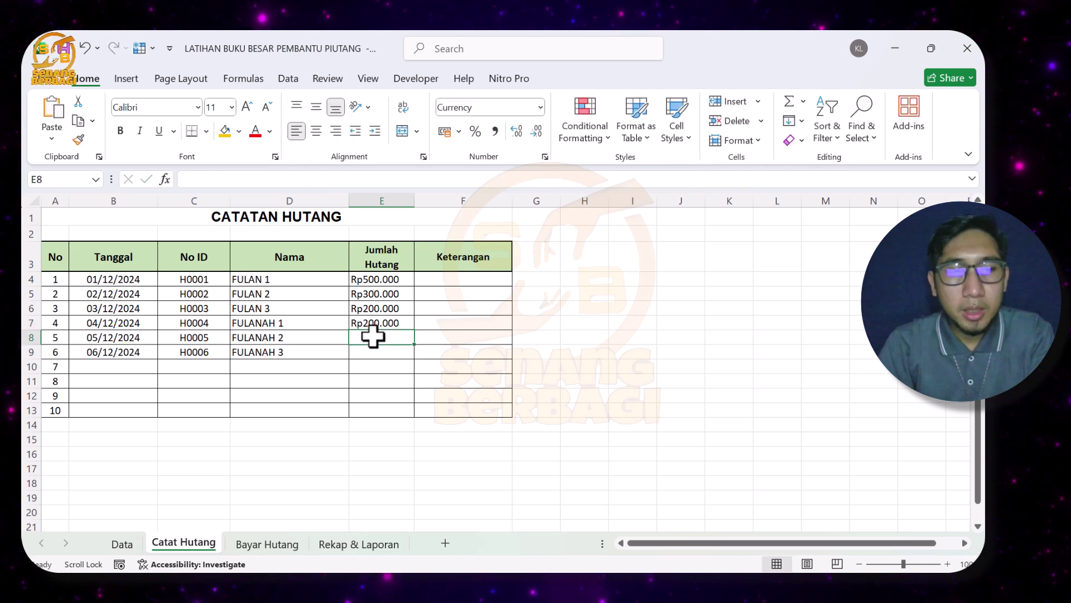
type("10000")
key("Return")
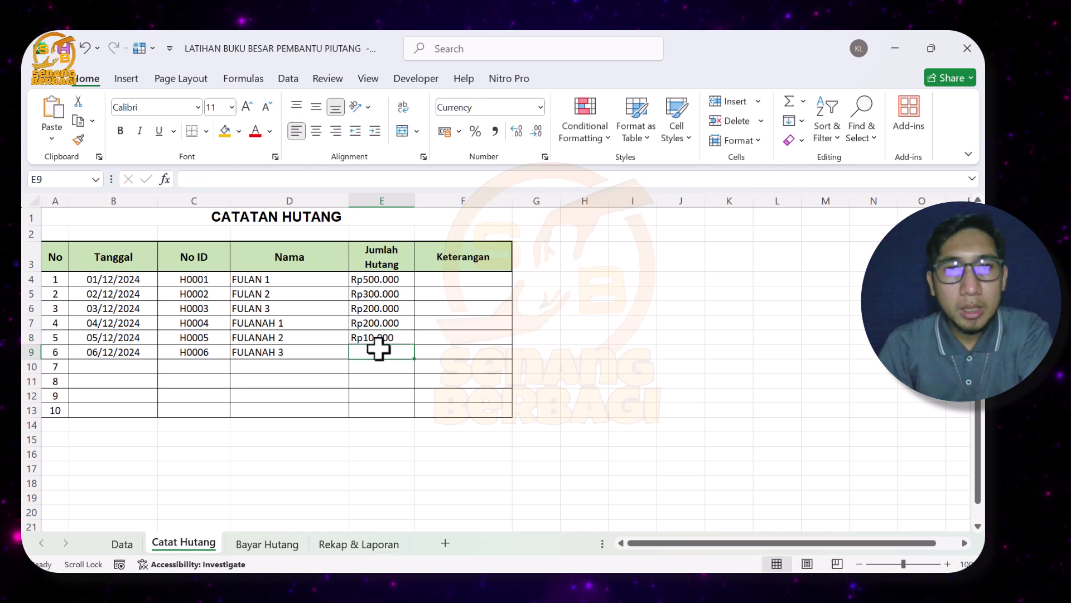
left_click(382, 335)
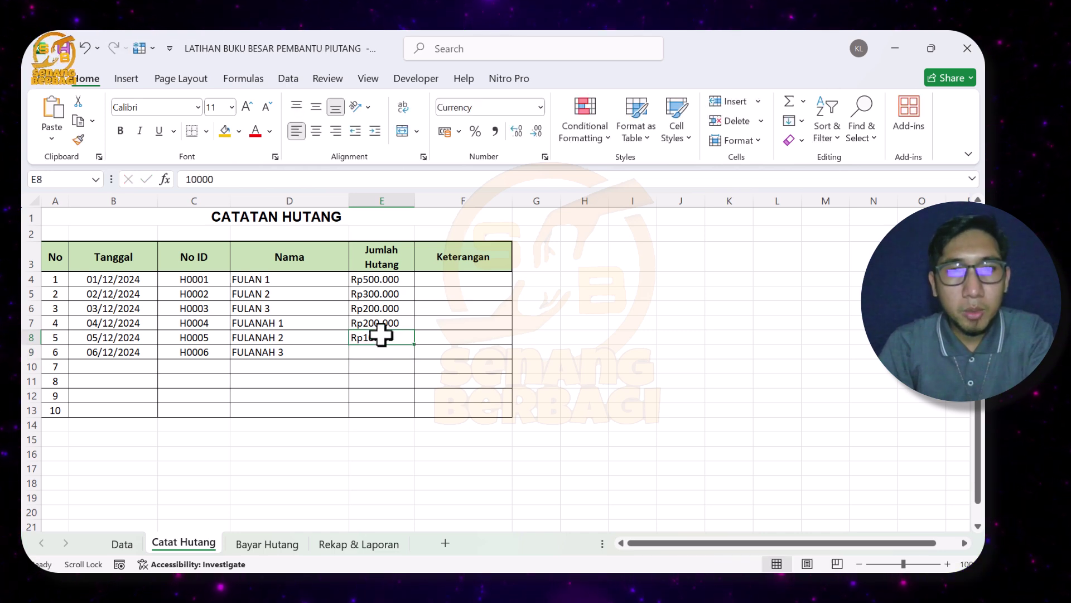
type("100.000")
key("Return")
type("50000")
key("Return")
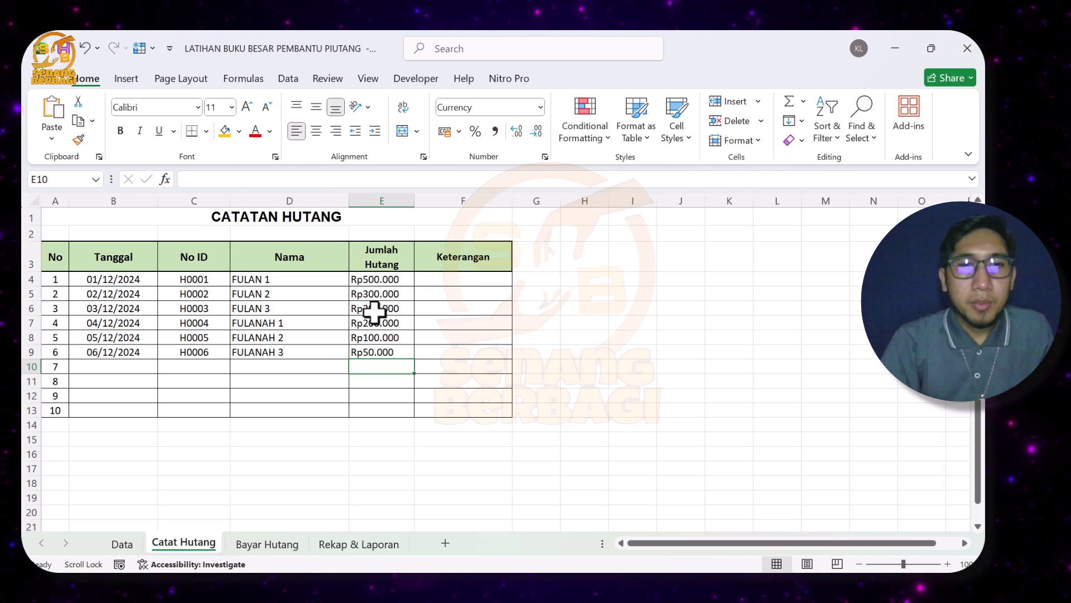
On Bayar Hutang, fill the date 17/12/2024 into B6 and enter the sixth debtor's ID in C6
left_click(266, 544)
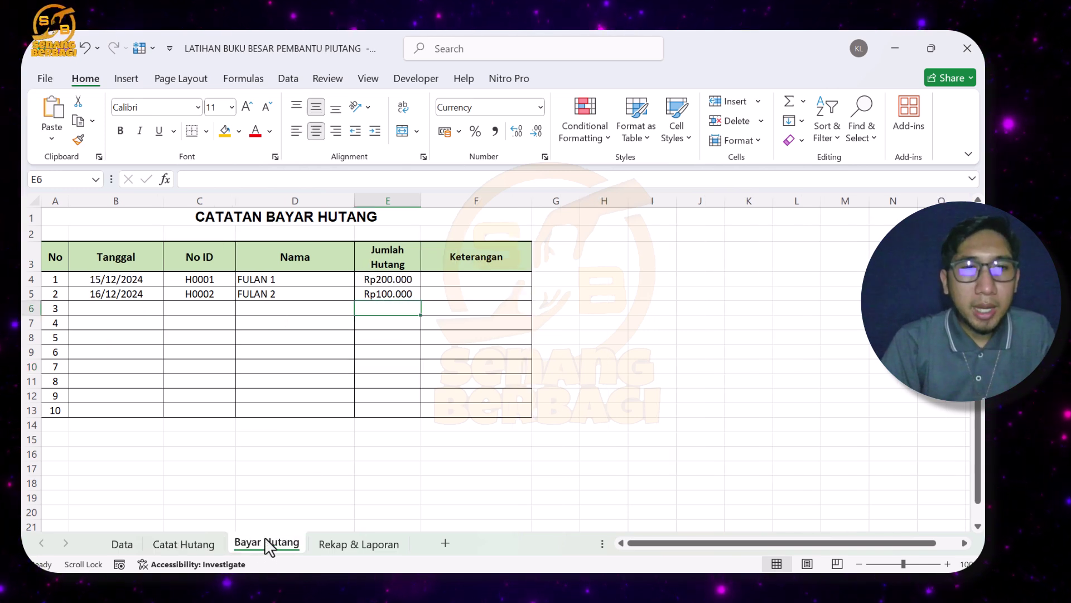
left_click(114, 311)
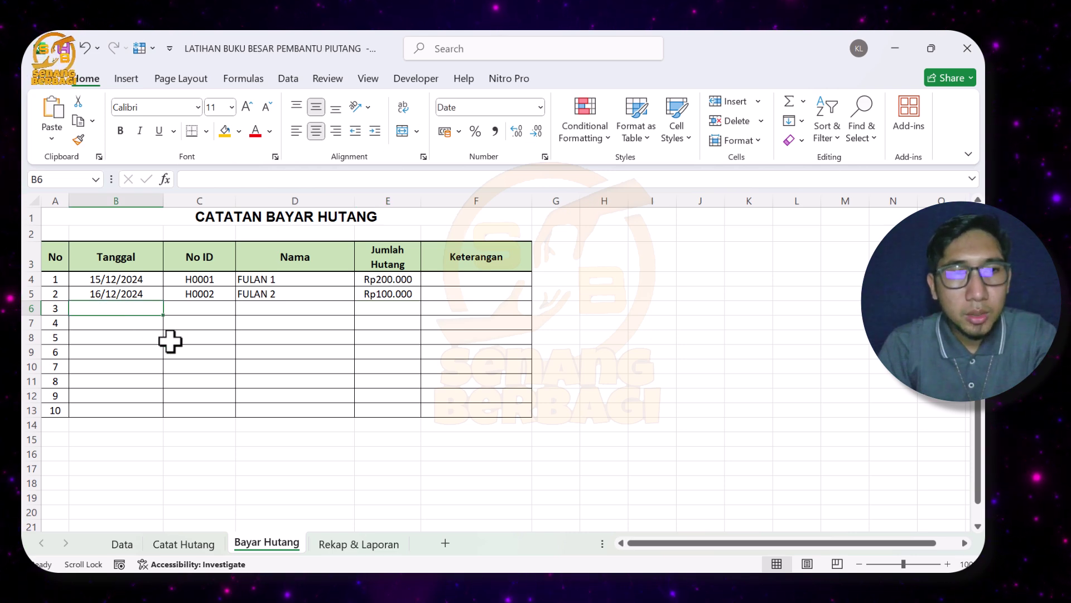
left_click(186, 544)
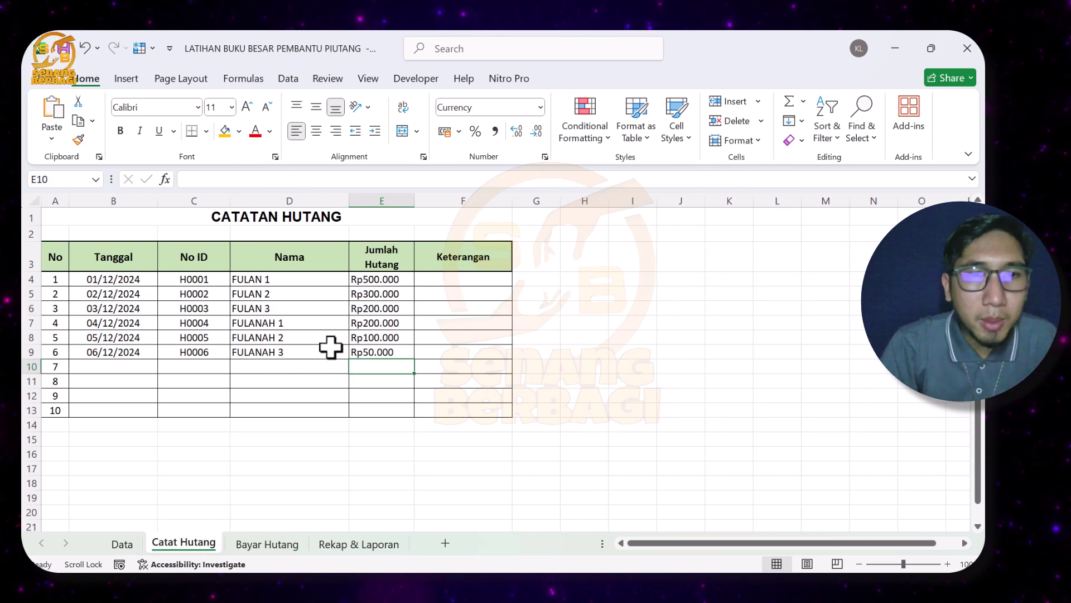
left_click(239, 546)
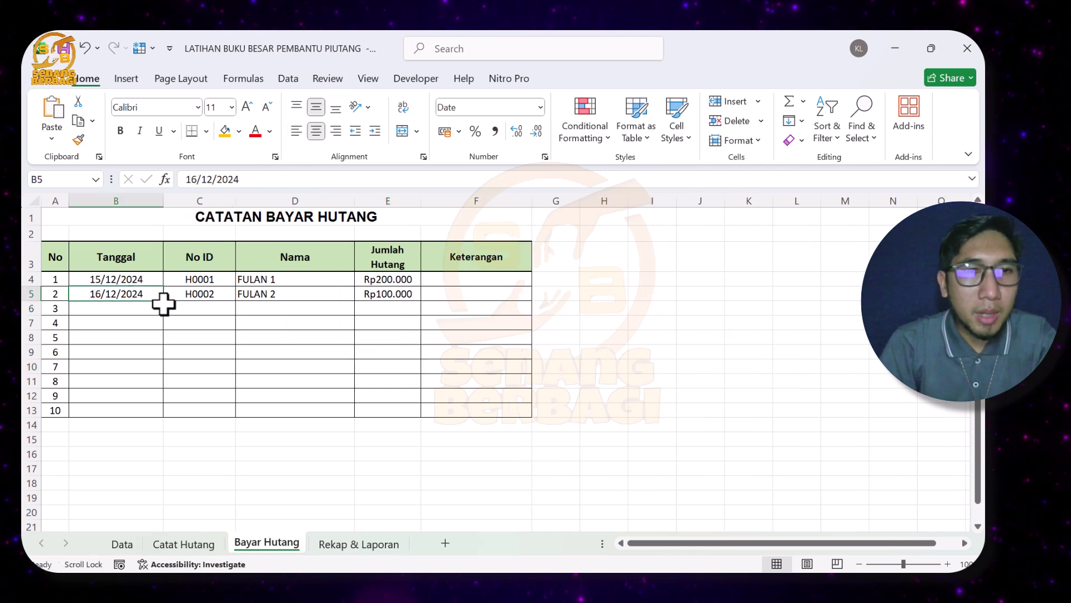
left_click_drag(163, 302, 197, 312)
left_click(197, 311)
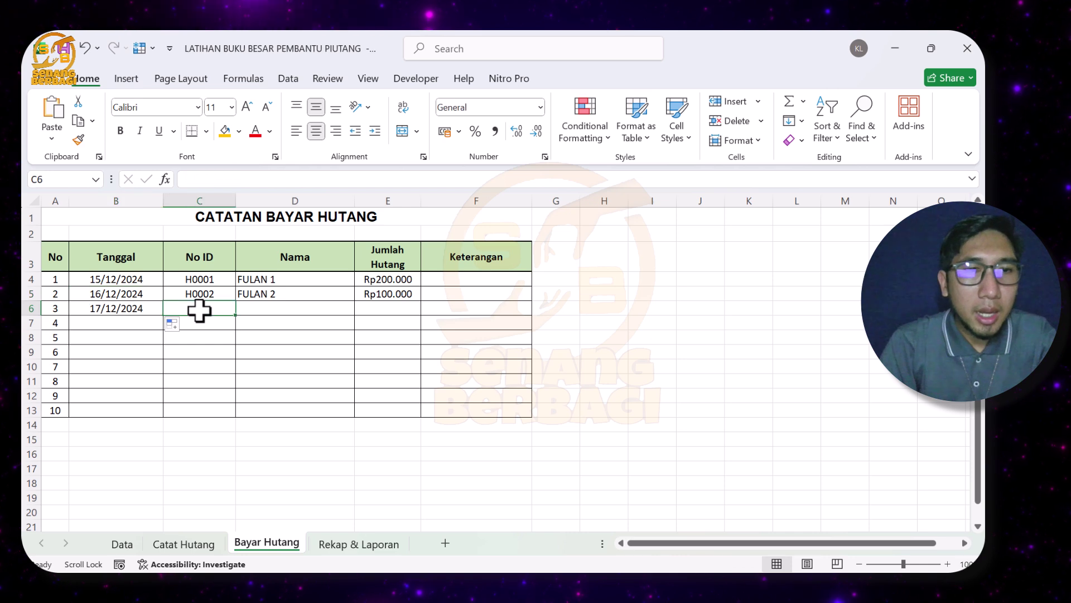
type("H0006")
key("Tab")
type("FULANAH 3")
key("Return")
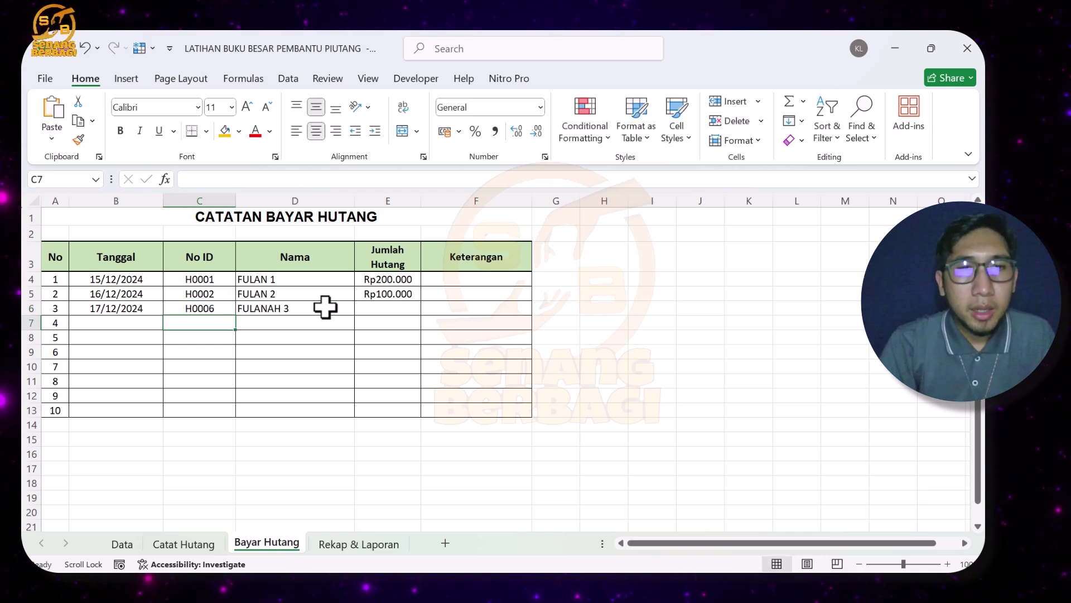
Enter a payment of 100000 in E6 and check the sixth debtor's Keterangan on Rekap & Laporan
left_click(379, 310)
type("1")
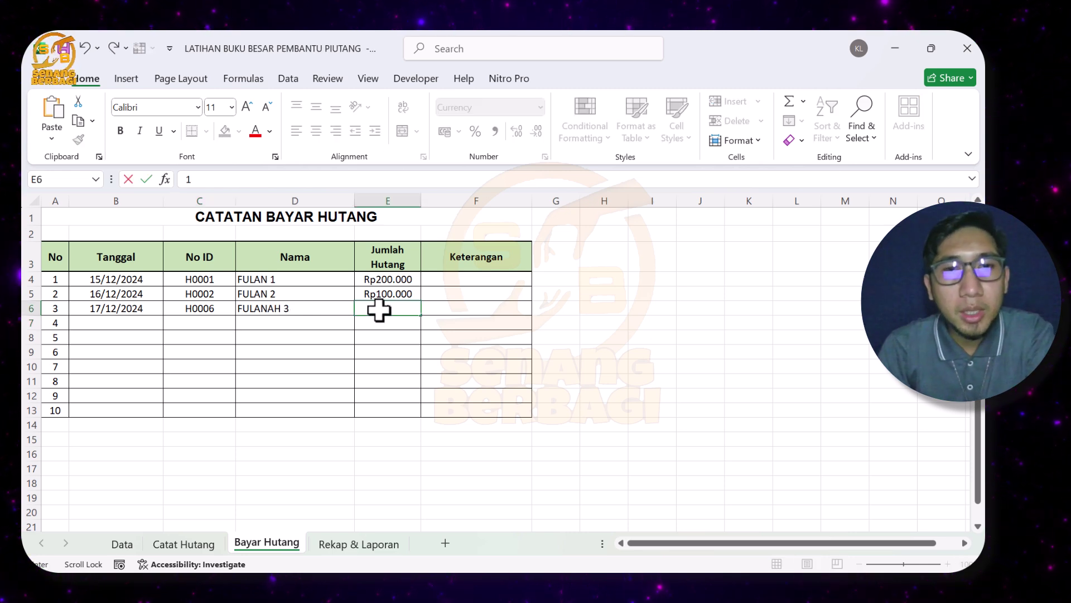
type("00000")
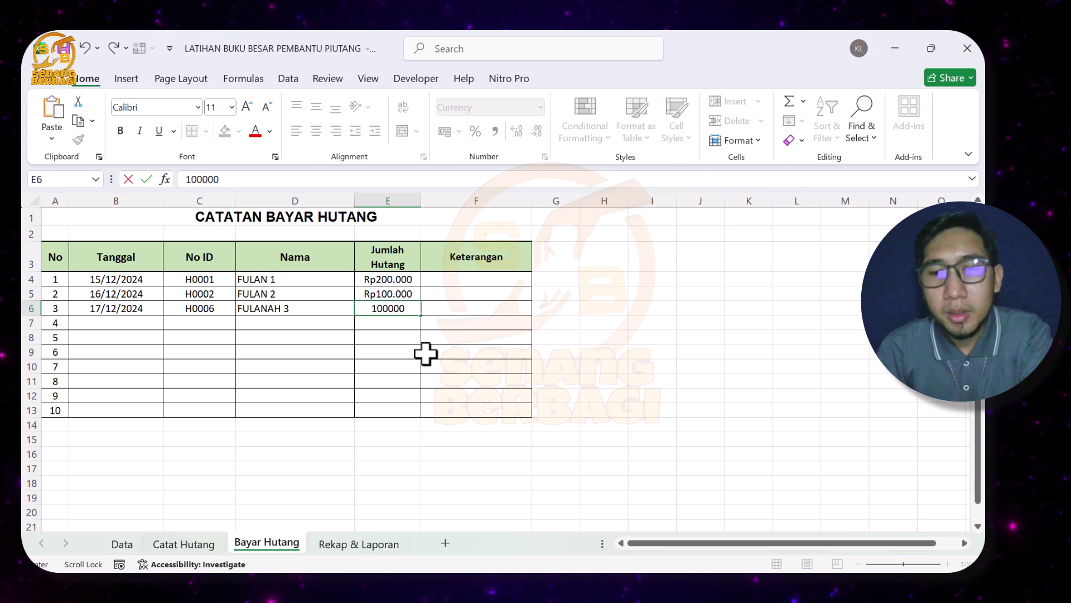
key("Return")
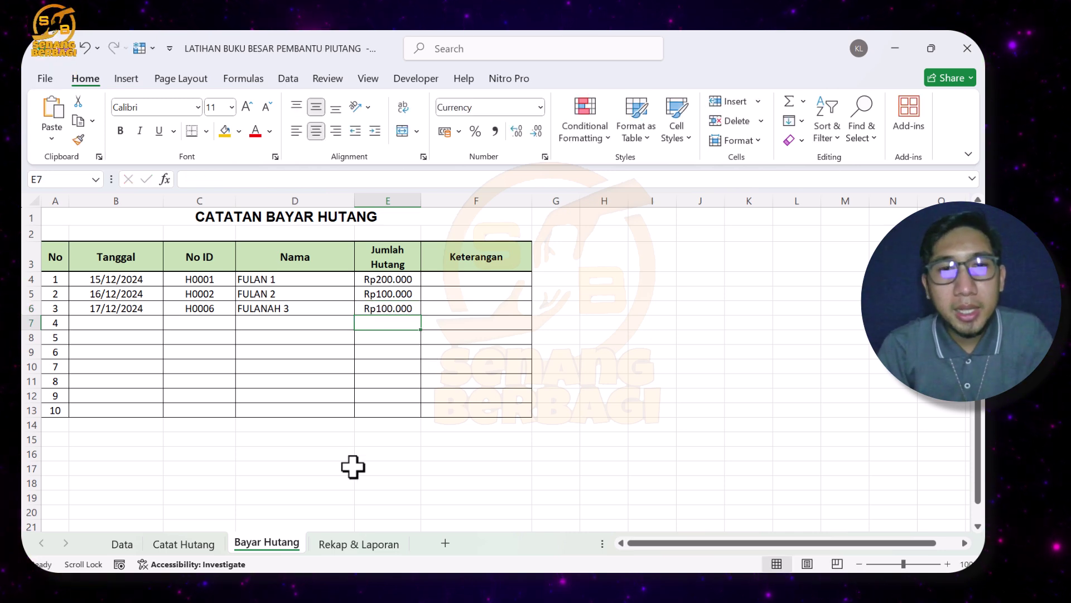
left_click(353, 542)
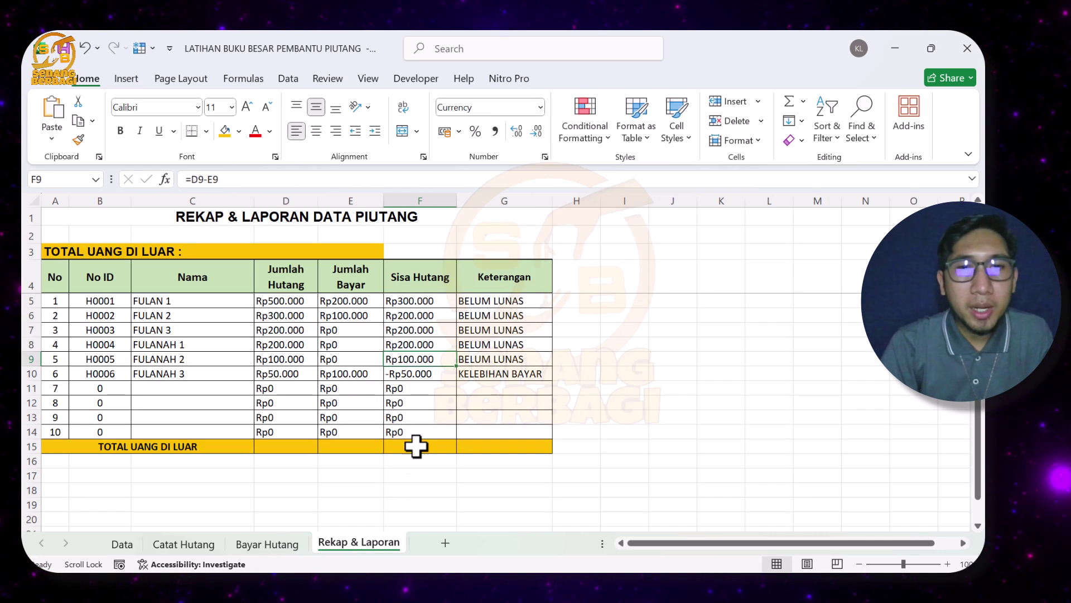
left_click(493, 377)
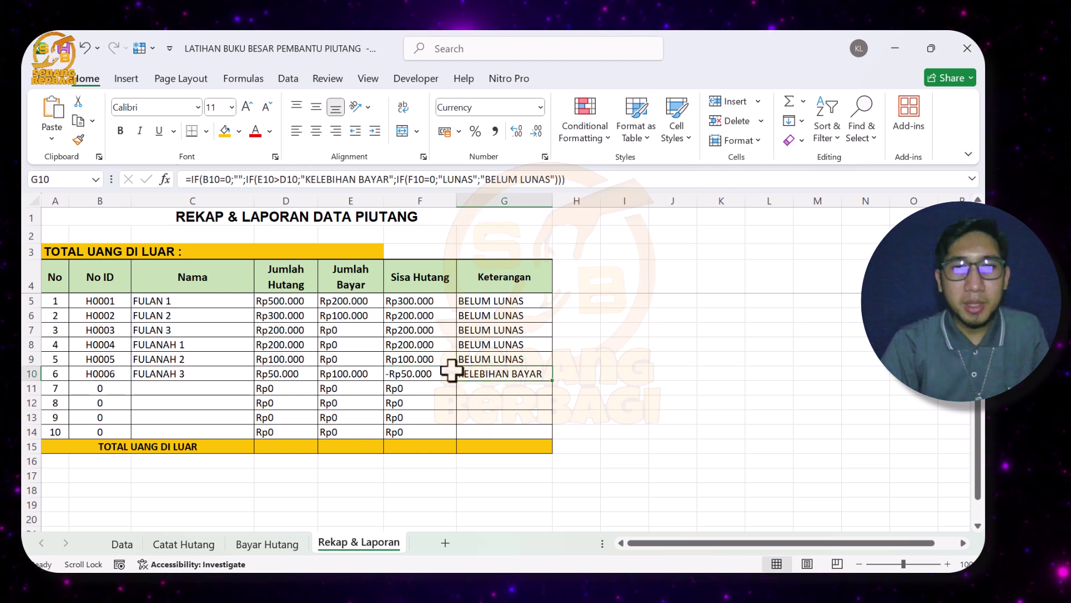
Review the debts on Catat Hutang, then re-enter the second debtor's payment in E5 of Bayar Hutang as 100000
left_click(199, 544)
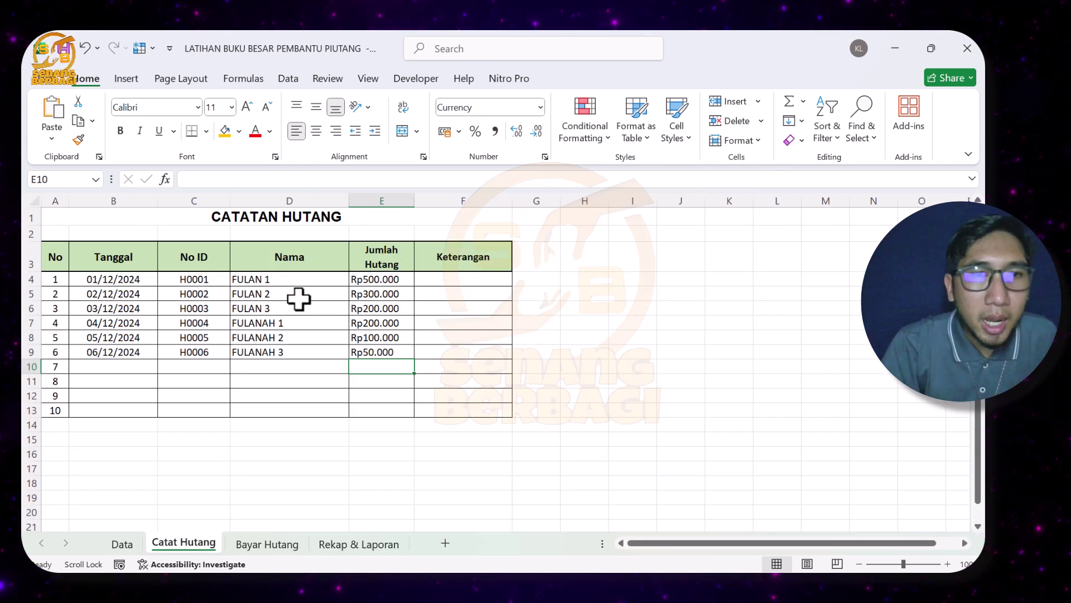
left_click(264, 545)
left_click(393, 293)
type("30000")
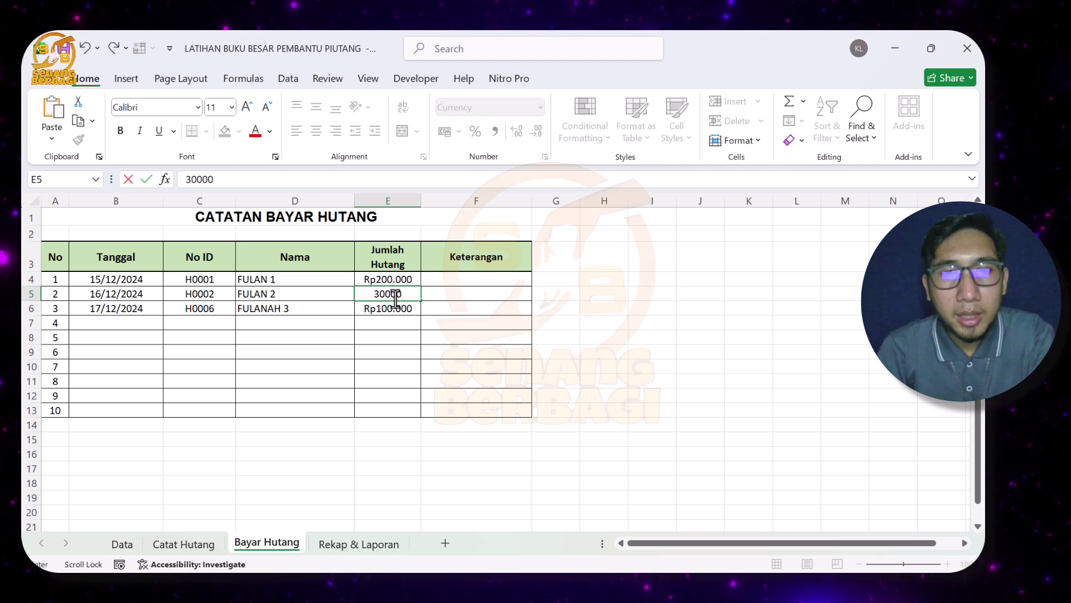
key("BackSpace")
key("BackSpace")
type("1")
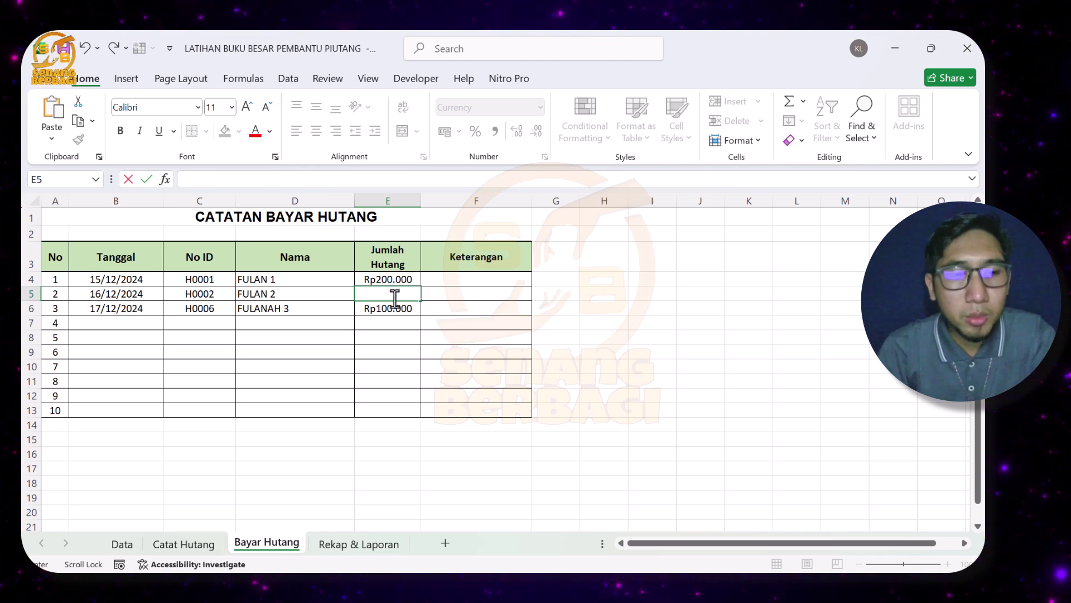
type("00.000")
key("Return")
Record a second payment for the second debtor in row 7 of Bayar Hutang, dated 18/12/2024, for 200000
left_click(127, 322)
left_click(154, 310)
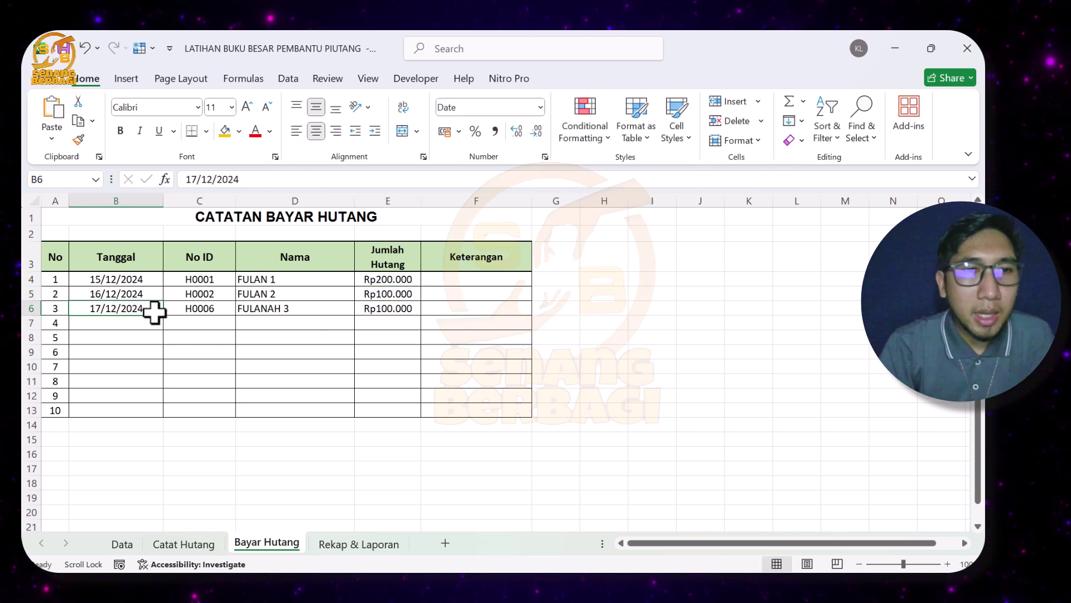
left_click_drag(163, 317, 163, 328)
left_click(189, 327)
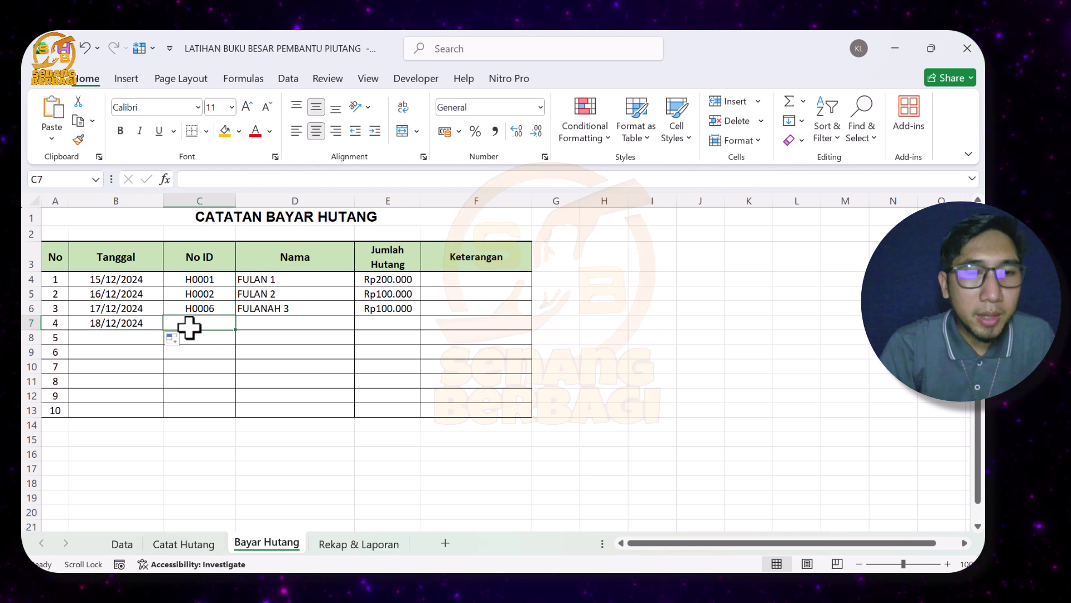
type("H0002")
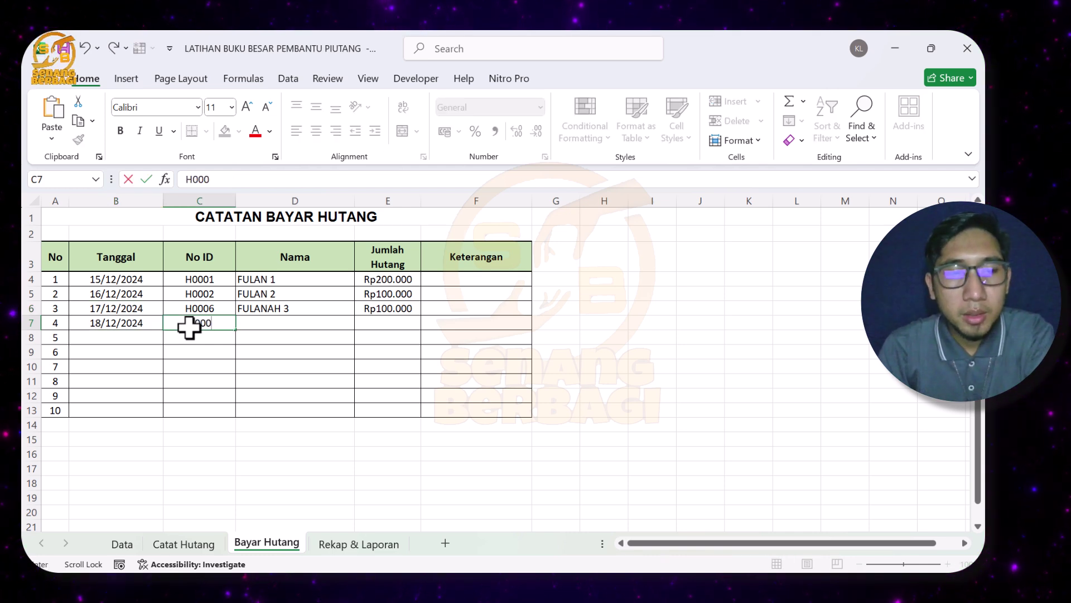
left_click(253, 329)
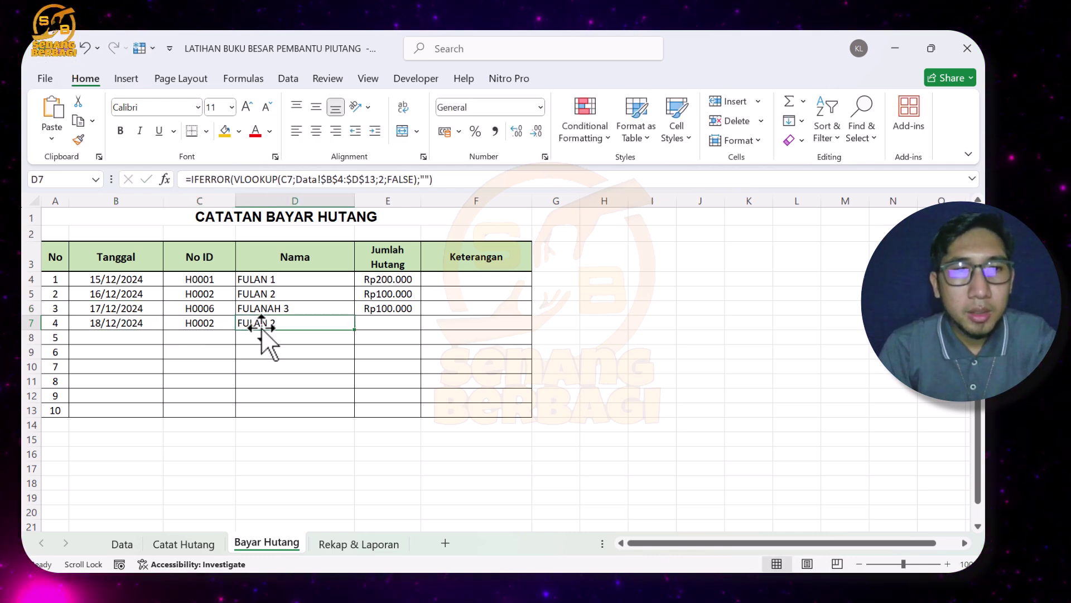
left_click(373, 322)
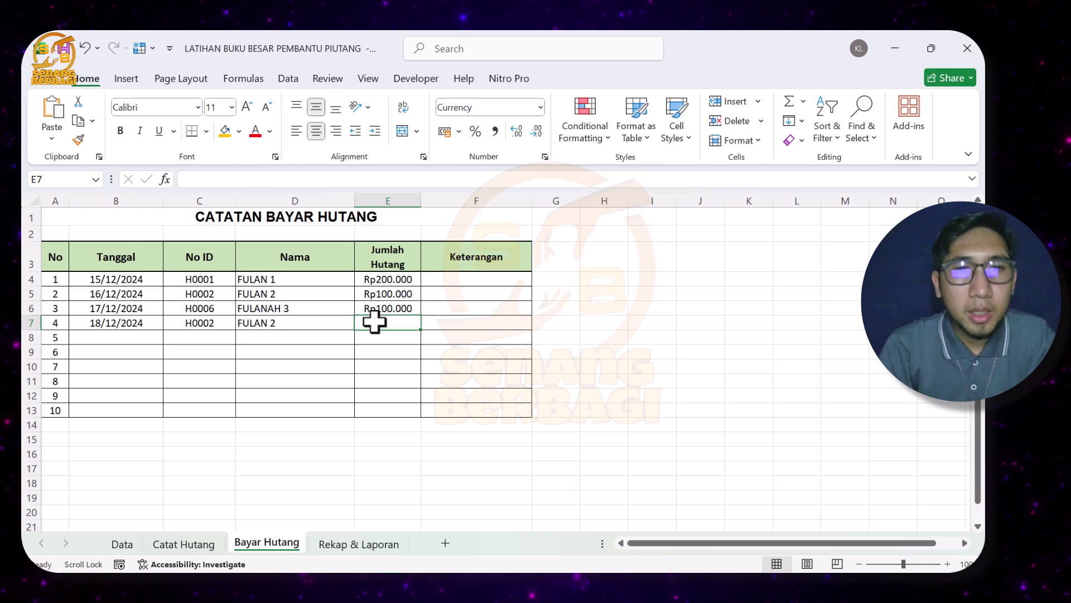
type("20")
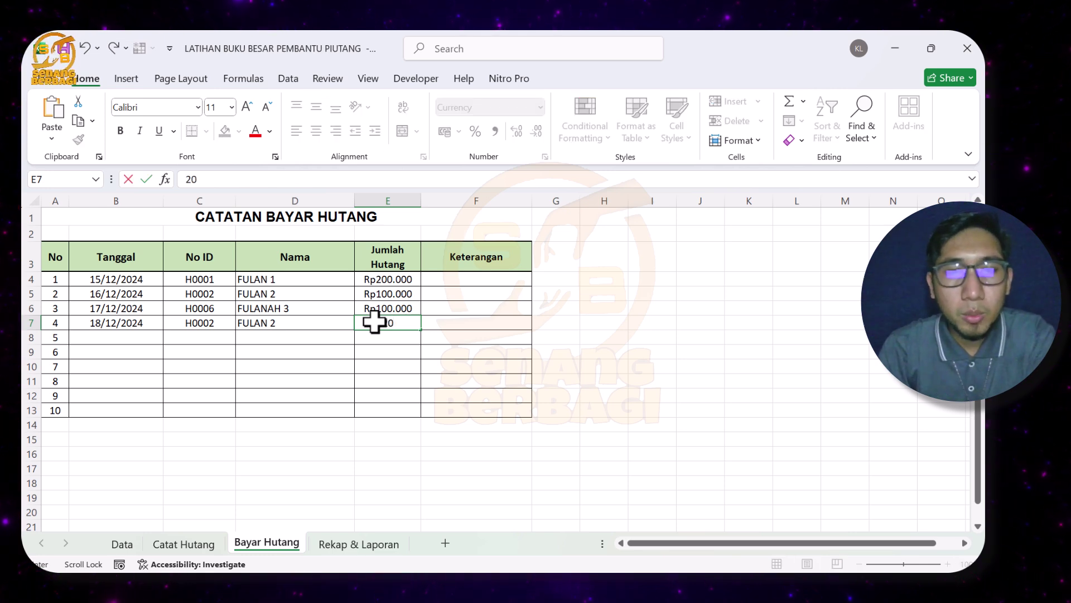
type("0.00")
type("0000")
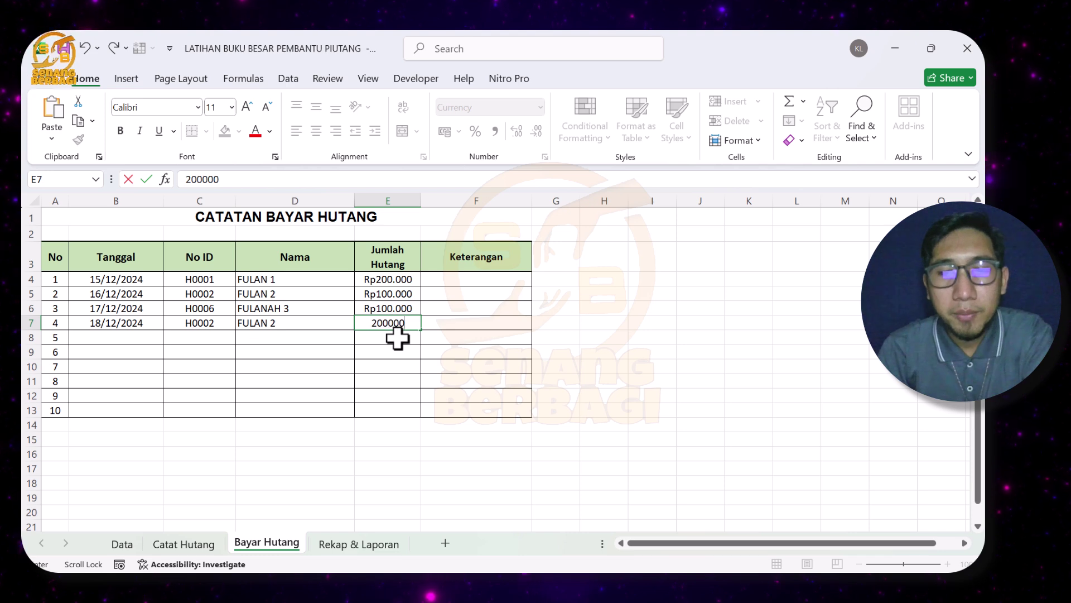
key("Return")
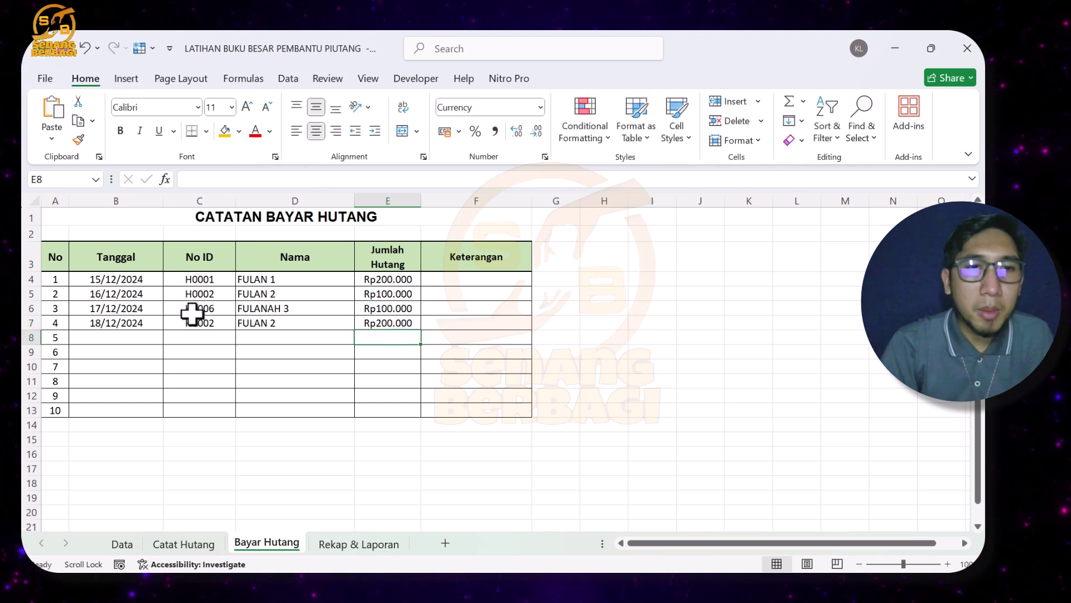
On Rekap & Laporan, check the Keterangan column and link the TOTAL UANG DI LUAR cell D3 to the Sisa Hutang total in F15
left_click(342, 545)
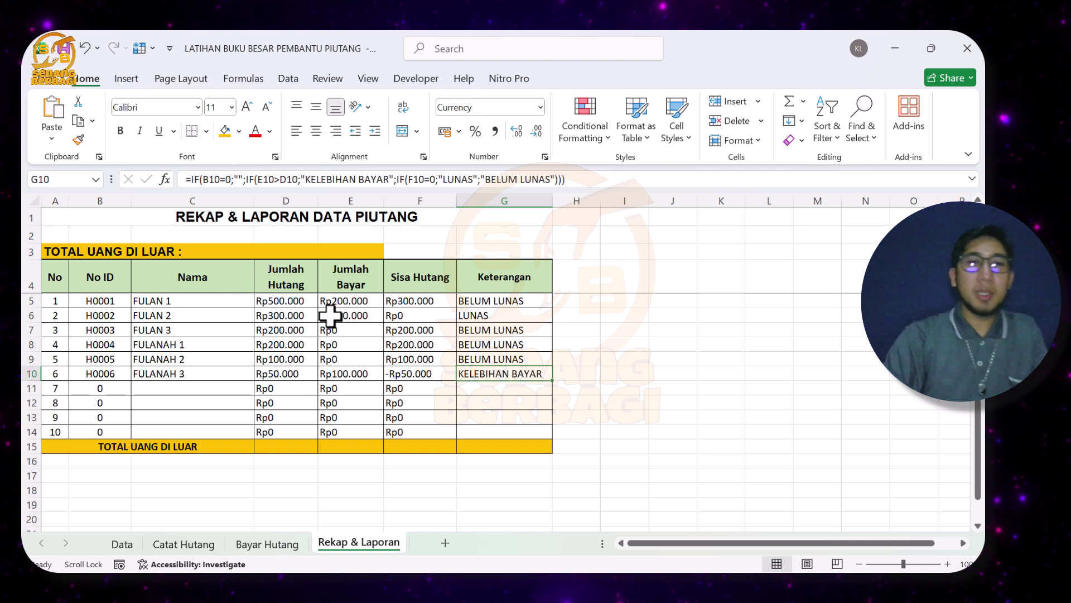
left_click(493, 330)
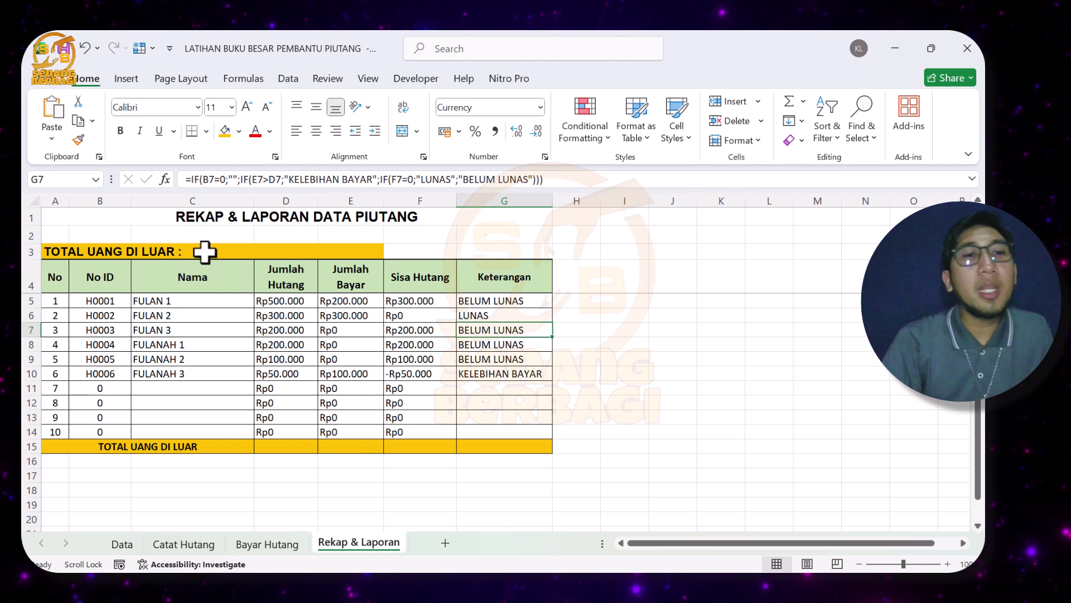
left_click(325, 248)
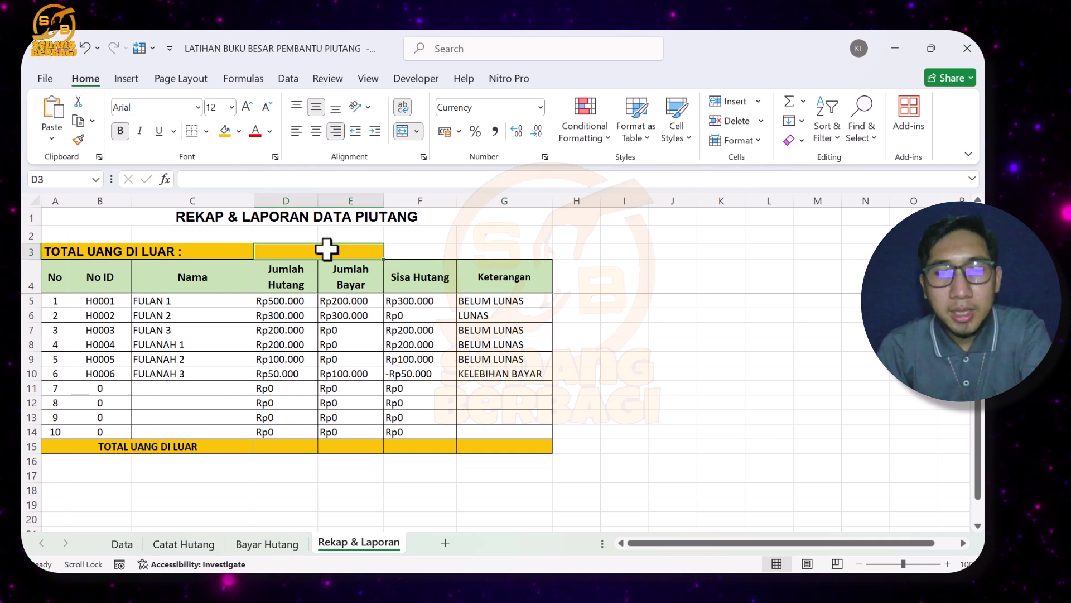
type("=")
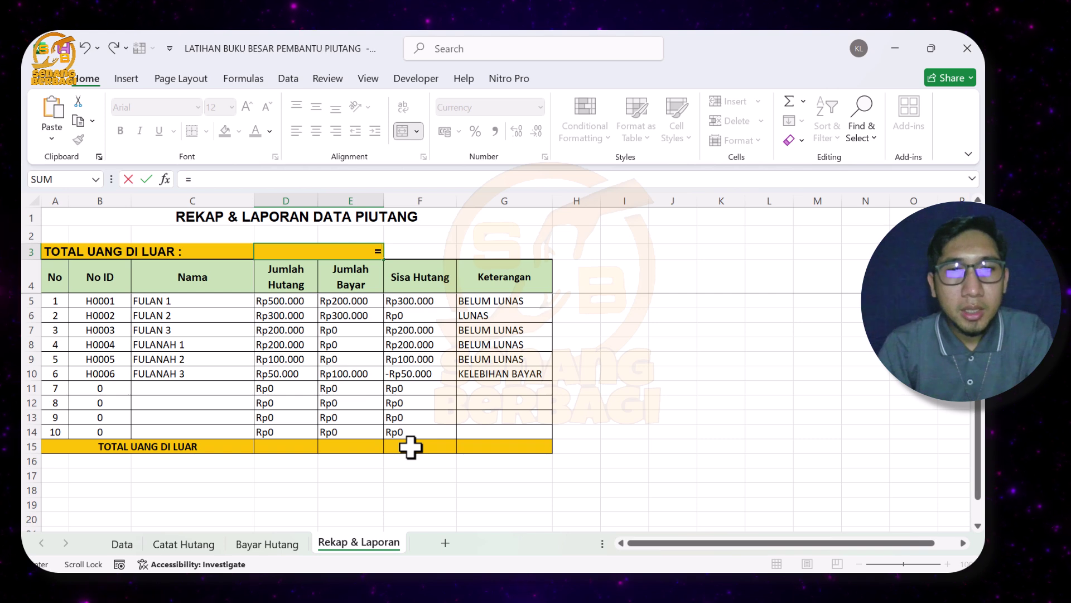
key("Return")
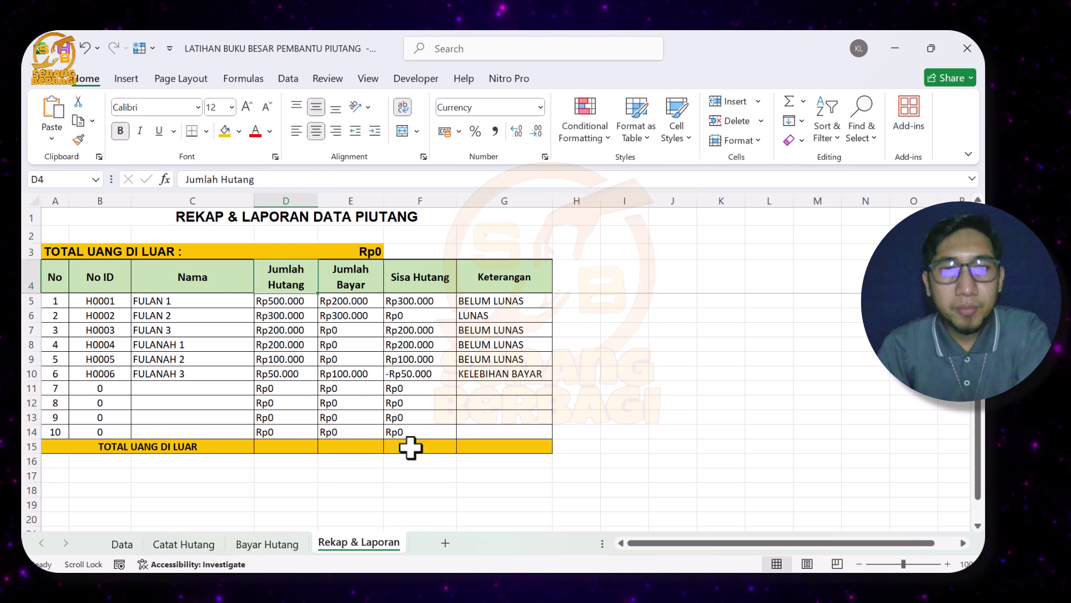
Total the Jumlah Hutang column in D15 with a SUM formula over D5:D14
left_click(305, 447)
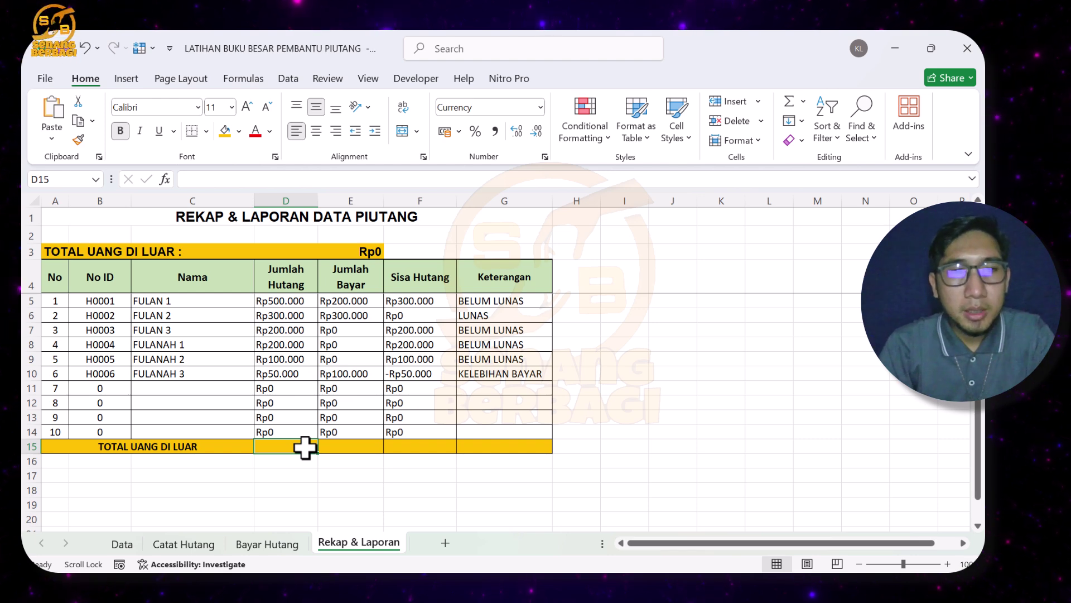
type("=SUM")
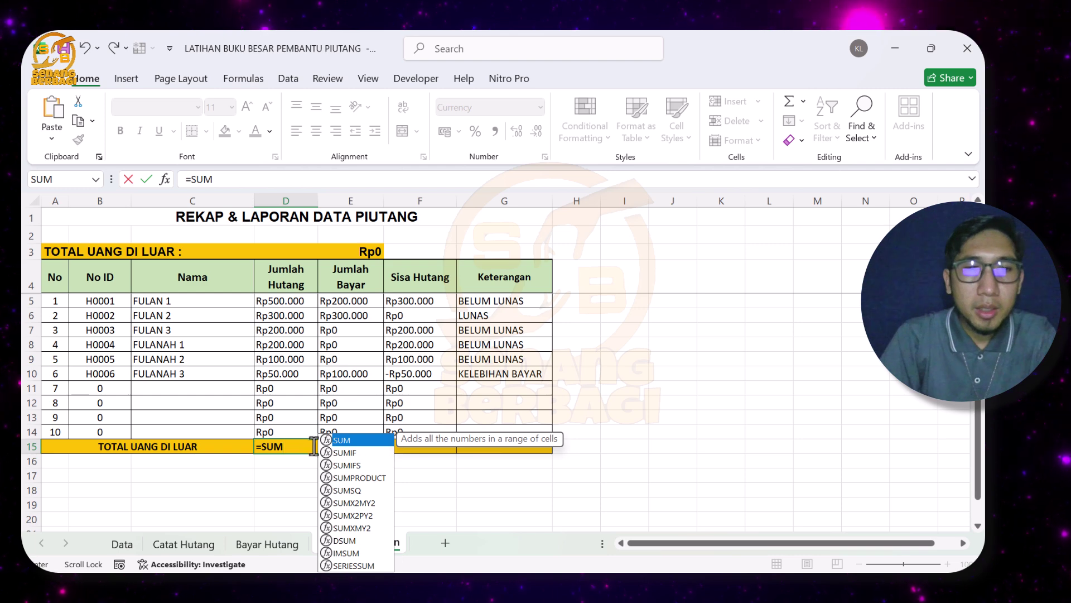
double_click(351, 442)
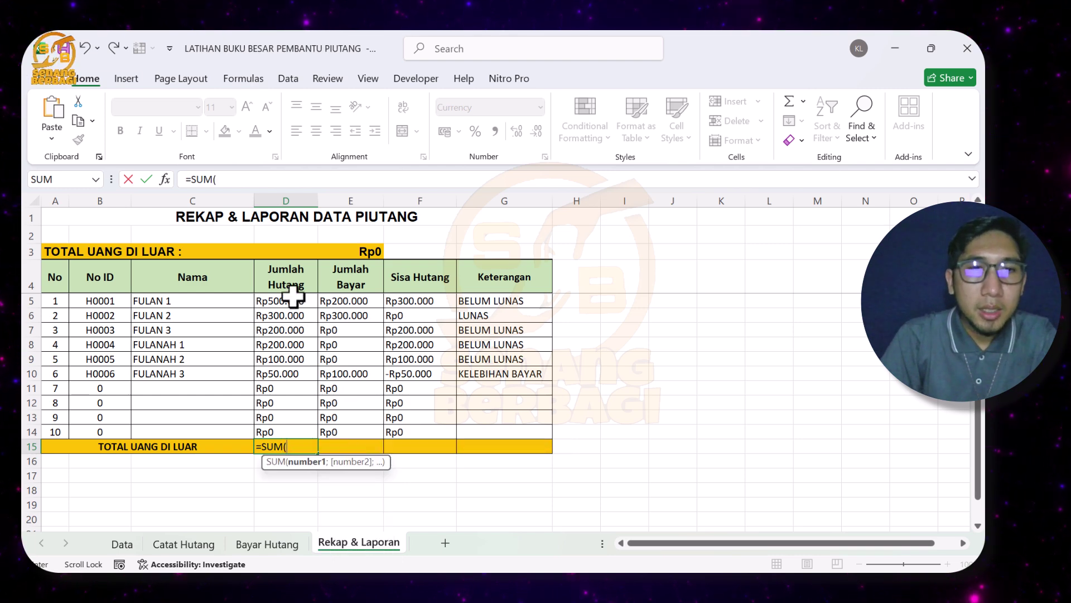
left_click_drag(293, 297, 303, 430)
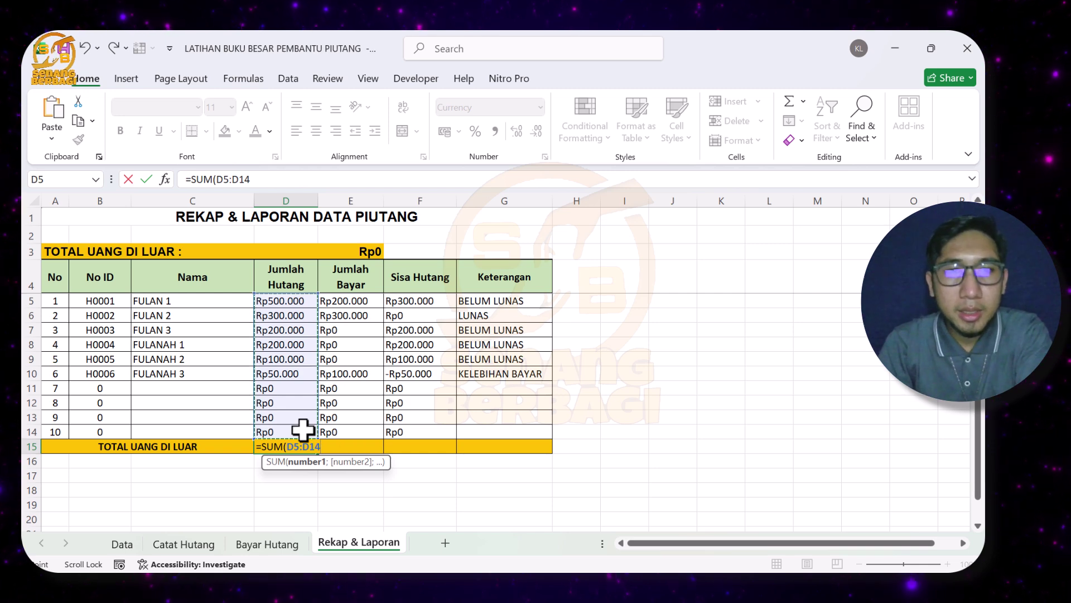
key("Return")
Total the Jumlah Bayar column in E15 with a SUM formula over E5:E14
left_click(339, 449)
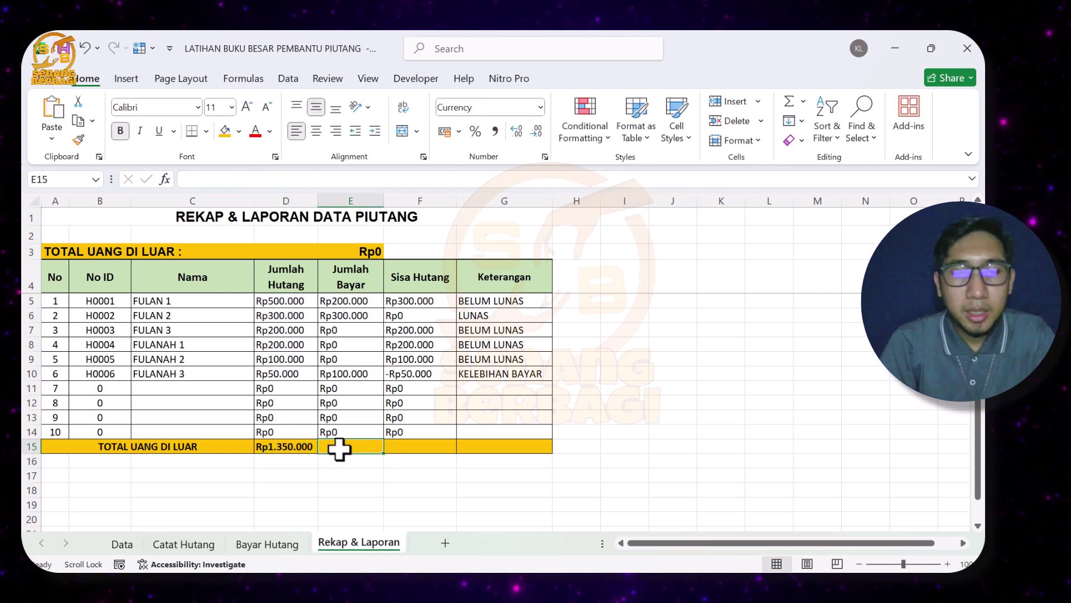
type("=S")
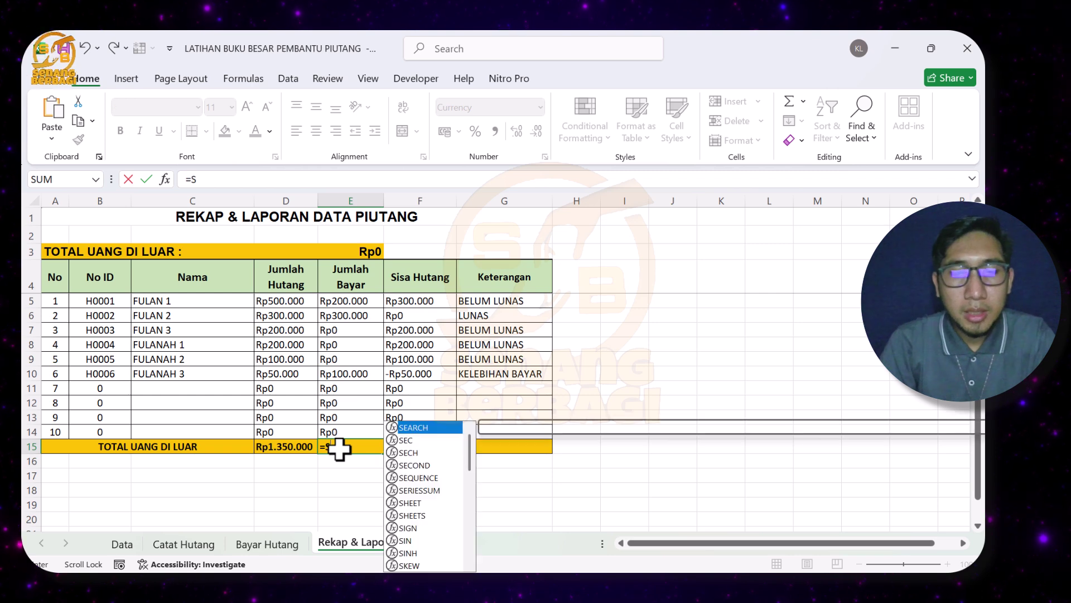
type("UM")
double_click(410, 439)
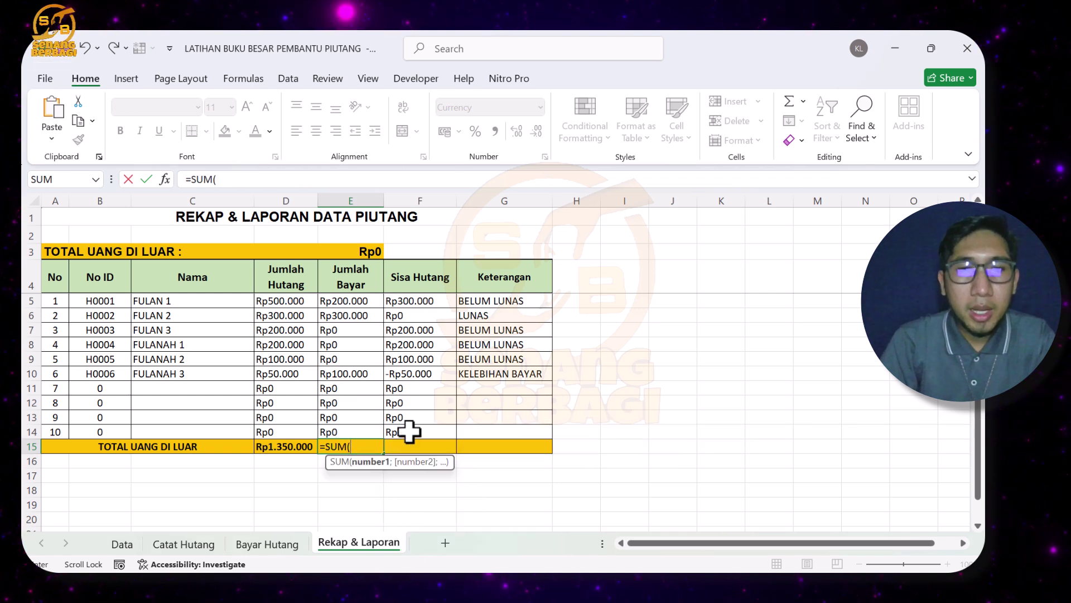
left_click_drag(352, 301, 350, 426)
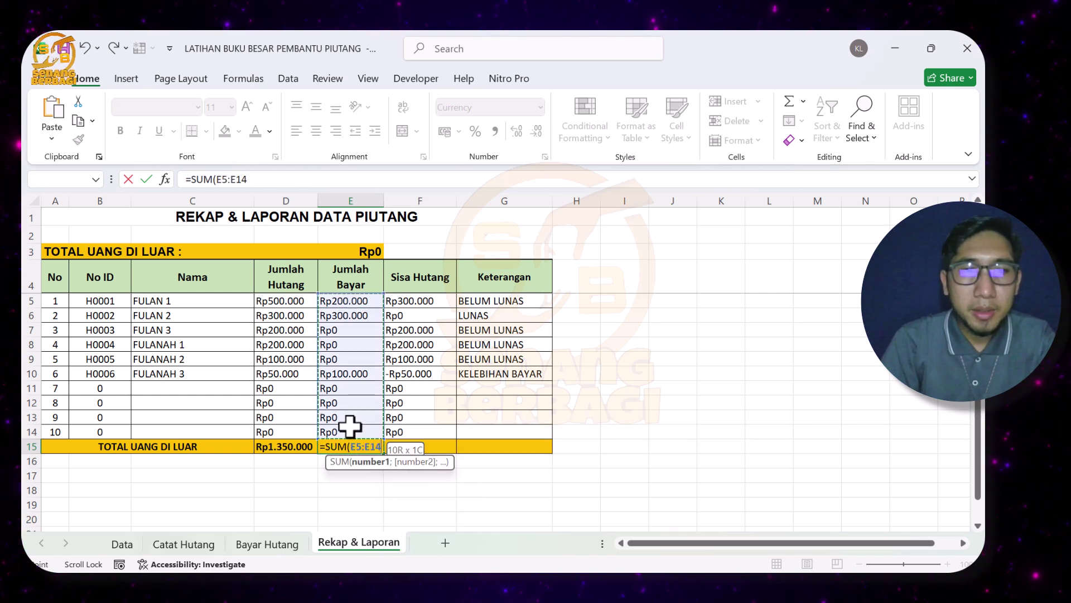
key("Return")
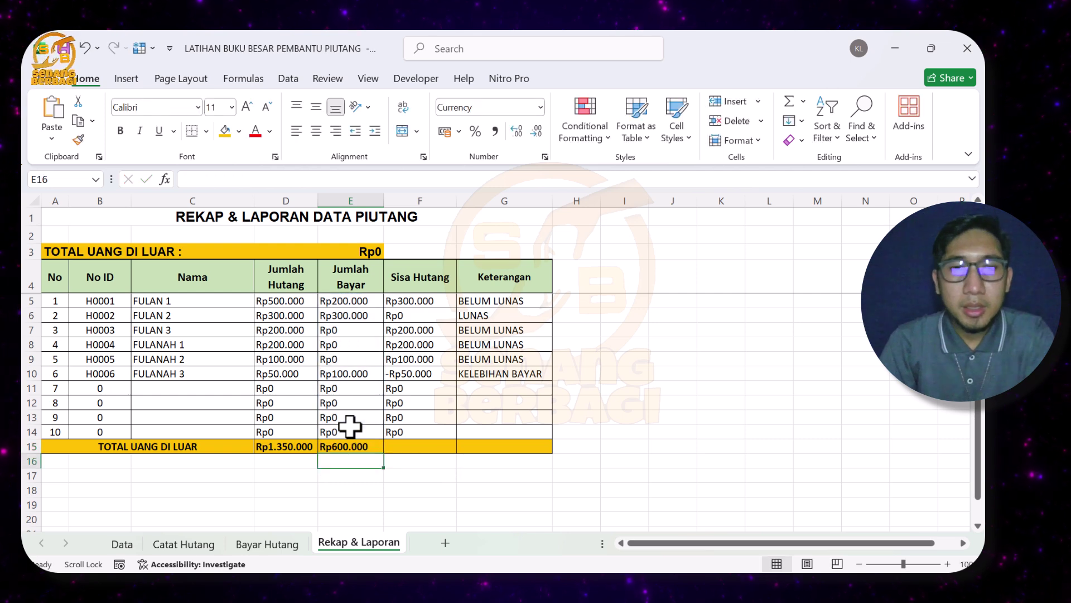
Calculate the total Sisa Hutang in F15 with the formula =D15-E15
left_click(400, 450)
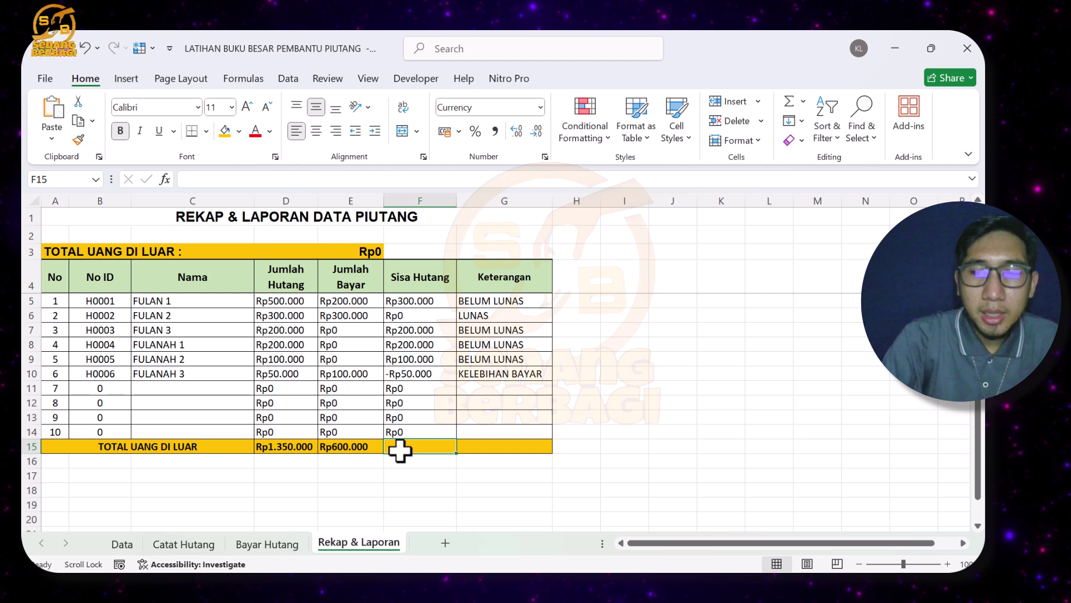
type("=")
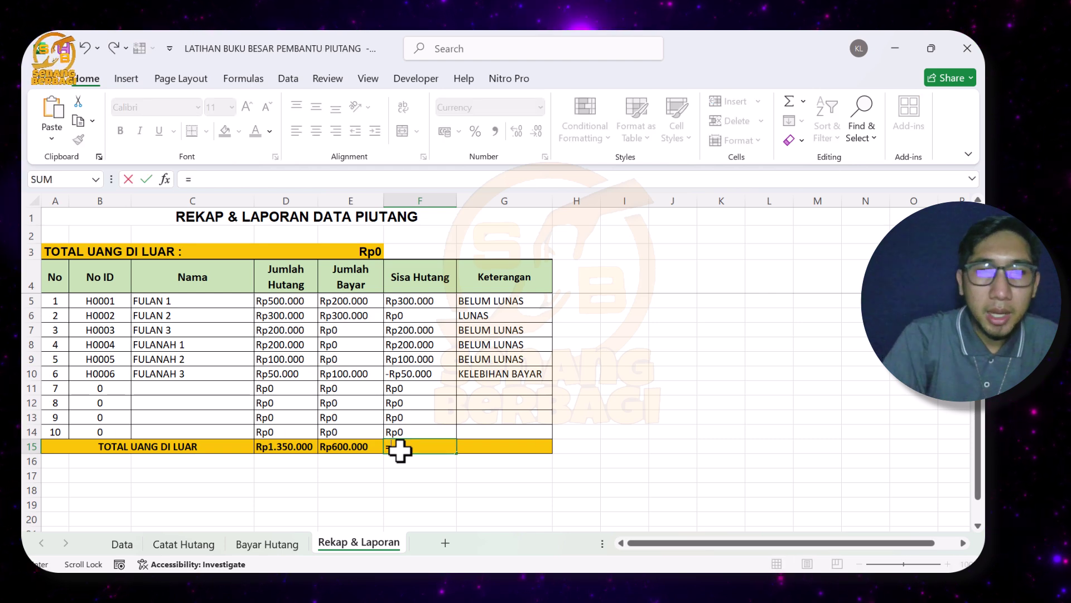
left_click(285, 446)
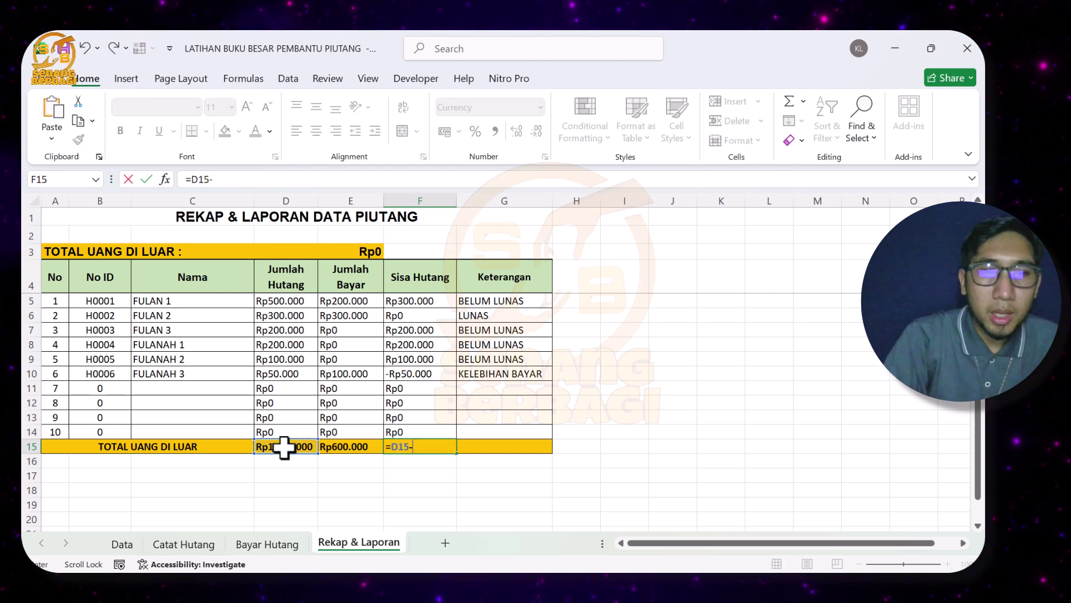
type("-")
left_click(344, 446)
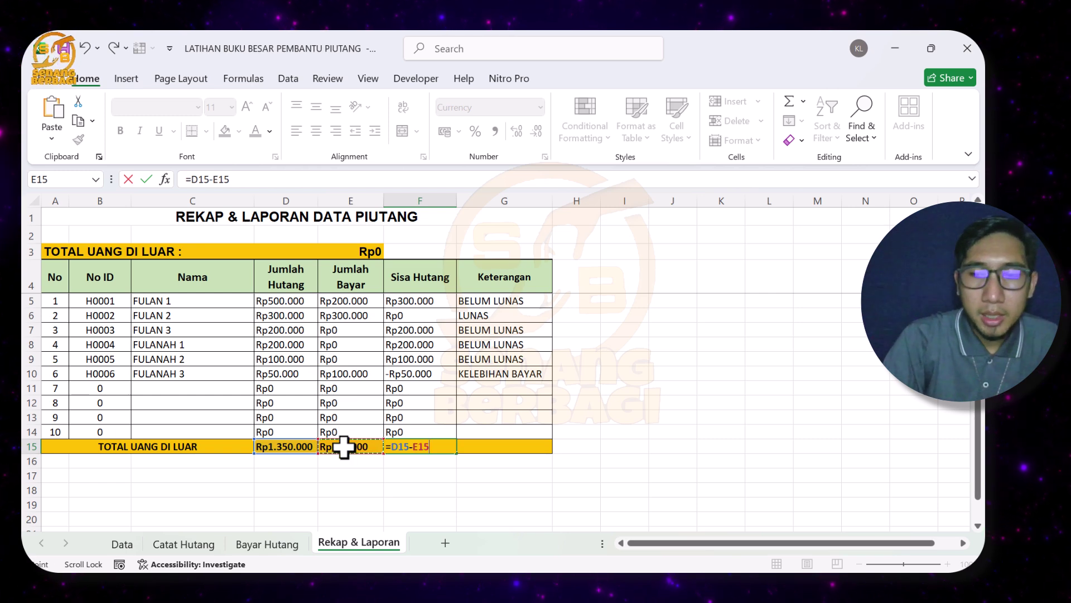
key("Return")
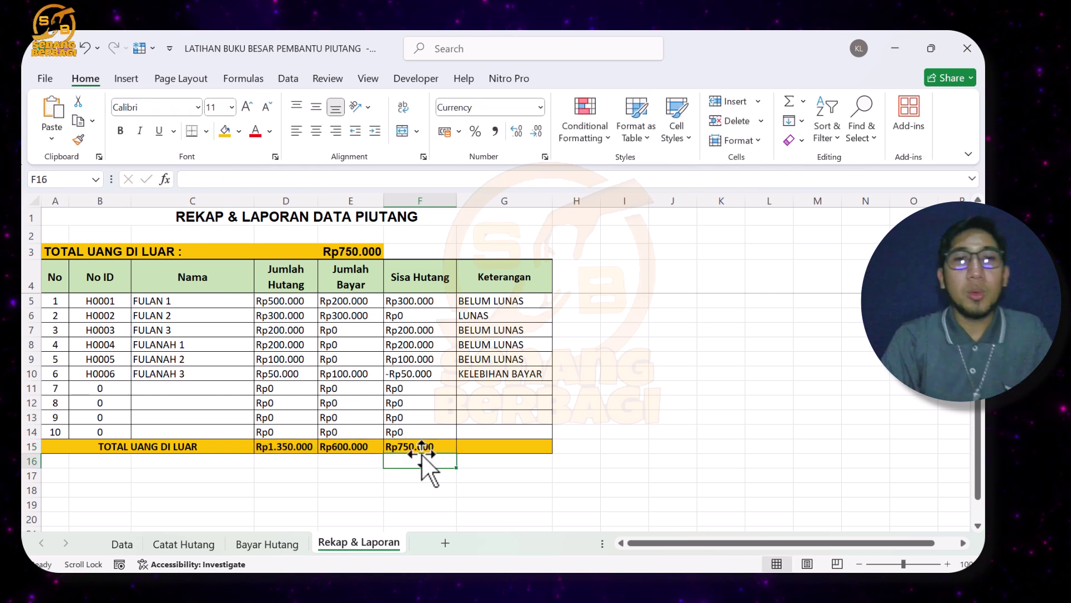
Review the Bayar Hutang, Catat Hutang and Data sheets, and check the Sisa Hutang total on Rekap & Laporan
left_click(275, 545)
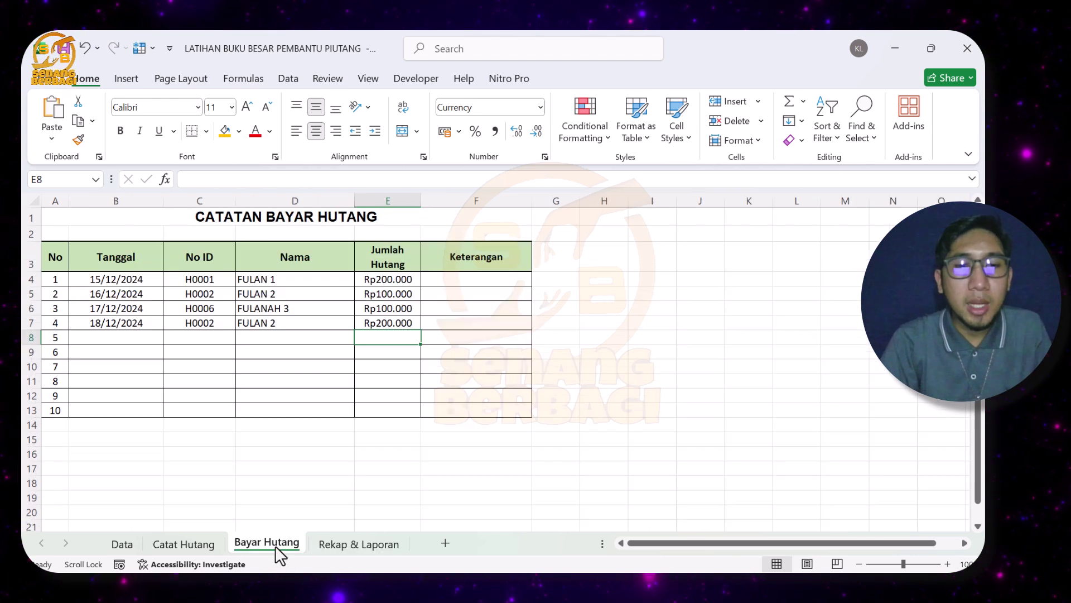
left_click(206, 544)
left_click(122, 544)
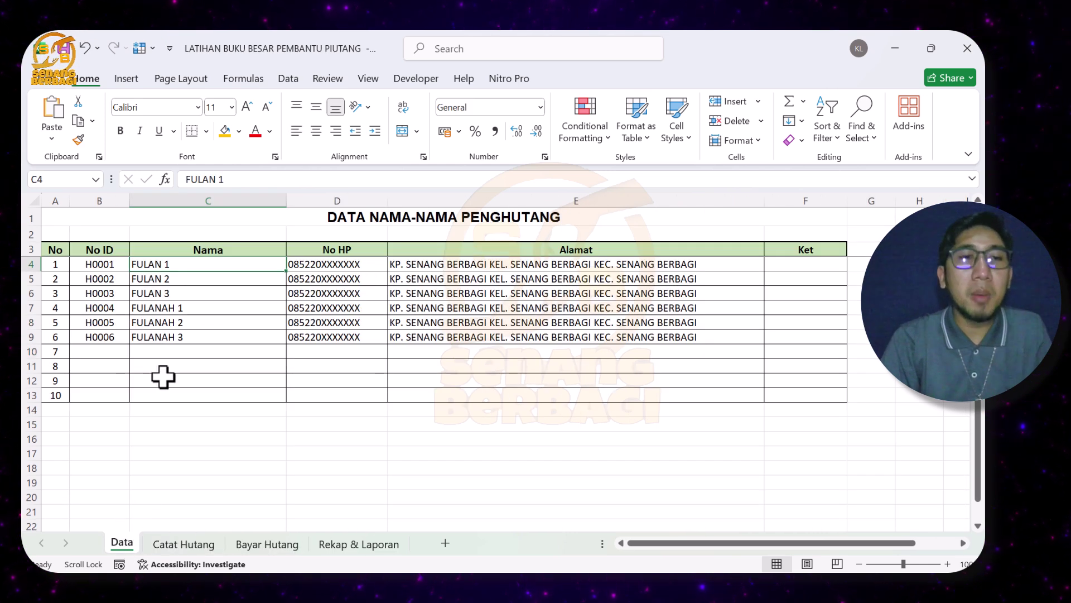
left_click(359, 545)
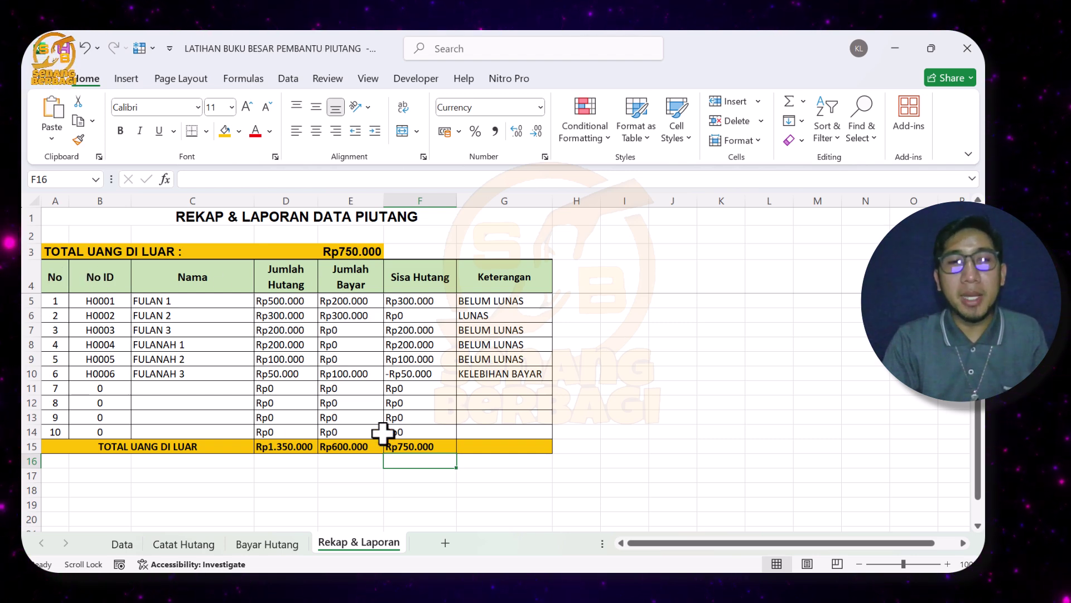
left_click(393, 446)
left_click(388, 282)
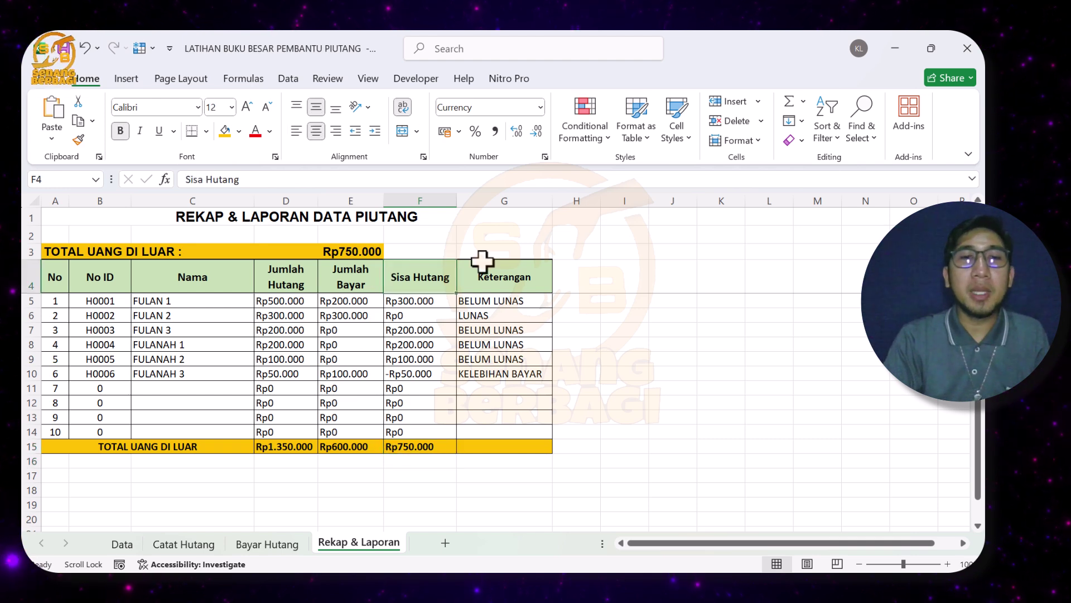